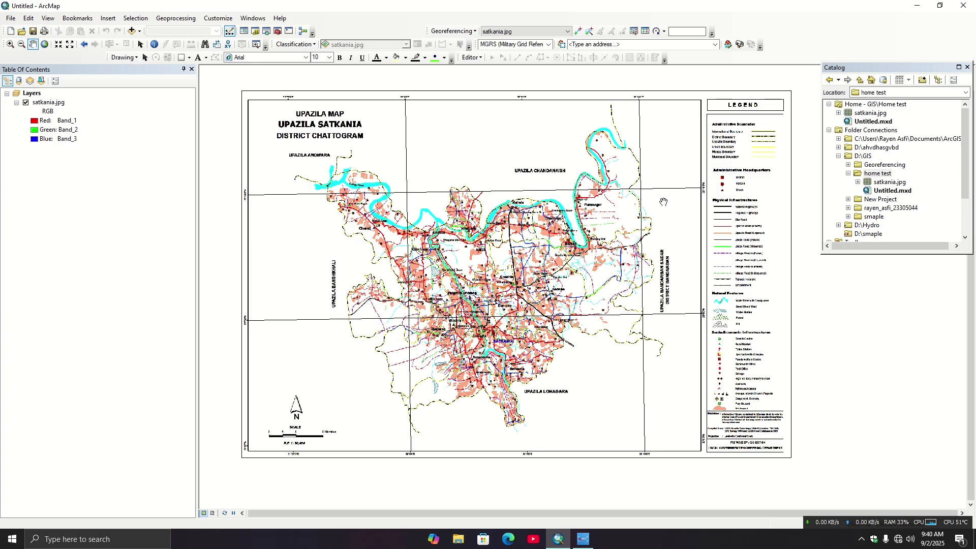
{"action": "left_click", "coordinate": [644, 31]}
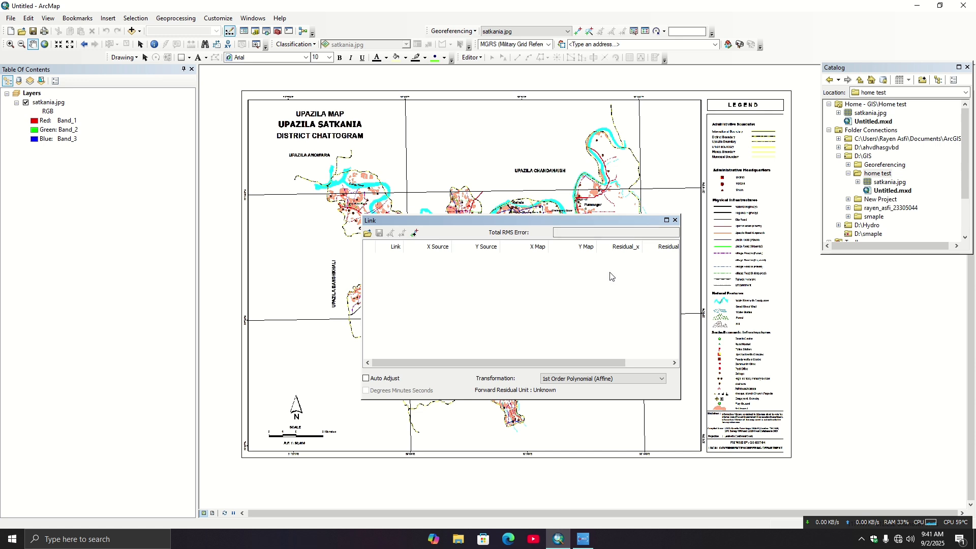
{"action": "left_click", "coordinate": [675, 220]}
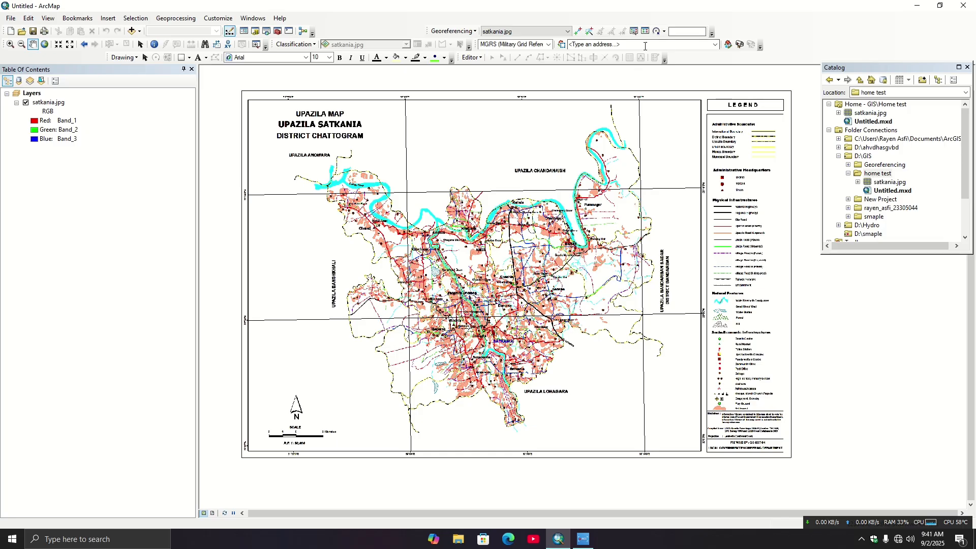
{"action": "left_click", "coordinate": [633, 31]}
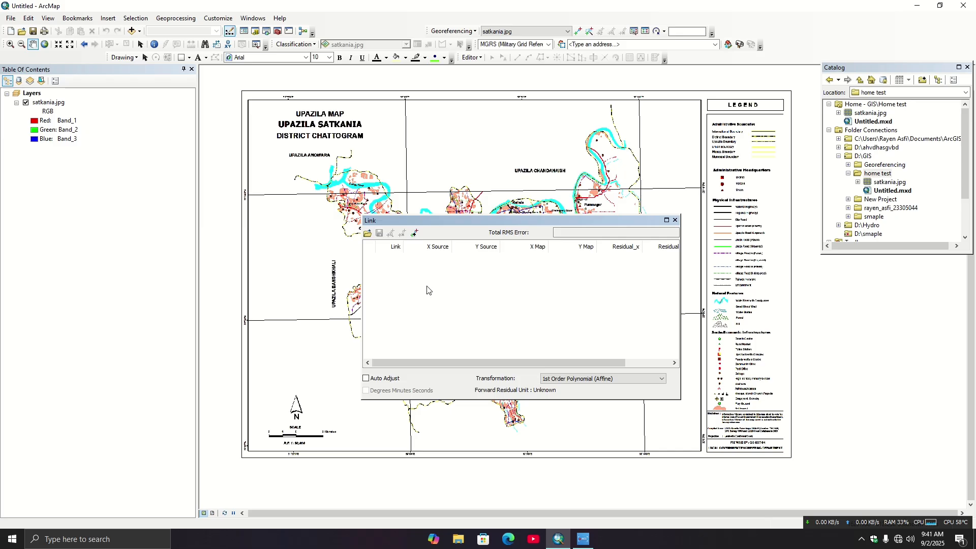
{"action": "left_click", "coordinate": [675, 220]}
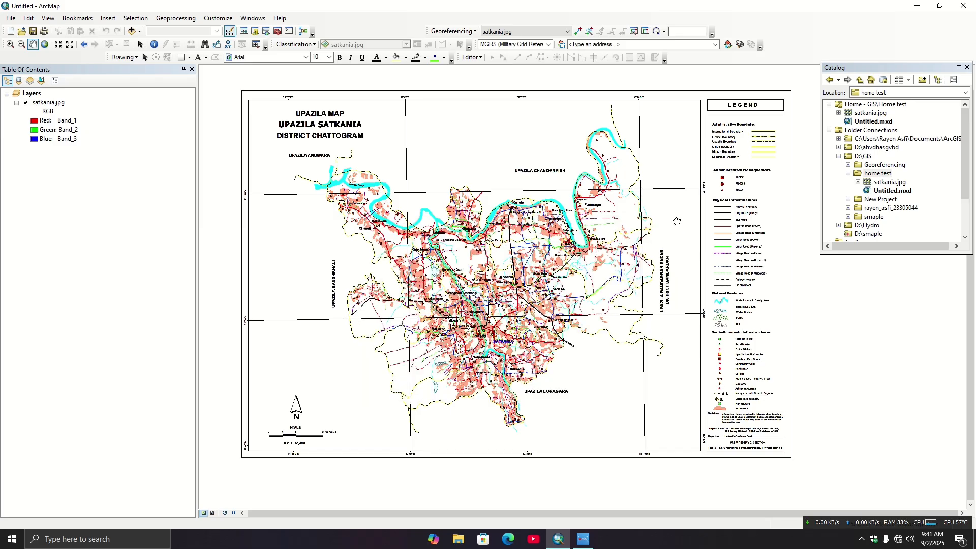
- Load the saved control points from the Tic text file into the georeferencing link table
{"action": "left_click", "coordinate": [645, 31]}
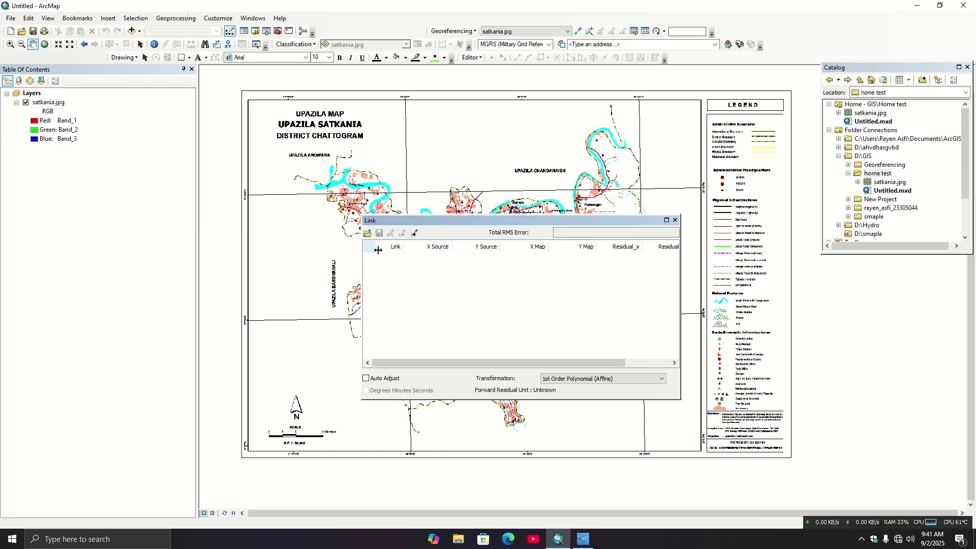
{"action": "left_click", "coordinate": [367, 234]}
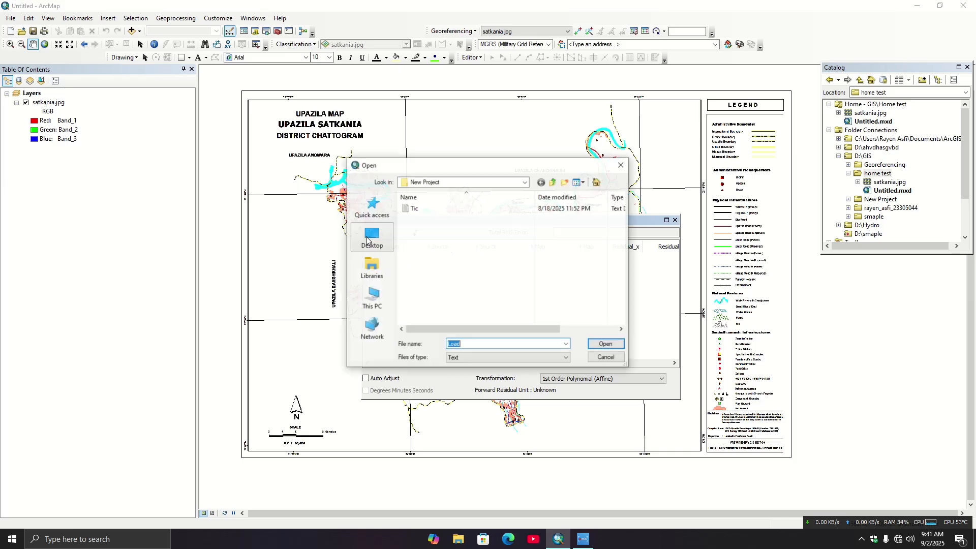
{"action": "double_click", "coordinate": [423, 210]}
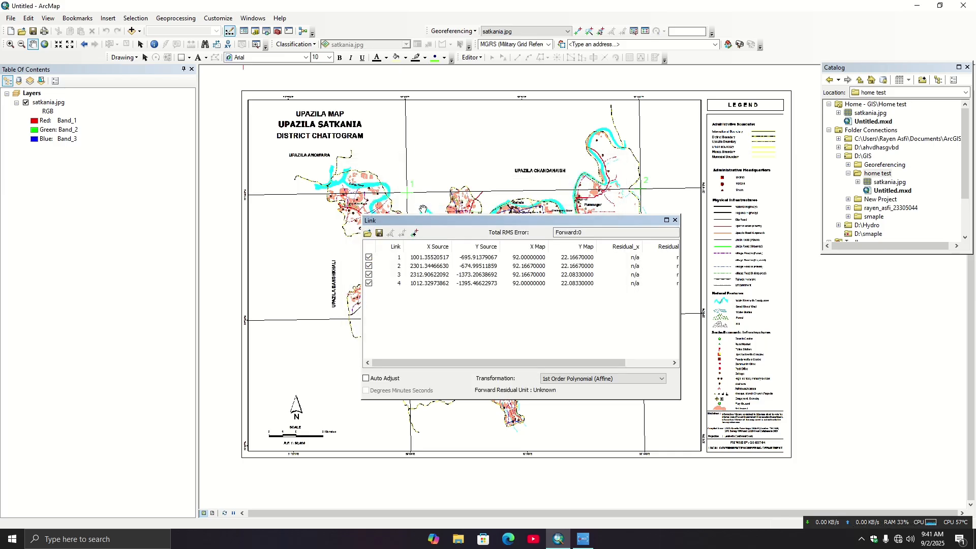
- Turn on Auto Adjust for the loaded links and bring the georeferenced satkania.jpg map back into view at full extent
{"action": "left_click", "coordinate": [366, 379]}
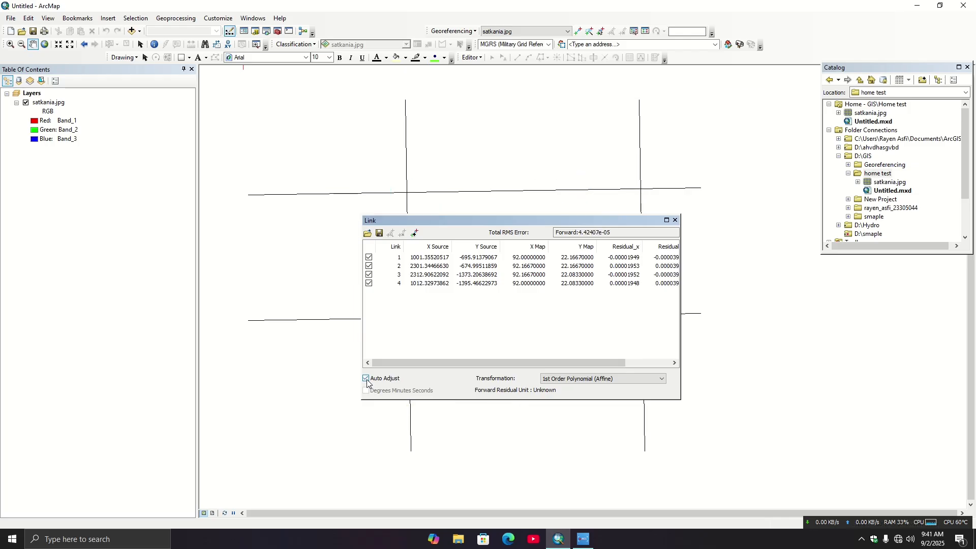
{"action": "left_click", "coordinate": [675, 220]}
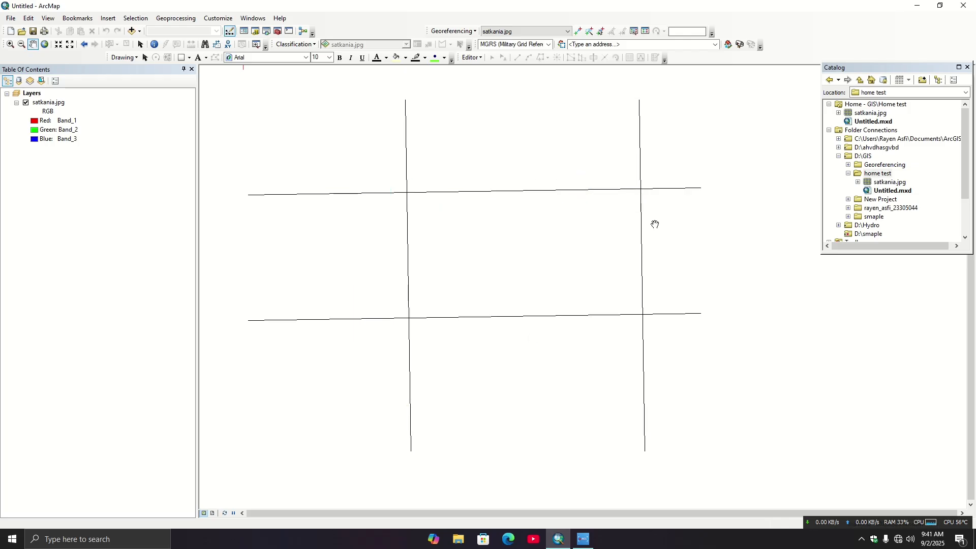
{"action": "left_click", "coordinate": [44, 44]}
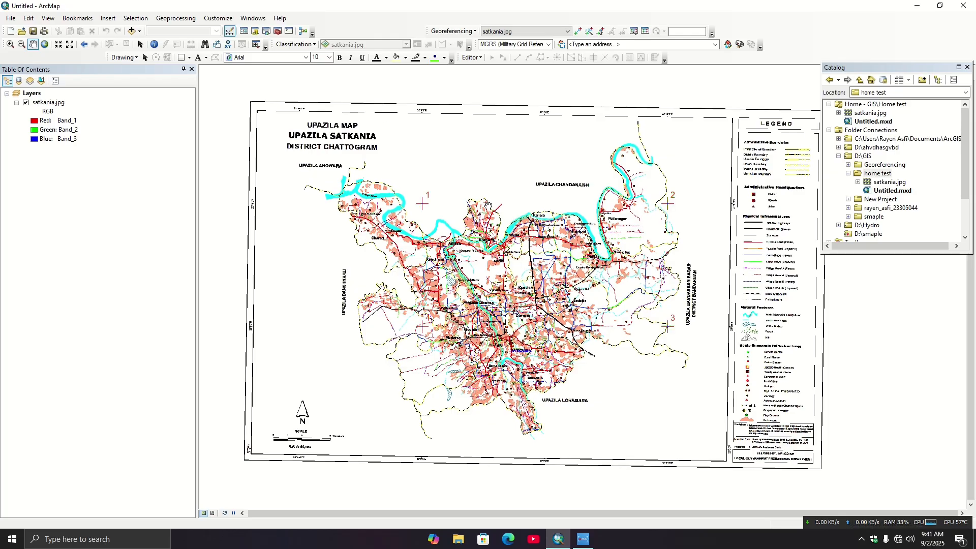
{"action": "scroll", "coordinate": [489, 206], "scroll_direction": "up", "scroll_amount": 1}
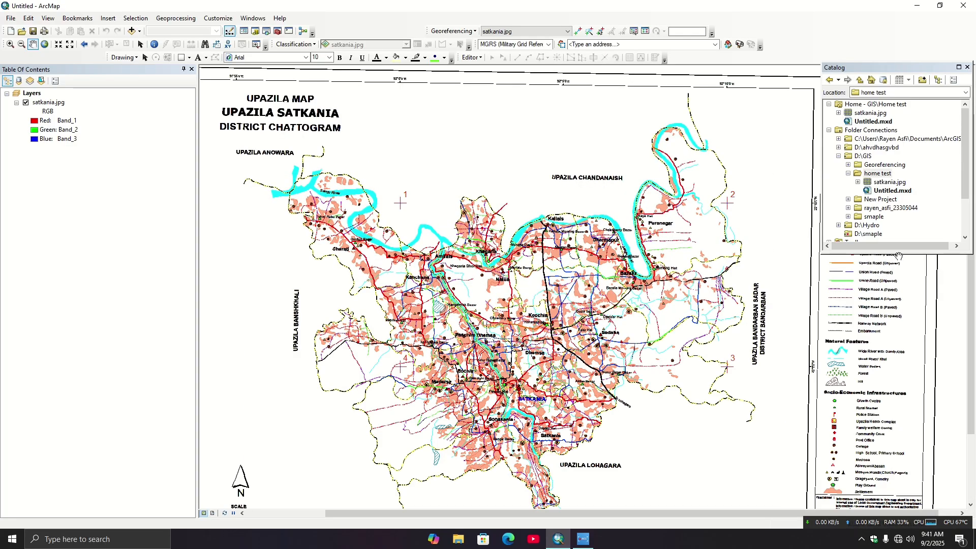
- Enlarge the Catalog window and create a new personal geodatabase in the home test folder
{"action": "left_click_drag", "start_coordinate": [898, 253], "coordinate": [902, 340]}
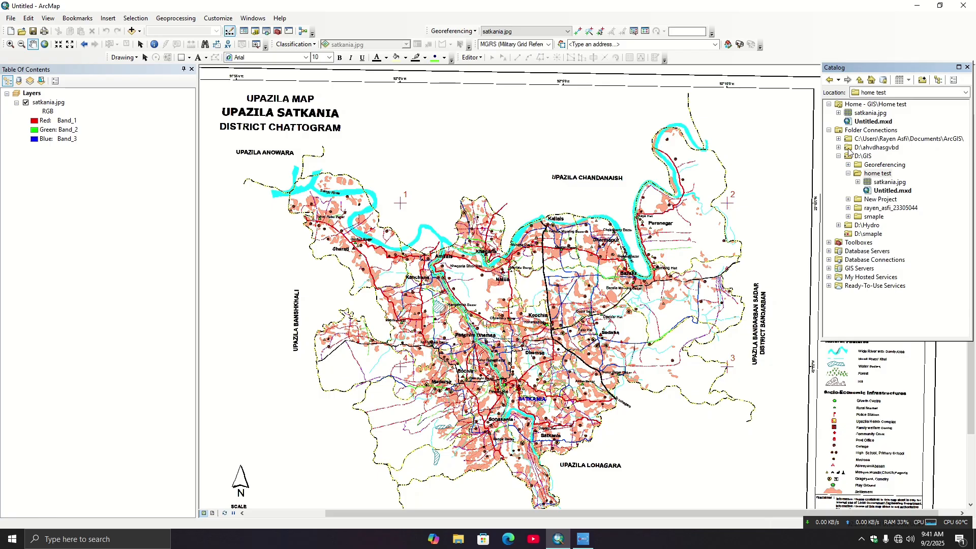
{"action": "left_click", "coordinate": [872, 174]}
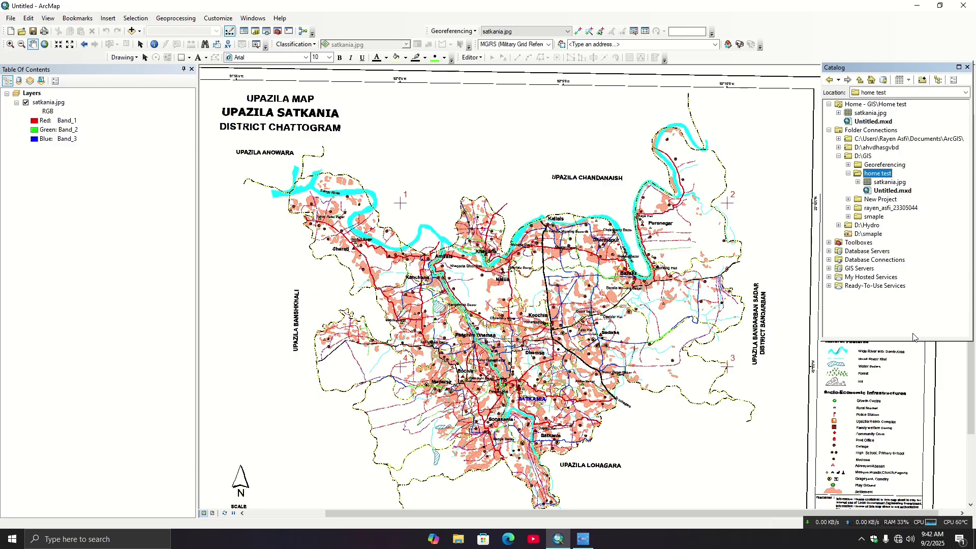
{"action": "left_click", "coordinate": [892, 182]}
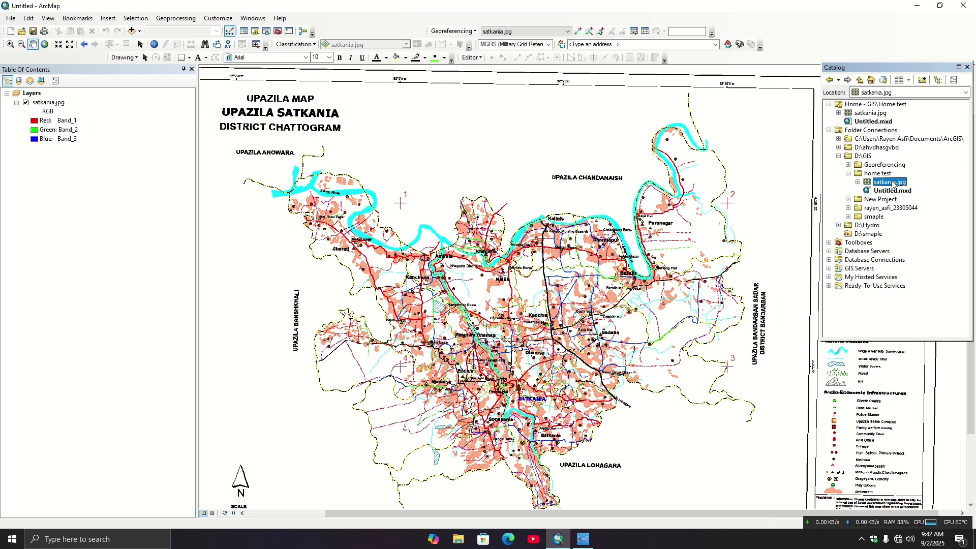
{"action": "left_click", "coordinate": [865, 173]}
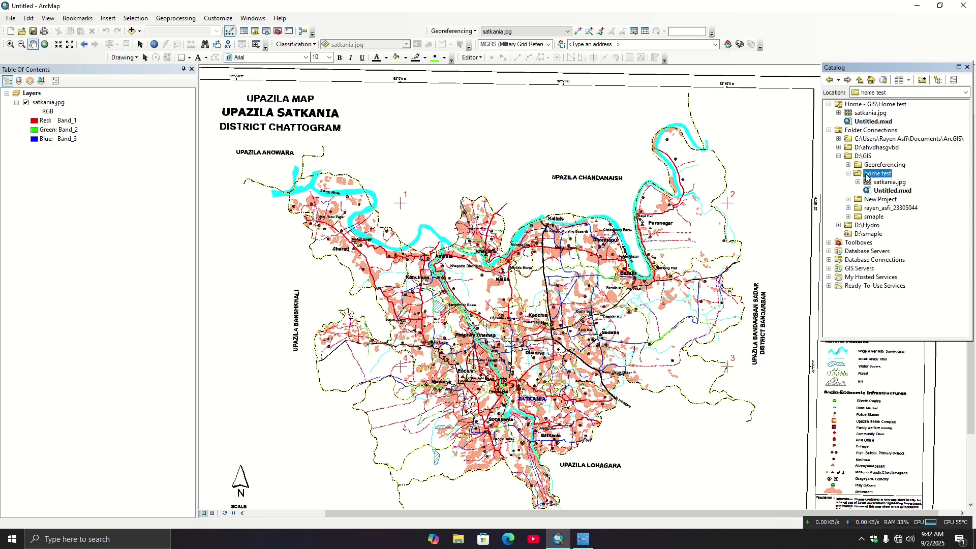
{"action": "right_click", "coordinate": [869, 175]}
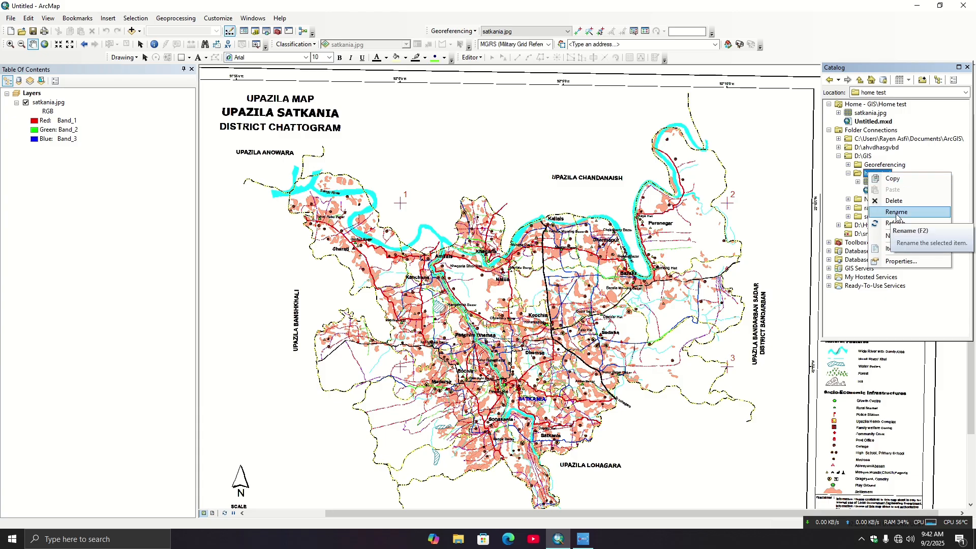
{"action": "mouse_move", "coordinate": [915, 236]}
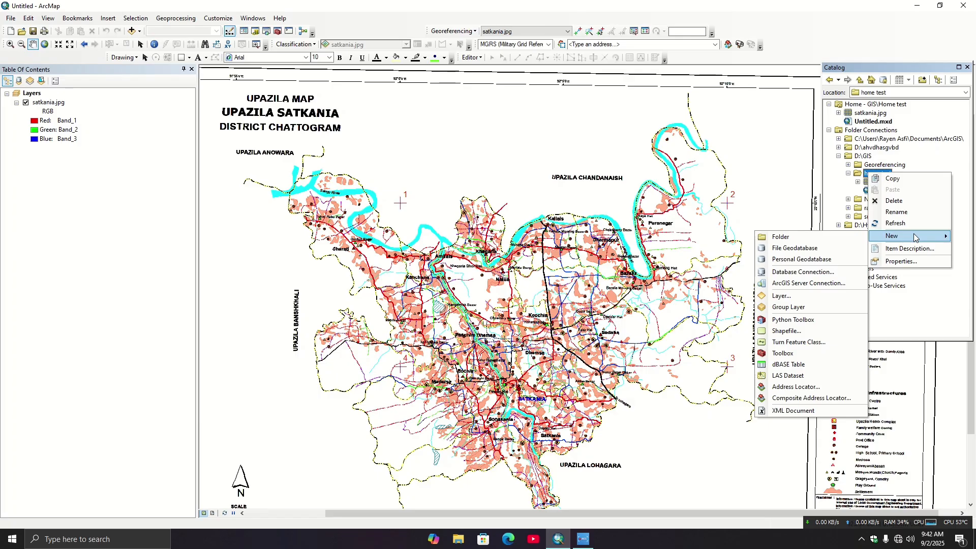
{"action": "left_click", "coordinate": [806, 260]}
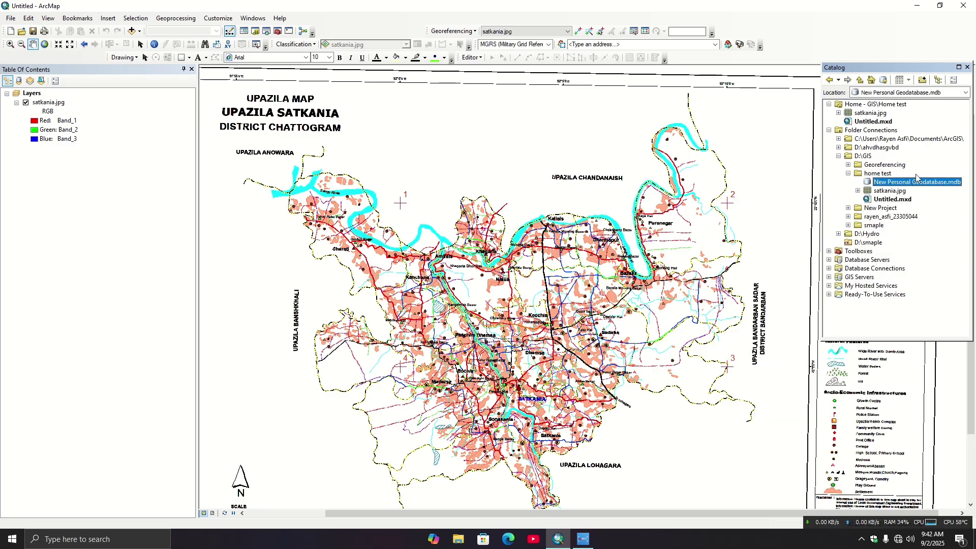
- Rename the new personal geodatabase as Satkania
{"action": "right_click", "coordinate": [912, 186]}
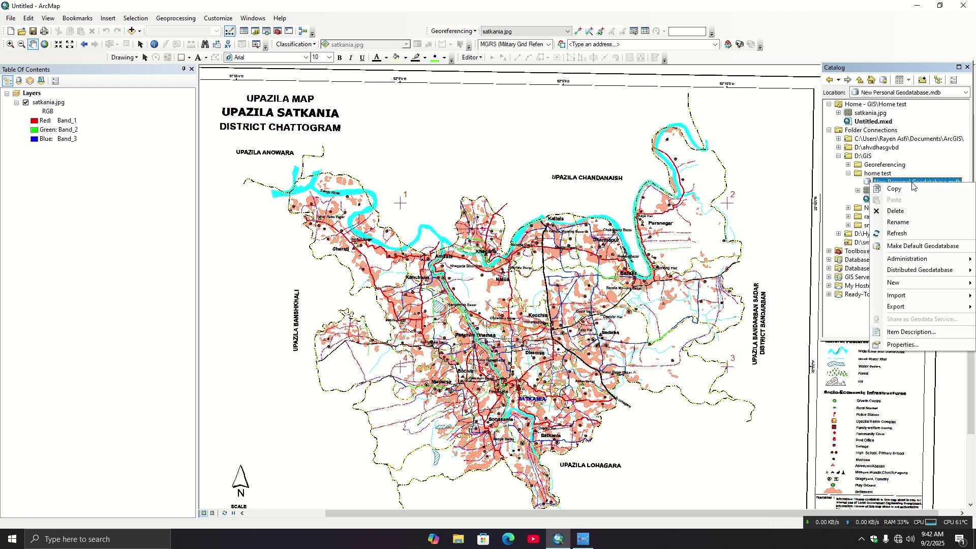
{"action": "left_click", "coordinate": [901, 223]}
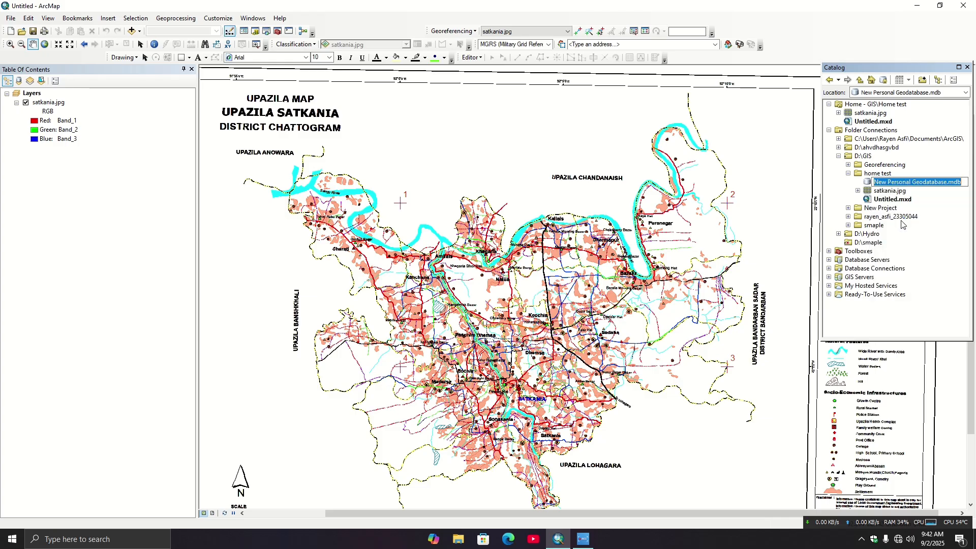
{"action": "type", "text": "S"}
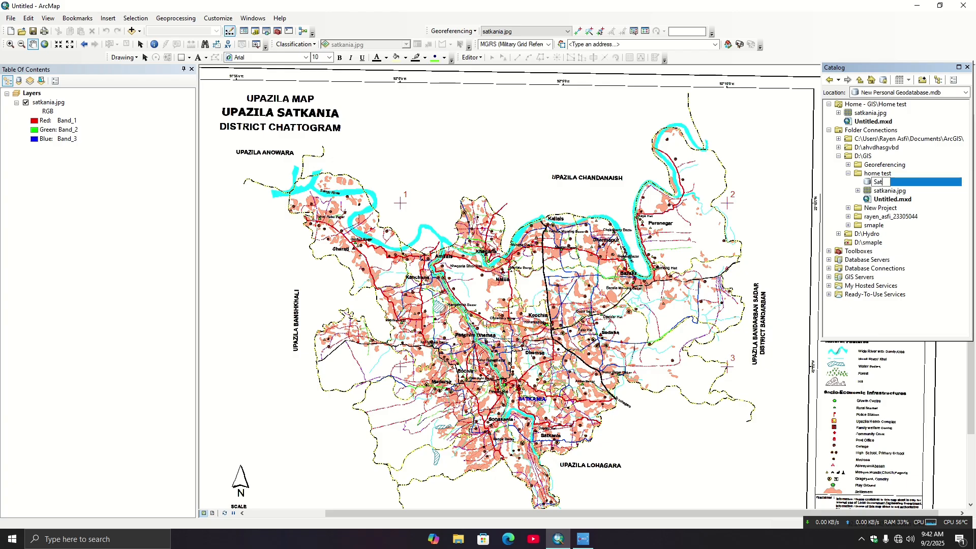
{"action": "type", "text": "atkania"}
{"action": "key", "text": "Return"}
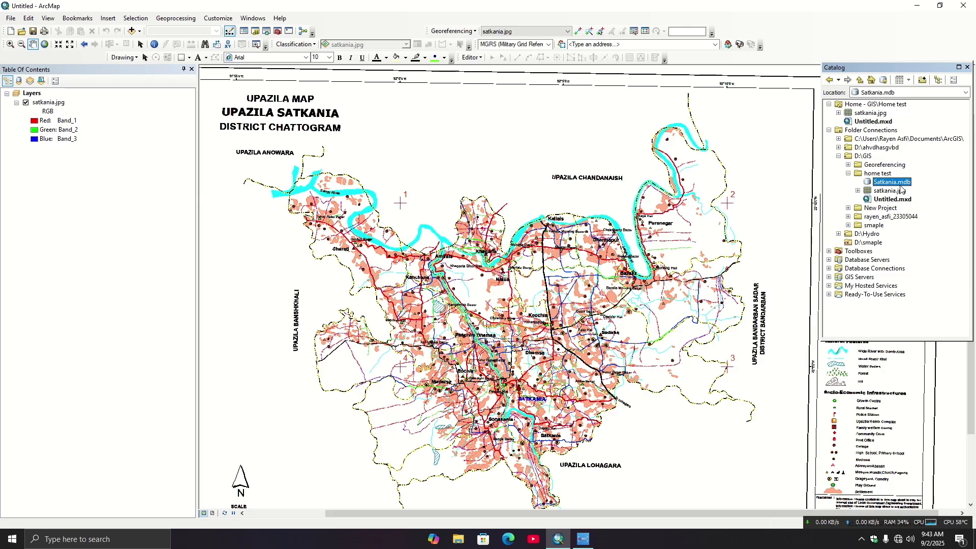
- Examine the map's legend, from the administrative boundaries and headquarters through the physical infrastructures to the natural features
{"action": "left_click_drag", "start_coordinate": [696, 236], "coordinate": [556, 223]}
{"action": "left_click_drag", "start_coordinate": [640, 212], "coordinate": [559, 230]}
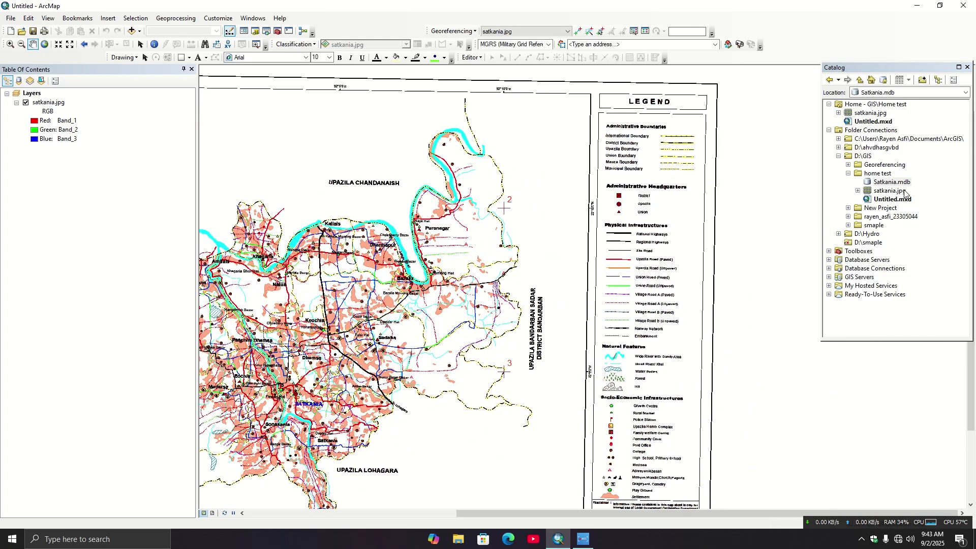
{"action": "left_click_drag", "start_coordinate": [690, 181], "coordinate": [681, 195]}
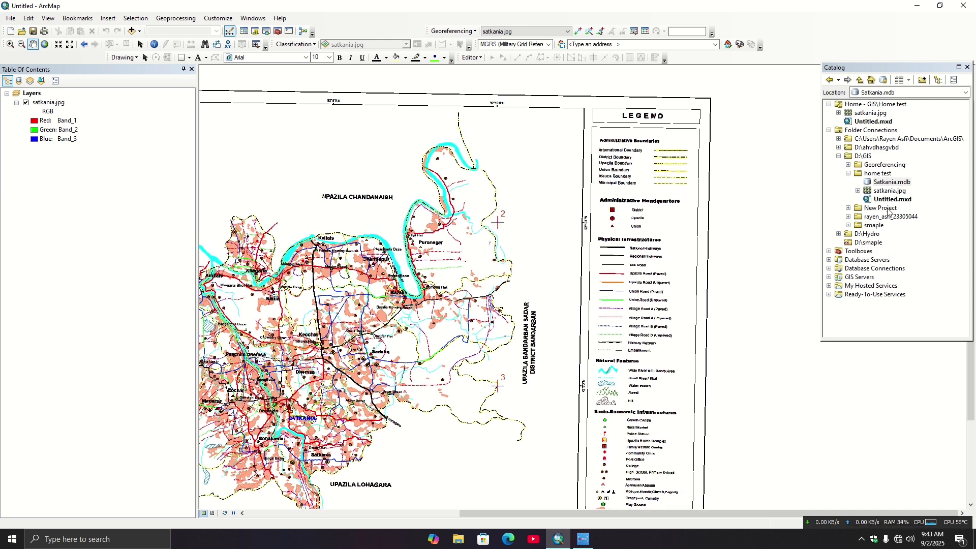
{"action": "scroll", "coordinate": [661, 154], "scroll_direction": "down", "scroll_amount": 2}
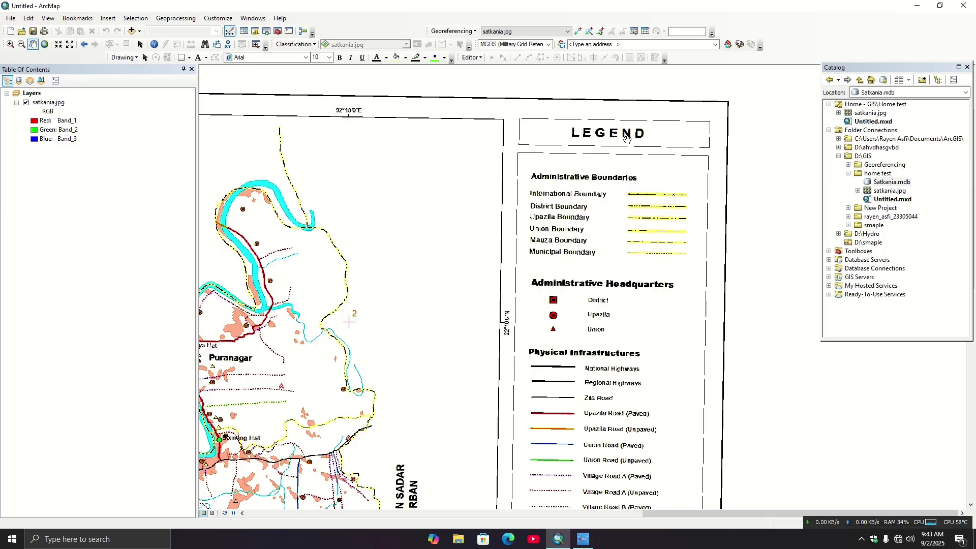
{"action": "left_click_drag", "start_coordinate": [338, 261], "coordinate": [489, 168]}
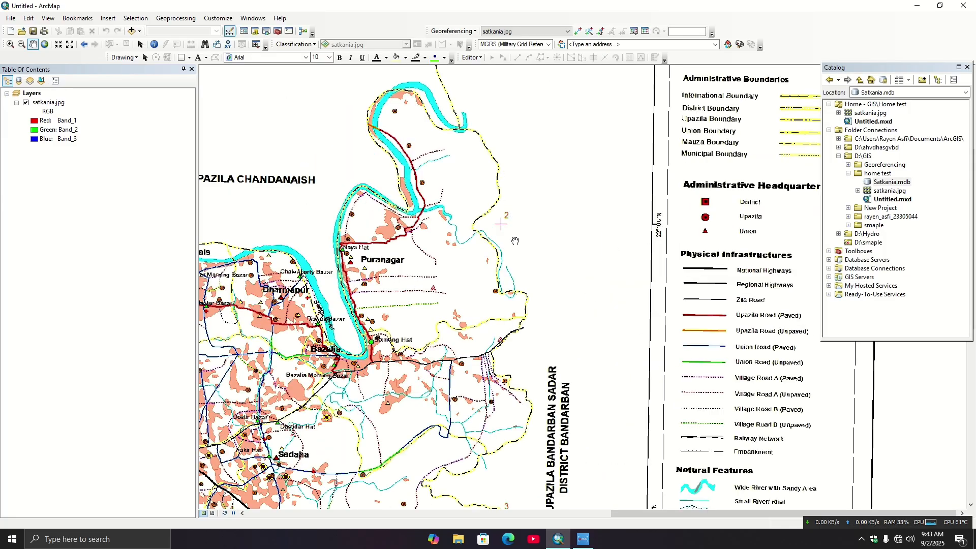
{"action": "scroll", "coordinate": [516, 241], "scroll_direction": "up", "scroll_amount": 2}
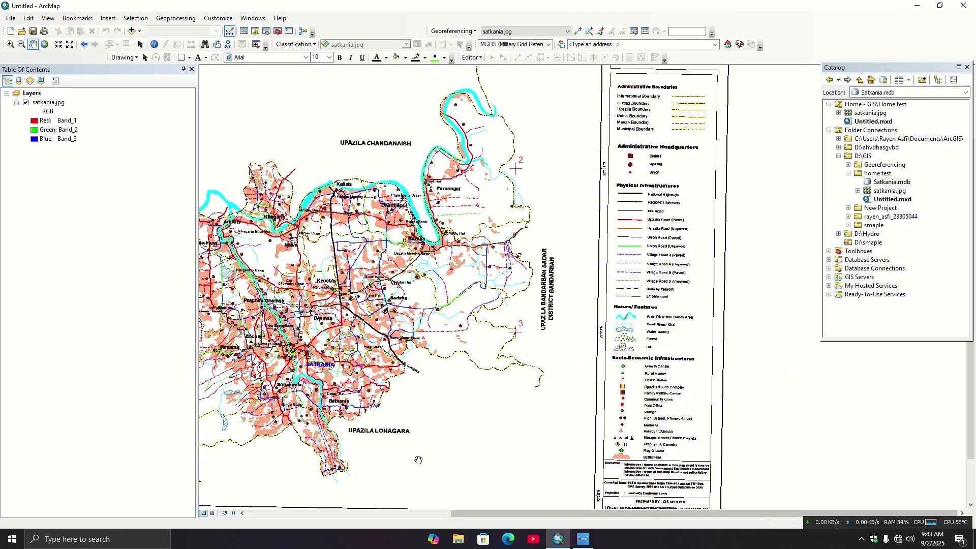
{"action": "left_click_drag", "start_coordinate": [705, 104], "coordinate": [592, 193]}
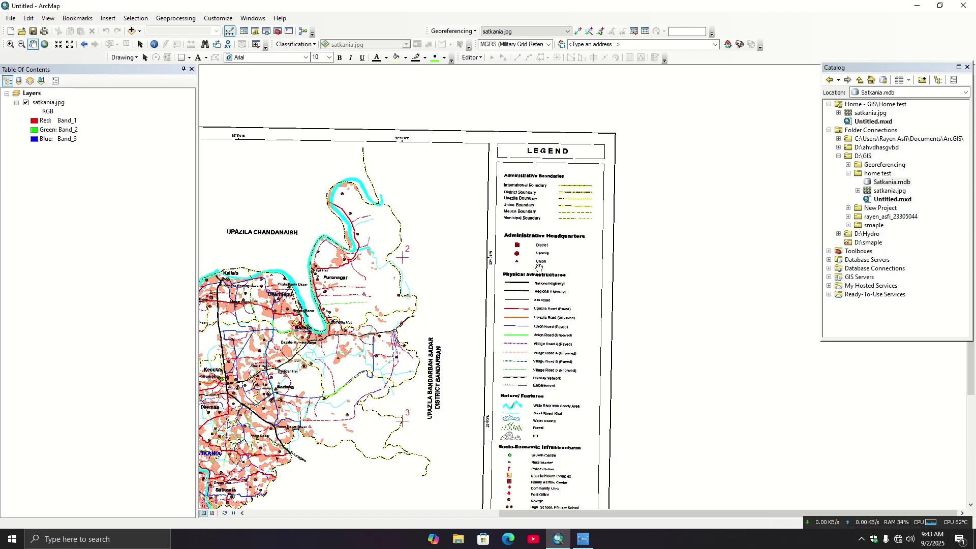
{"action": "left_click_drag", "start_coordinate": [545, 240], "coordinate": [543, 195]}
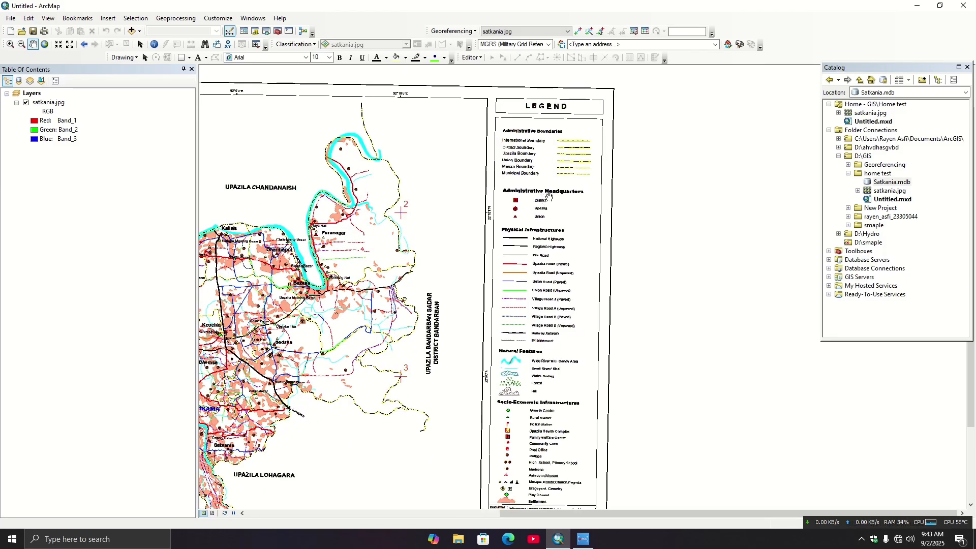
{"action": "scroll", "coordinate": [549, 197], "scroll_direction": "down", "scroll_amount": 3}
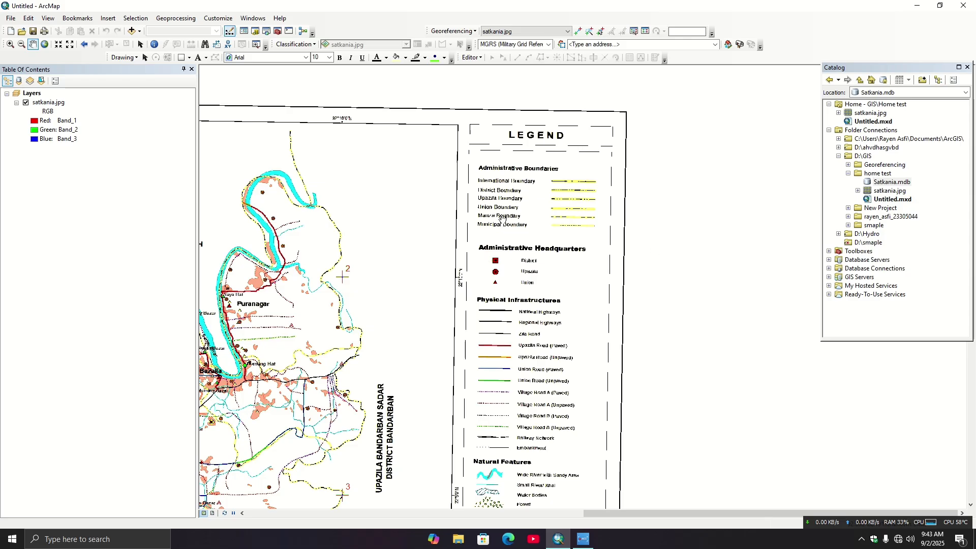
{"action": "scroll", "coordinate": [532, 194], "scroll_direction": "down", "scroll_amount": 2}
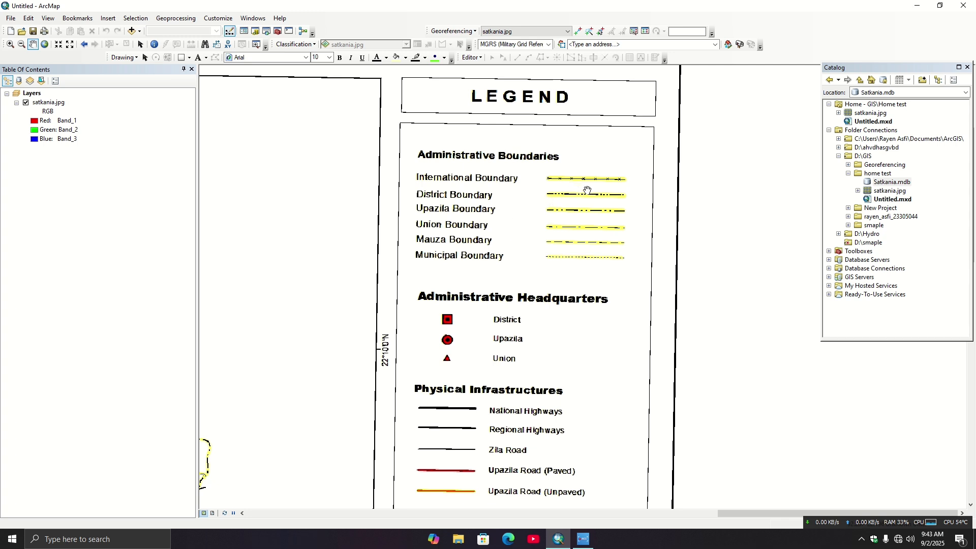
{"action": "left_click_drag", "start_coordinate": [462, 355], "coordinate": [461, 320]}
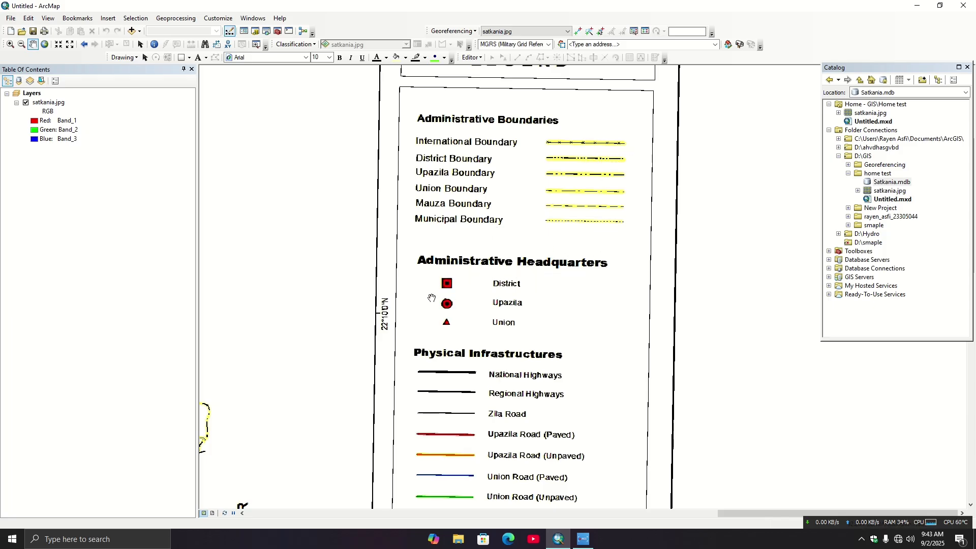
{"action": "left_click_drag", "start_coordinate": [442, 365], "coordinate": [426, 251]}
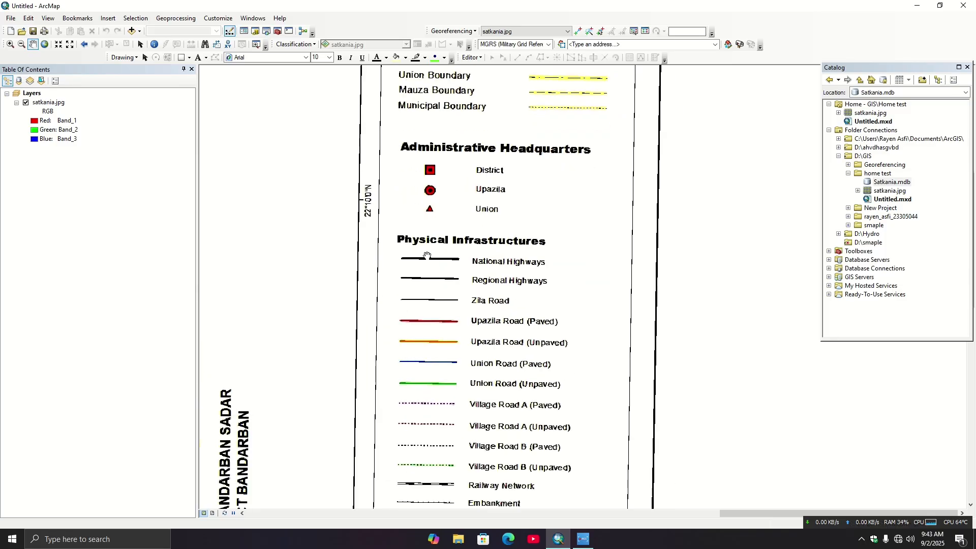
{"action": "left_click_drag", "start_coordinate": [514, 354], "coordinate": [463, 207]}
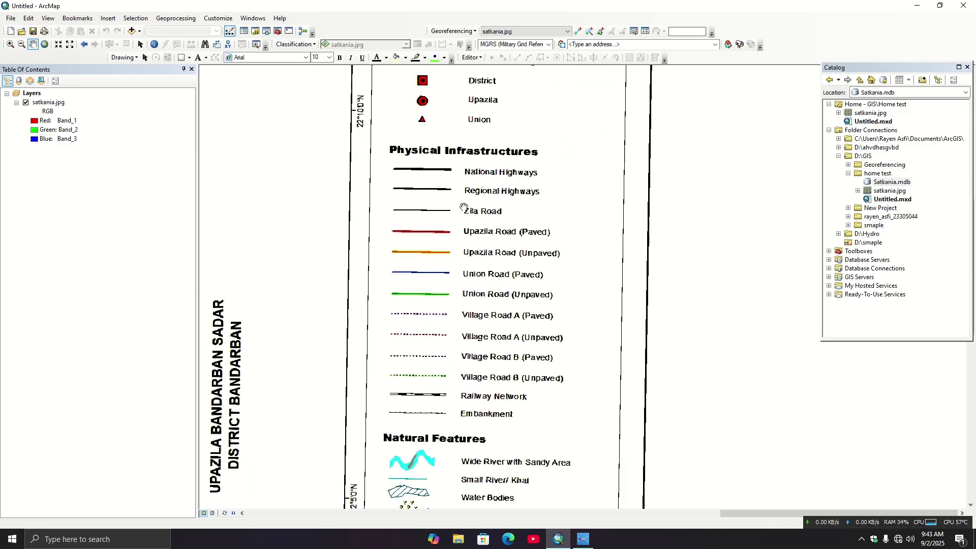
{"action": "left_click_drag", "start_coordinate": [430, 378], "coordinate": [441, 292]}
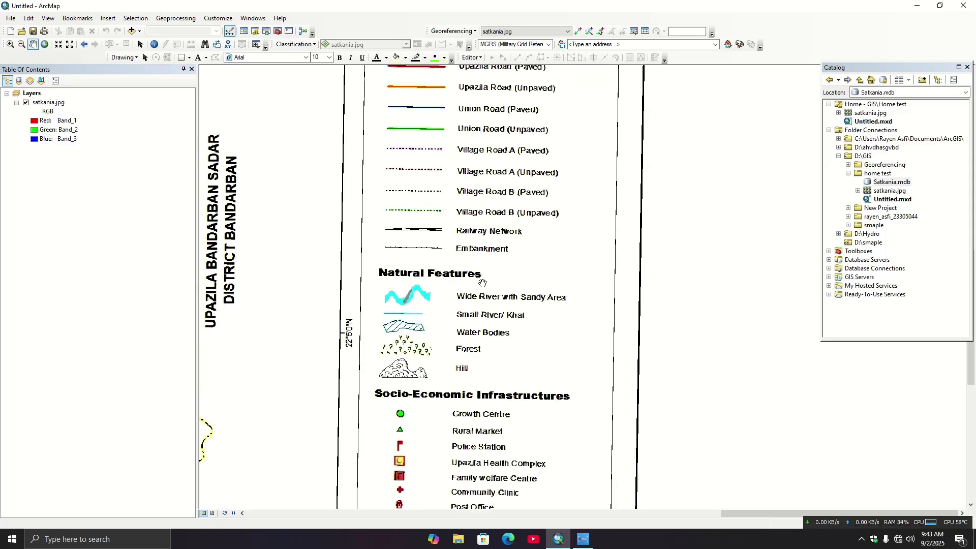
- Examine the legend's socio-economic infrastructures and go back over the roads to the administrative boundaries
{"action": "left_click_drag", "start_coordinate": [504, 283], "coordinate": [501, 224]}
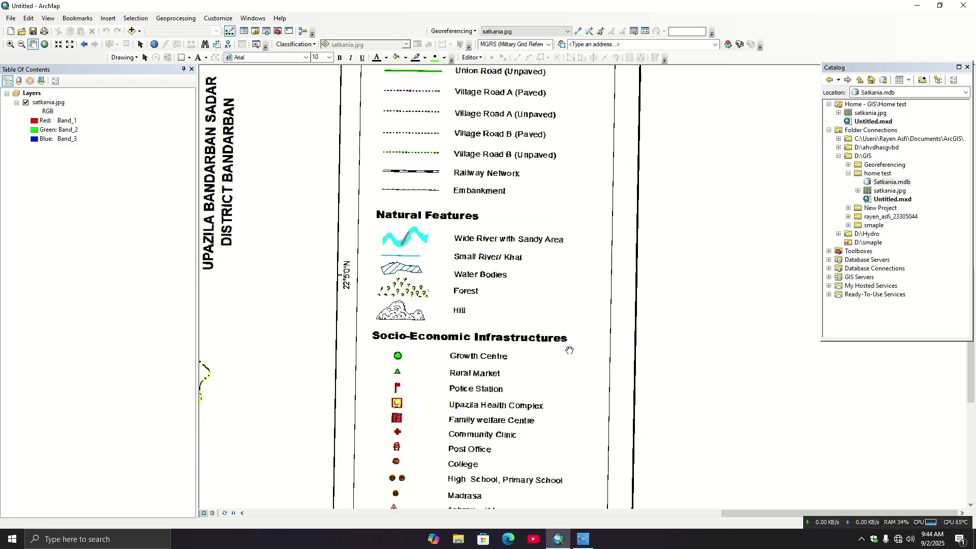
{"action": "left_click_drag", "start_coordinate": [403, 391], "coordinate": [392, 419]}
{"action": "left_click_drag", "start_coordinate": [449, 297], "coordinate": [464, 377]}
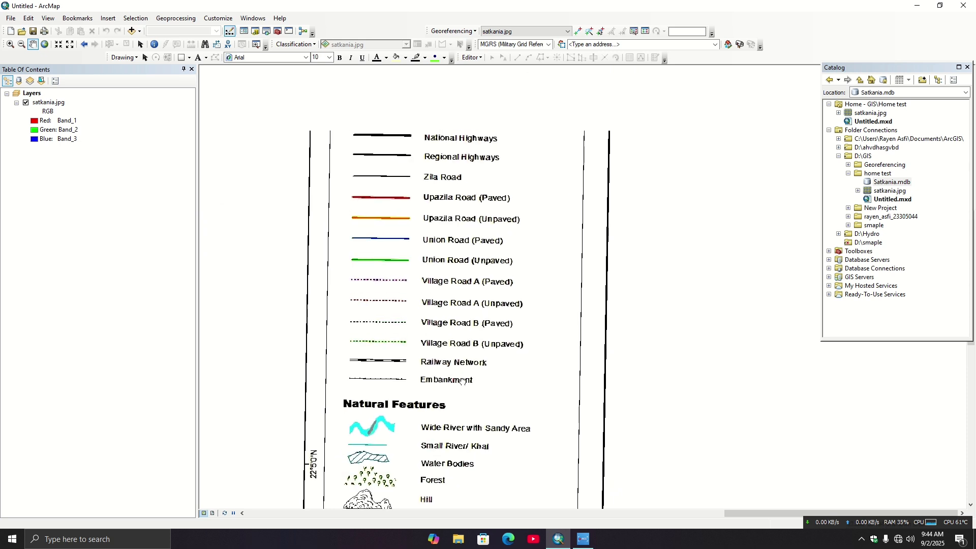
{"action": "left_click_drag", "start_coordinate": [463, 317], "coordinate": [464, 441]}
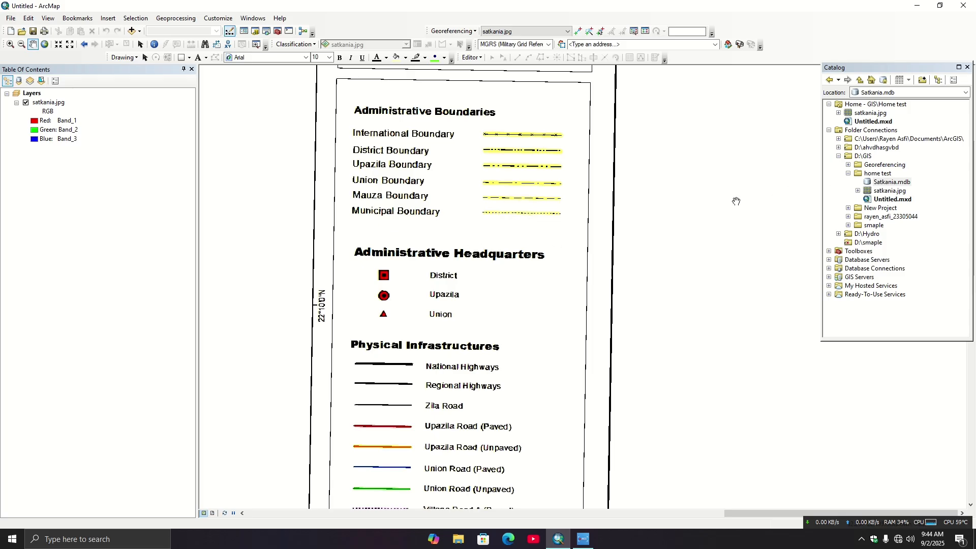
- Start a new feature dataset in the Satkania.mdb geodatabase and name it Ad_Bound
{"action": "left_click", "coordinate": [892, 183]}
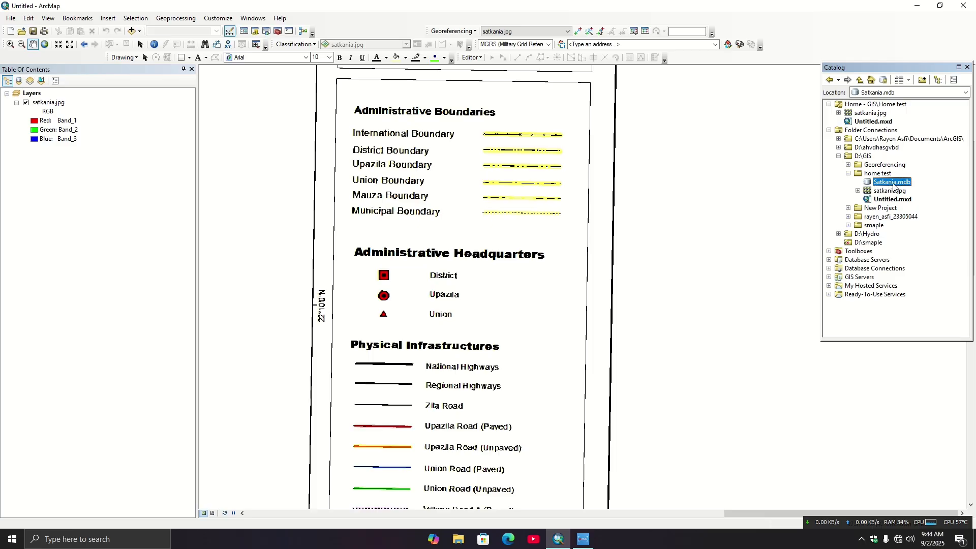
{"action": "right_click", "coordinate": [893, 185]}
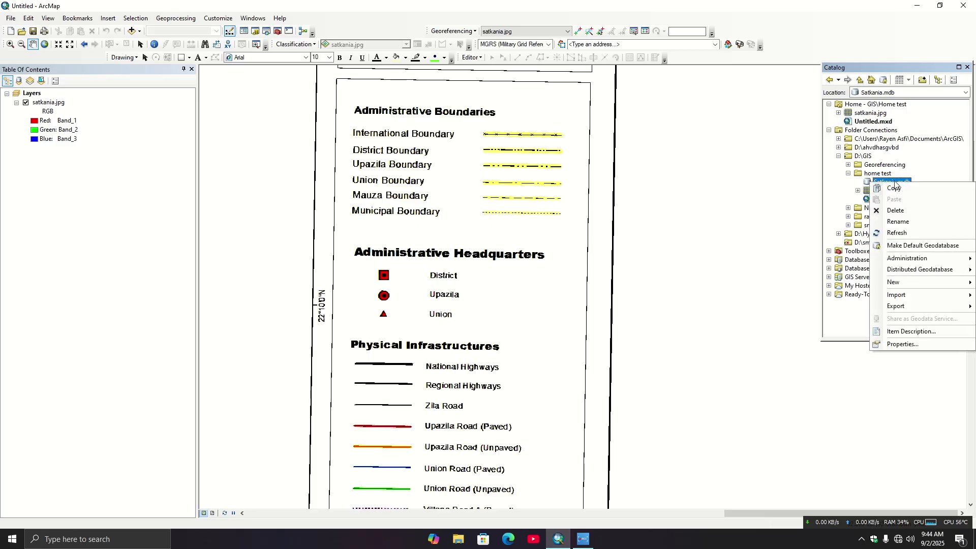
{"action": "mouse_move", "coordinate": [904, 288]}
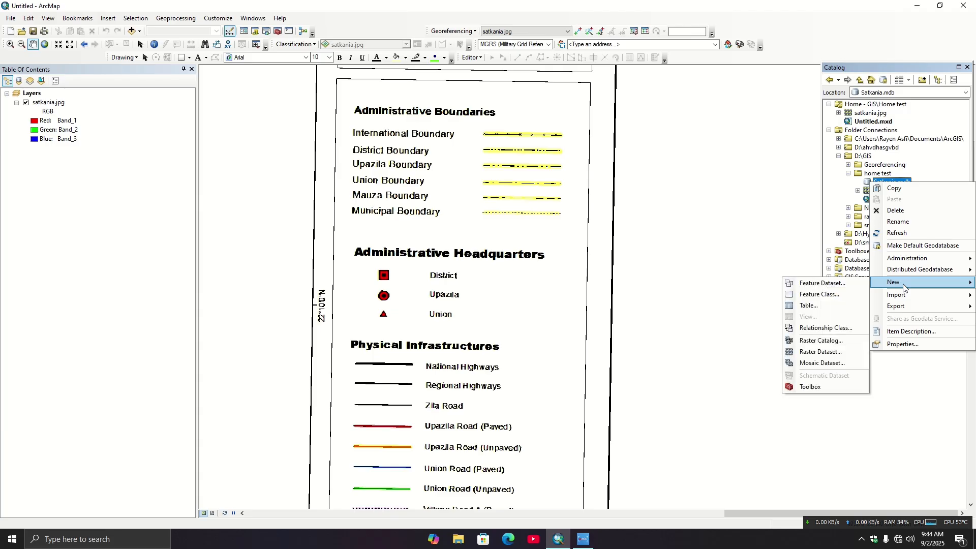
{"action": "left_click", "coordinate": [822, 283]}
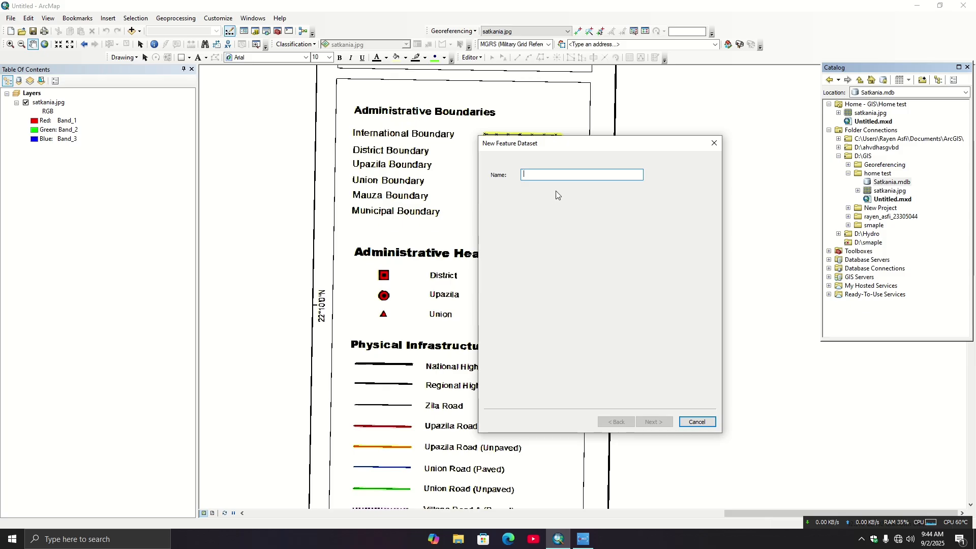
{"action": "type", "text": "Add"}
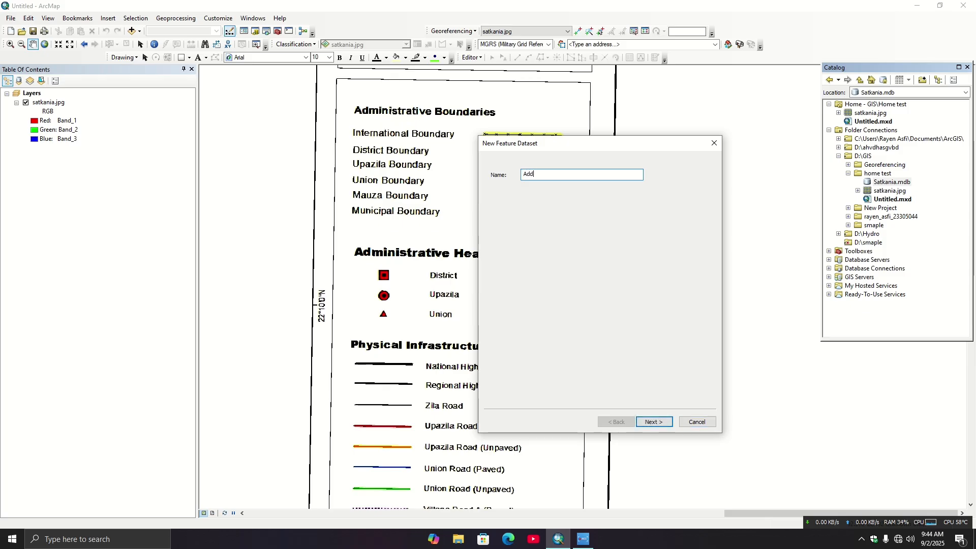
{"action": "type", "text": "_Boun"}
{"action": "left_click", "coordinate": [653, 422]}
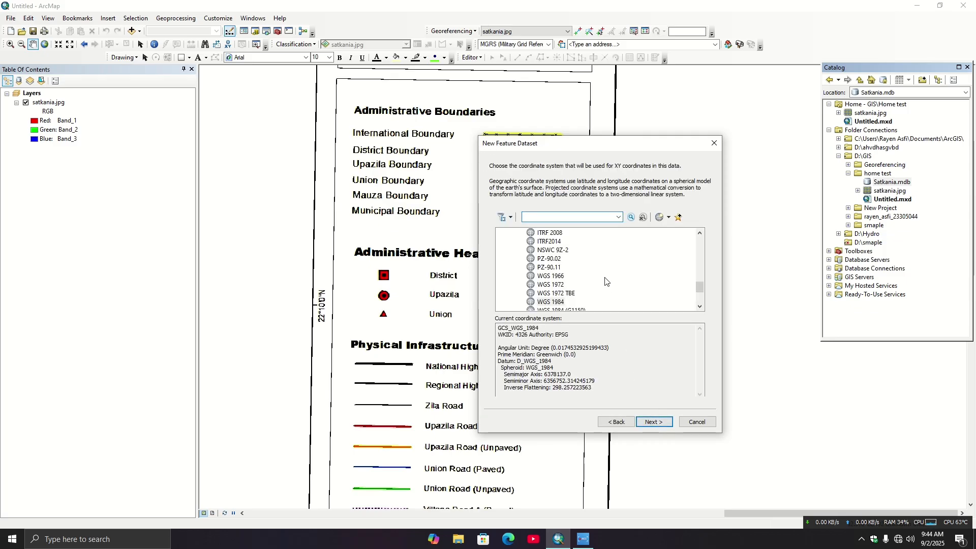
- Assign the WGS 1984 geographic coordinate system to the feature dataset and create it with no vertical system and default tolerances
{"action": "scroll", "coordinate": [605, 279], "scroll_direction": "down", "scroll_amount": 3}
{"action": "left_click", "coordinate": [551, 250]}
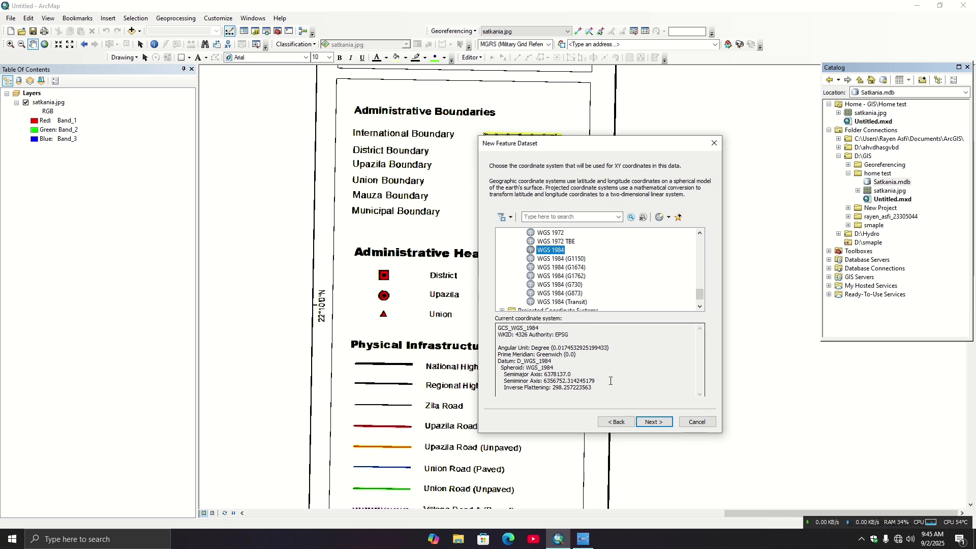
{"action": "left_click", "coordinate": [655, 422]}
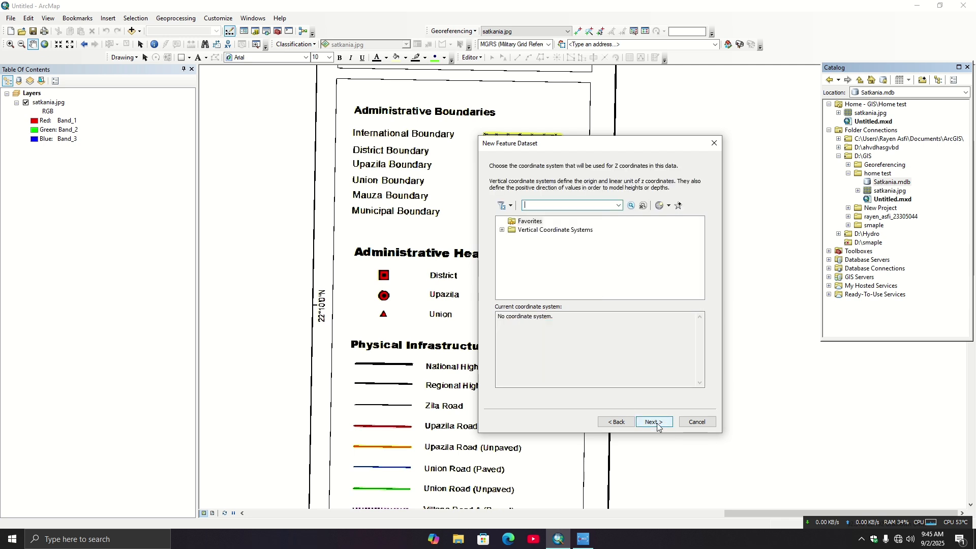
{"action": "left_click", "coordinate": [657, 425]}
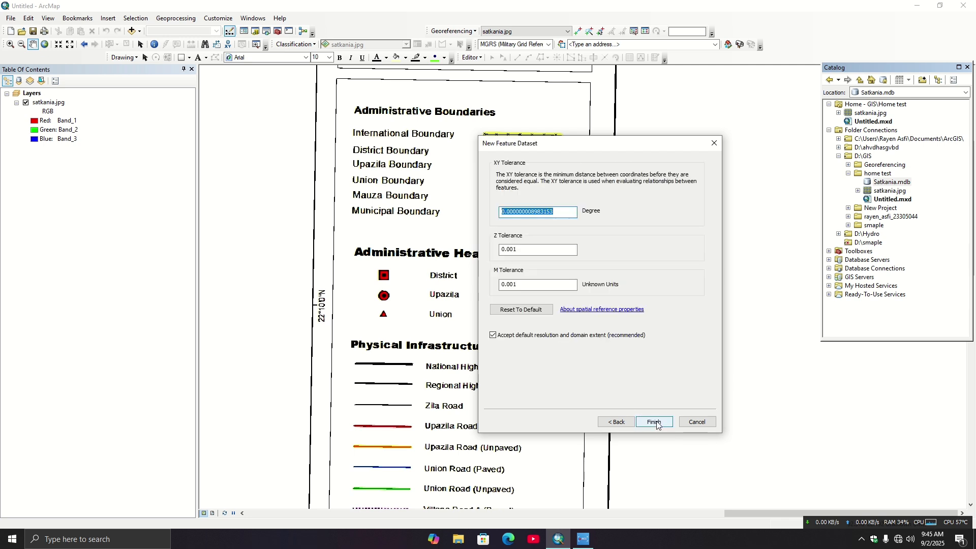
{"action": "left_click", "coordinate": [655, 422]}
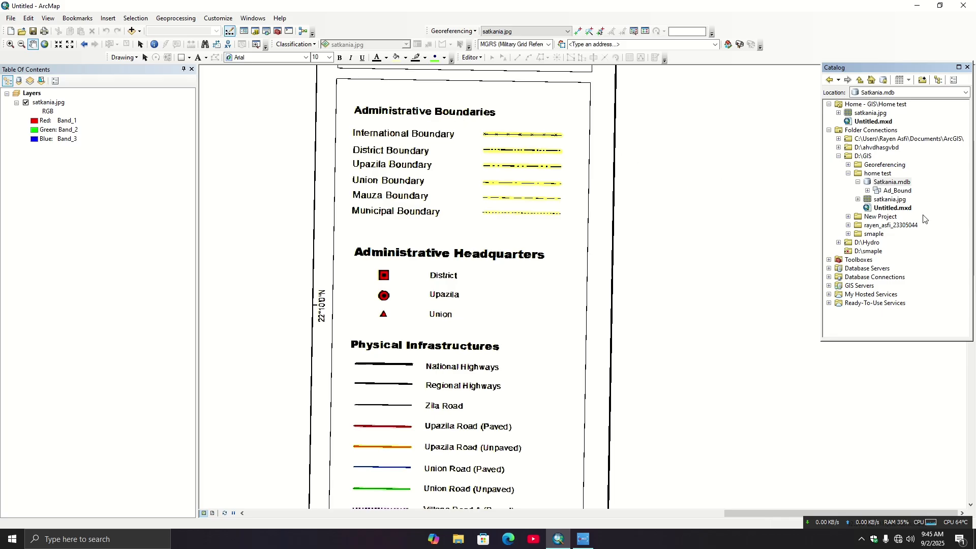
- Create a line feature class named dis_bound in the Ad_Bound feature dataset with the default fields
{"action": "left_click", "coordinate": [894, 192]}
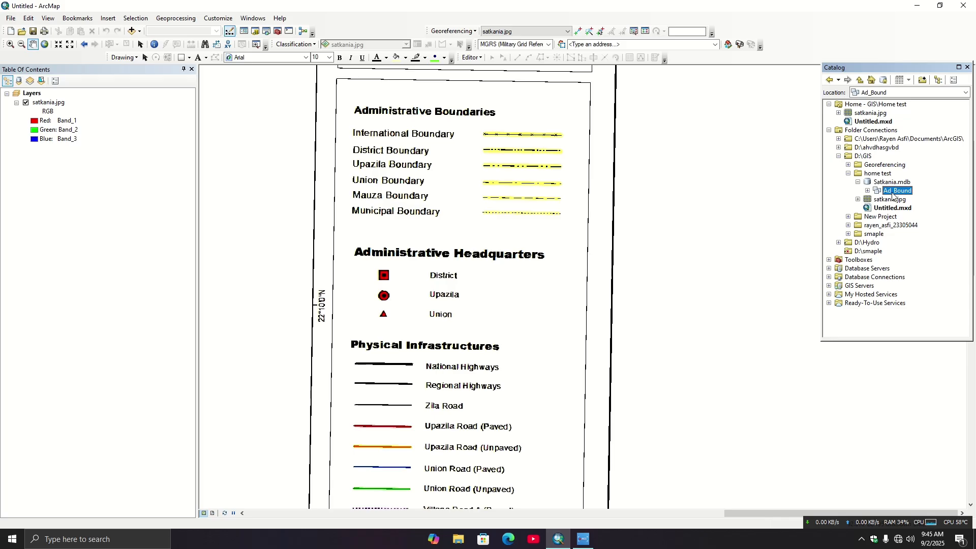
{"action": "right_click", "coordinate": [892, 194]}
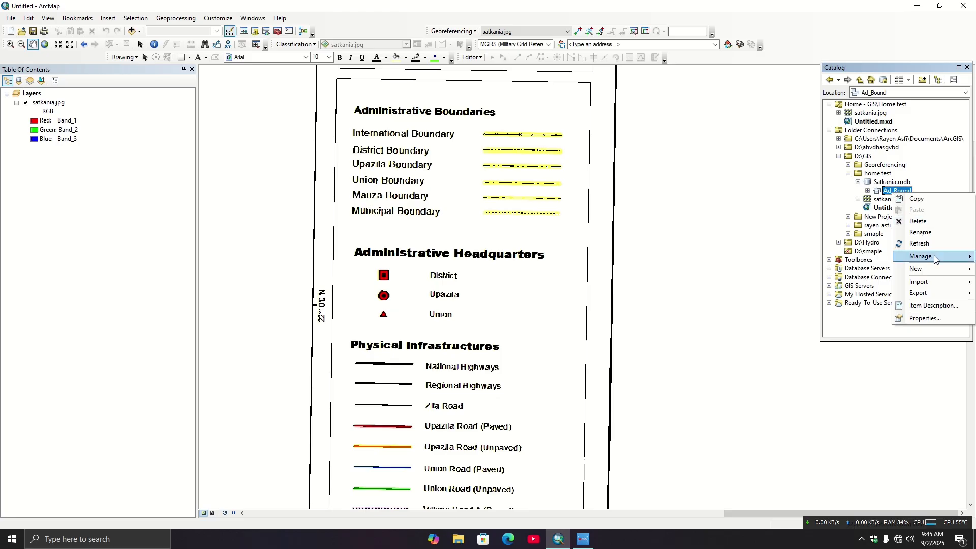
{"action": "mouse_move", "coordinate": [934, 256]}
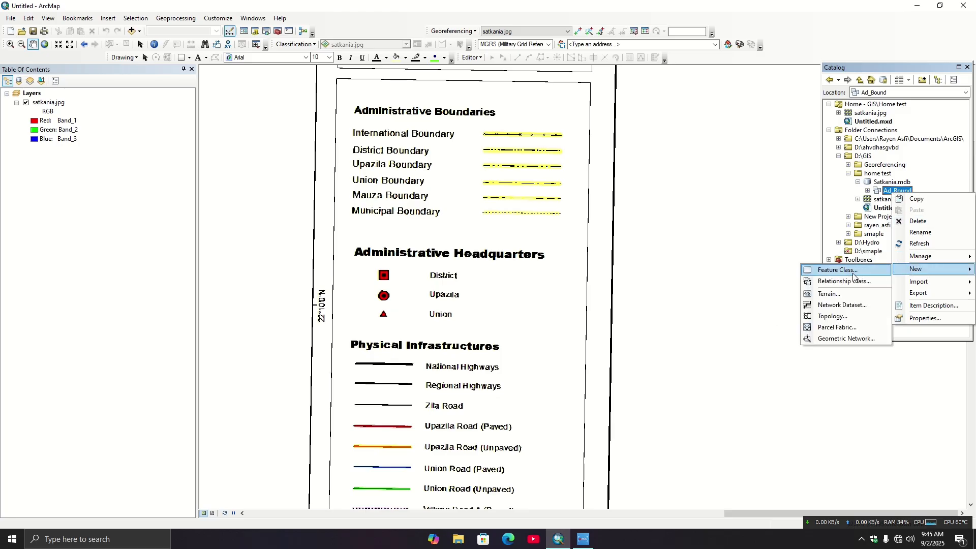
{"action": "left_click", "coordinate": [849, 274]}
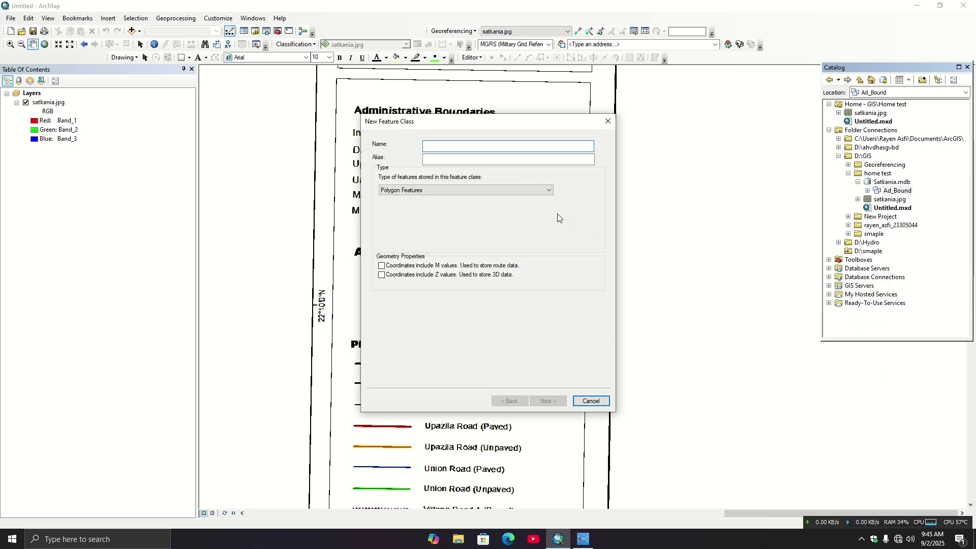
{"action": "left_click_drag", "start_coordinate": [477, 122], "coordinate": [631, 199]}
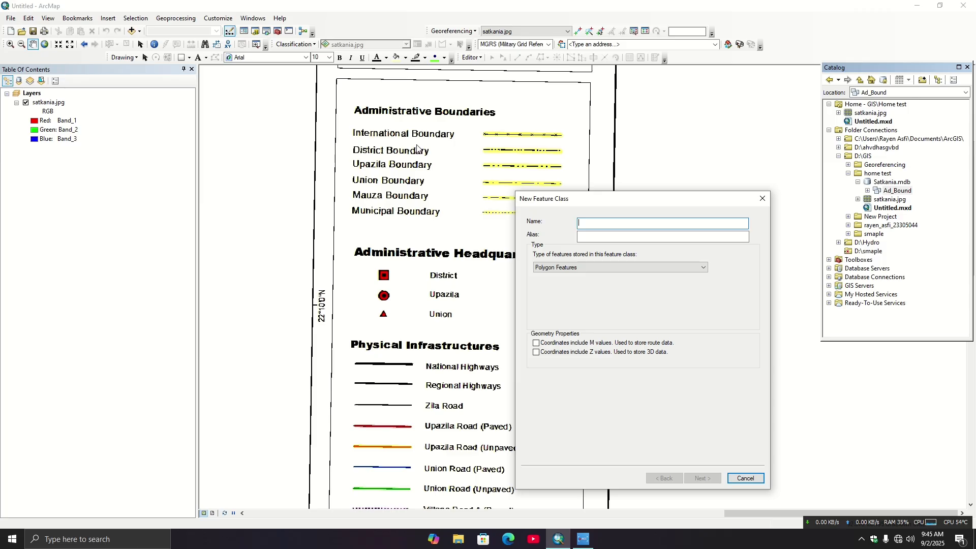
{"action": "type", "text": "dis_bound"}
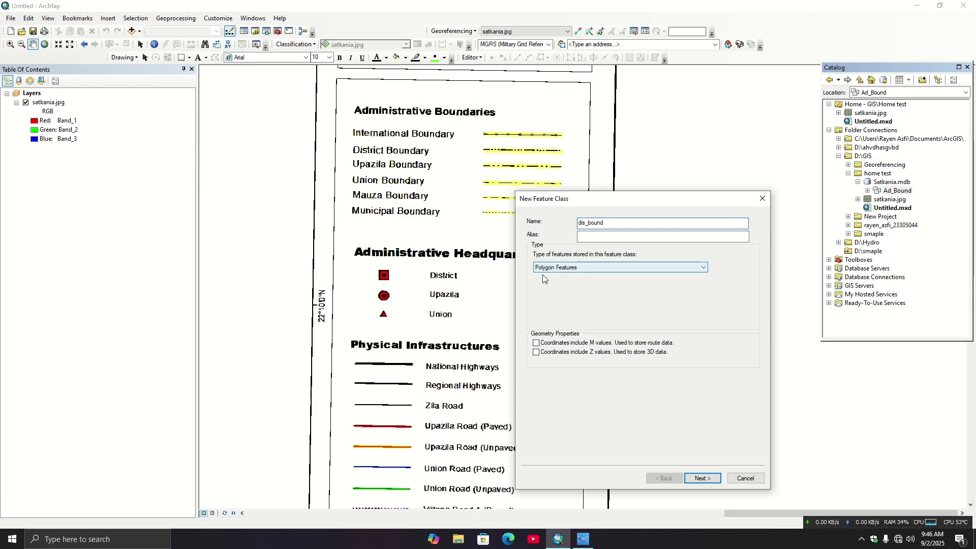
{"action": "left_click", "coordinate": [583, 269]}
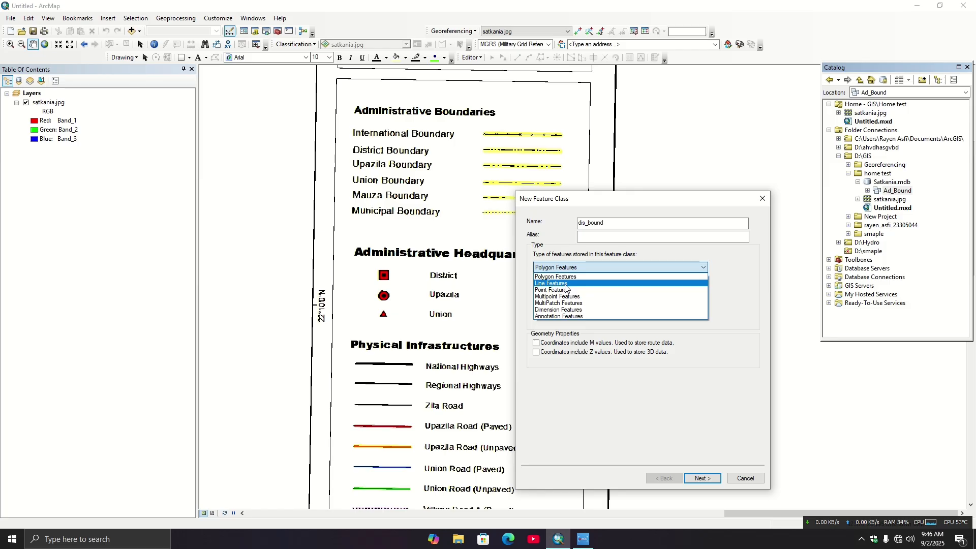
{"action": "left_click", "coordinate": [566, 283]}
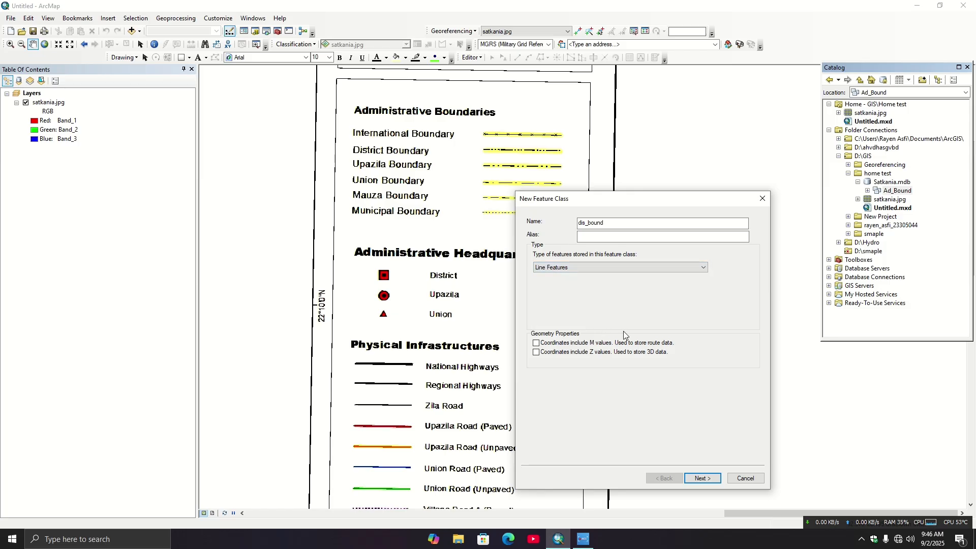
{"action": "left_click", "coordinate": [700, 478]}
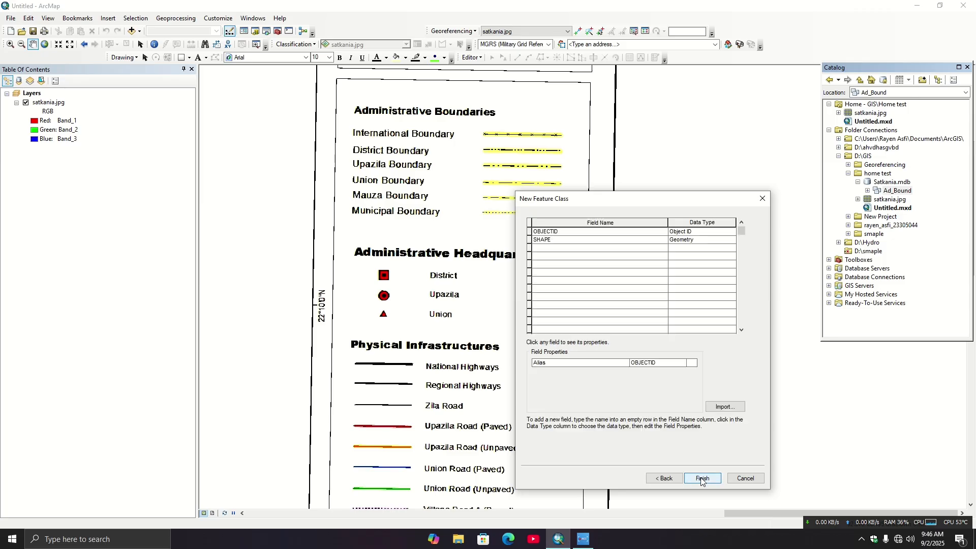
{"action": "left_click", "coordinate": [701, 479]}
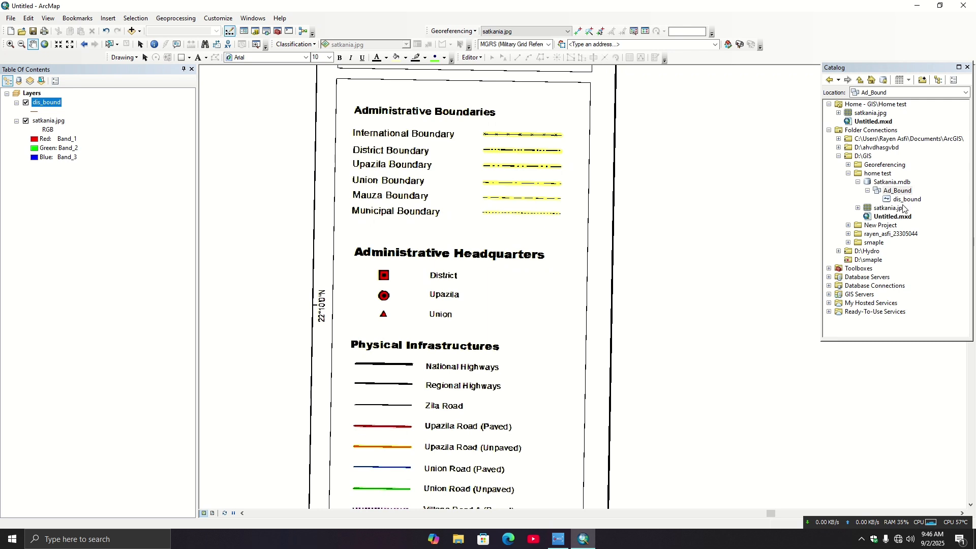
- Create a line feature class named Upazilla_bound in the Ad_Bound feature dataset with the default fields
{"action": "left_click", "coordinate": [893, 193]}
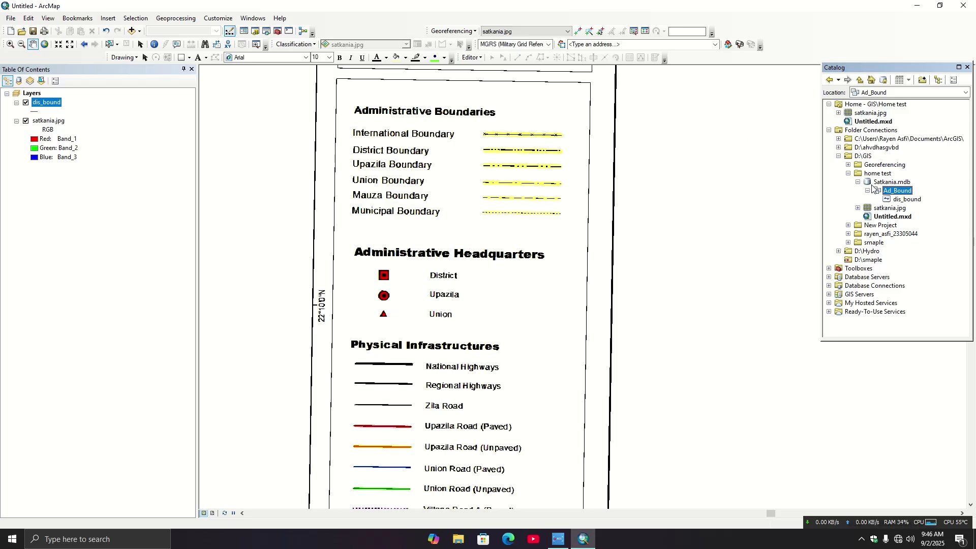
{"action": "right_click", "coordinate": [893, 193]}
{"action": "mouse_move", "coordinate": [914, 267]}
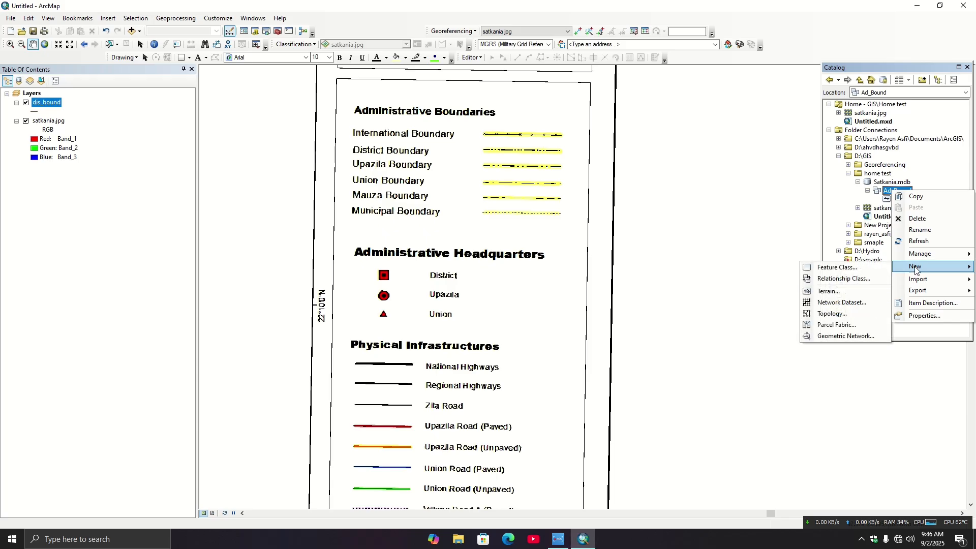
{"action": "left_click", "coordinate": [864, 268]}
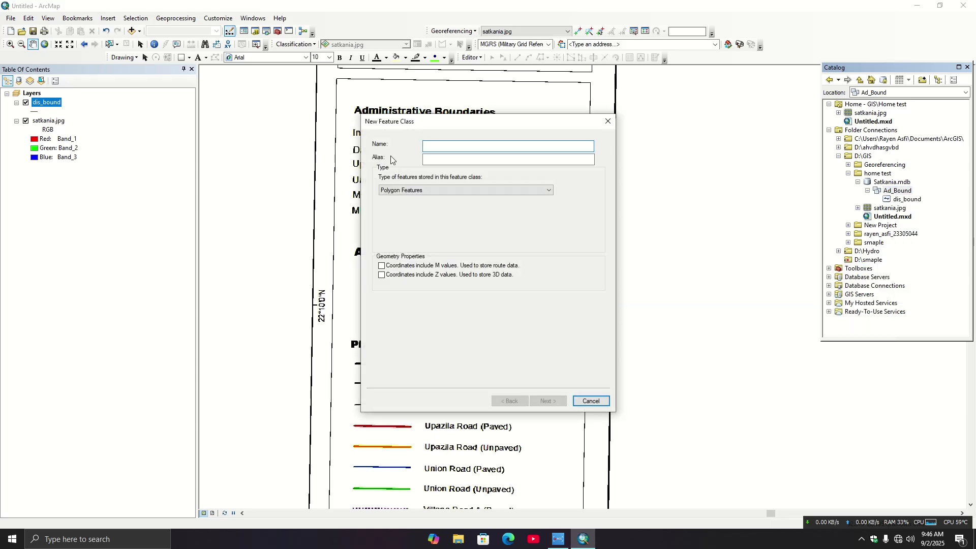
{"action": "left_click_drag", "start_coordinate": [427, 132], "coordinate": [590, 216]}
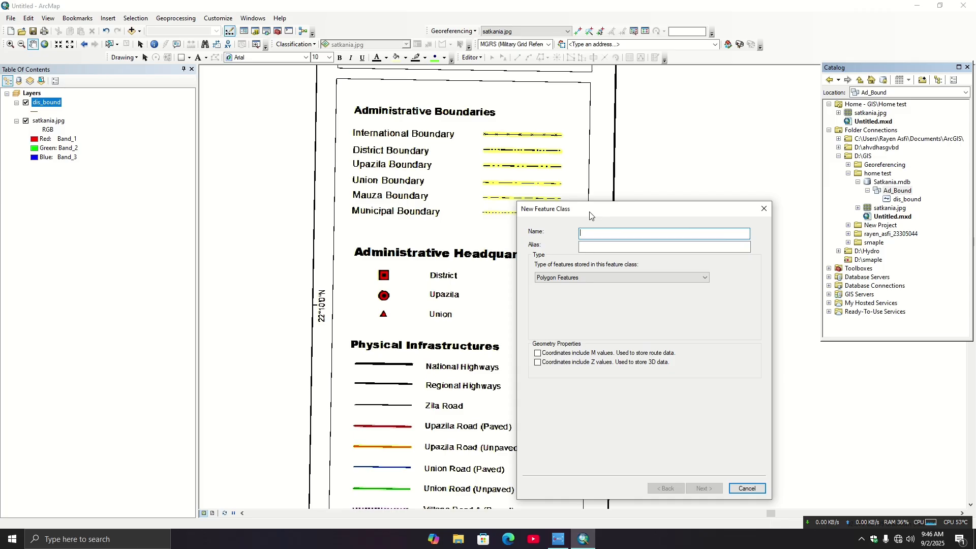
{"action": "type", "text": "Upazilla-"}
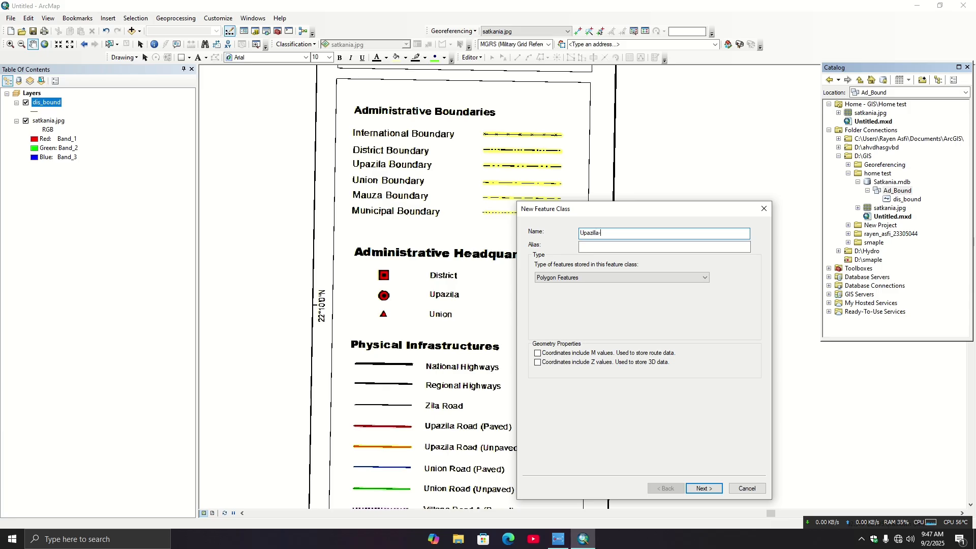
{"action": "key", "text": "BackSpace"}
{"action": "type", "text": "_bound"}
{"action": "left_click", "coordinate": [597, 277]}
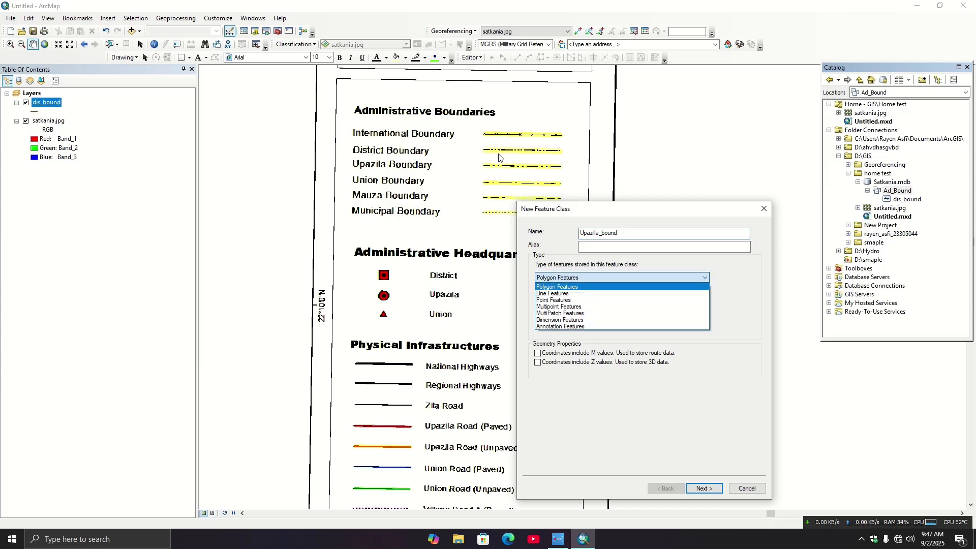
{"action": "left_click", "coordinate": [566, 295]}
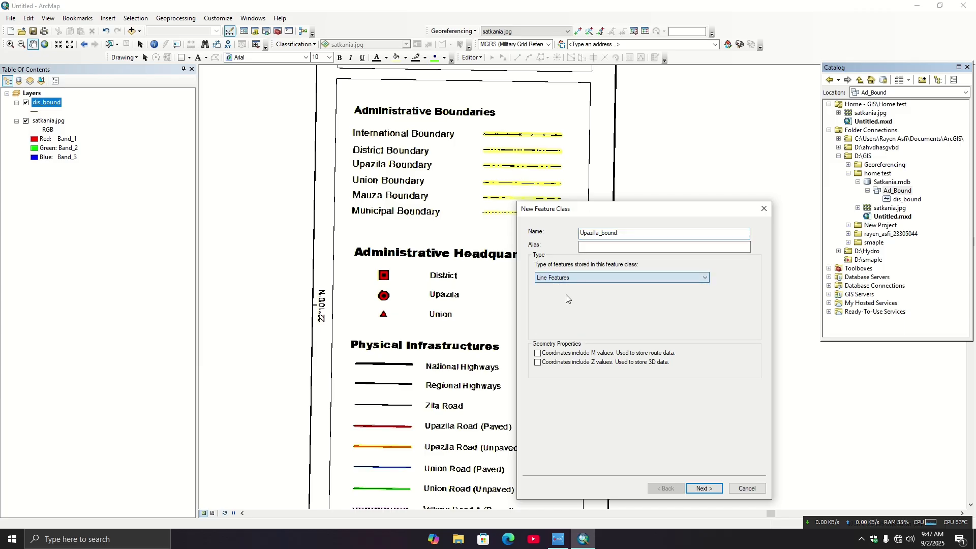
{"action": "left_click", "coordinate": [703, 489]}
{"action": "left_click", "coordinate": [703, 488]}
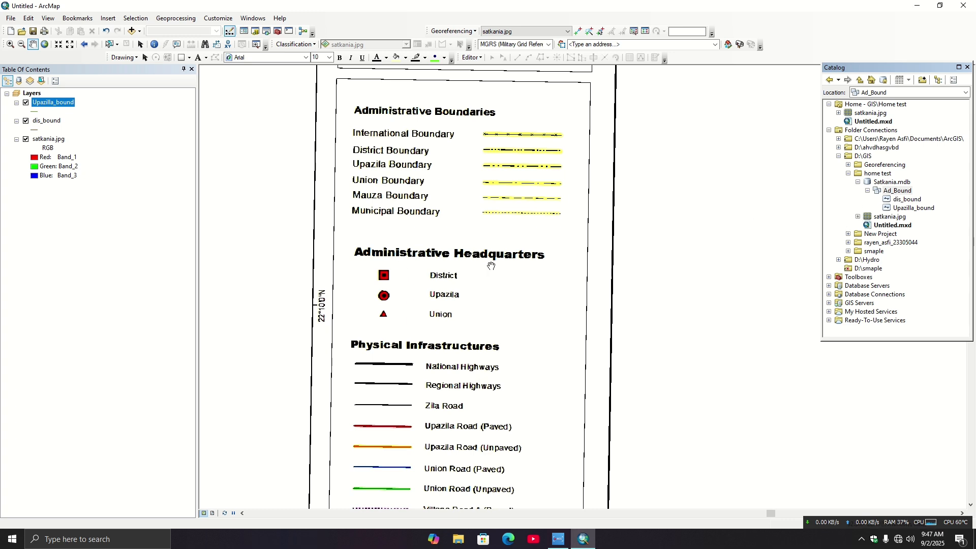
- Create a point feature class named Union_sat in the Ad_Headq feature dataset with the default fields
{"action": "left_click", "coordinate": [895, 191]}
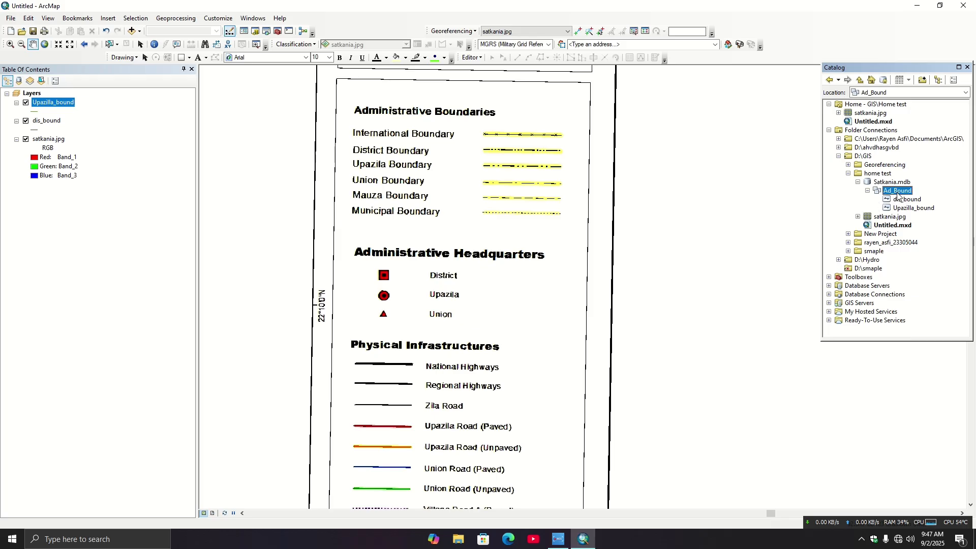
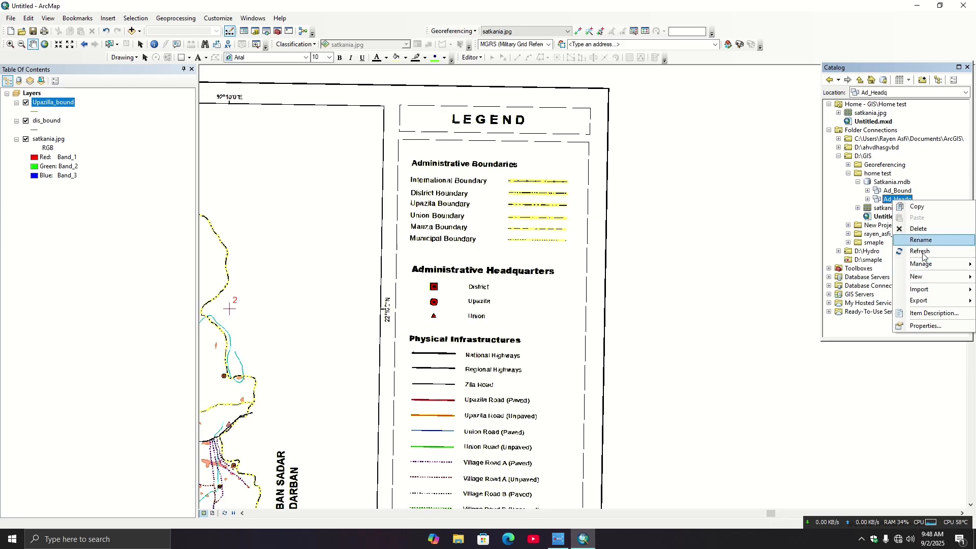
{"action": "mouse_move", "coordinate": [929, 279]}
{"action": "left_click", "coordinate": [847, 278]}
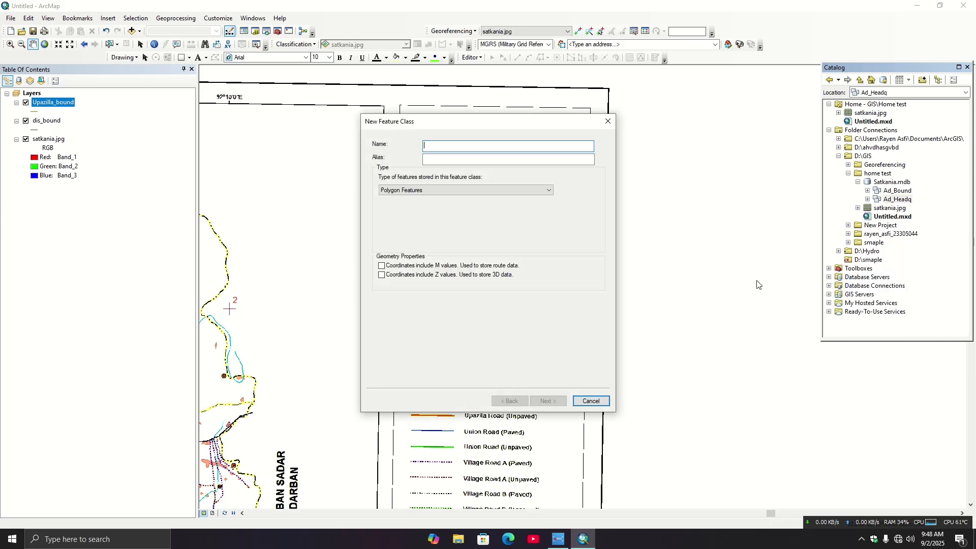
{"action": "left_click_drag", "start_coordinate": [474, 125], "coordinate": [677, 206]}
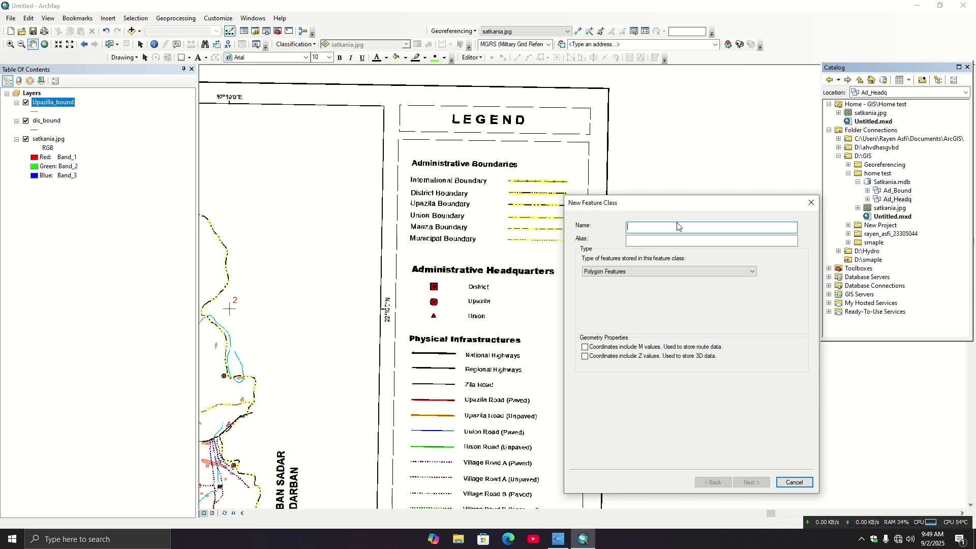
{"action": "type", "text": "Union"}
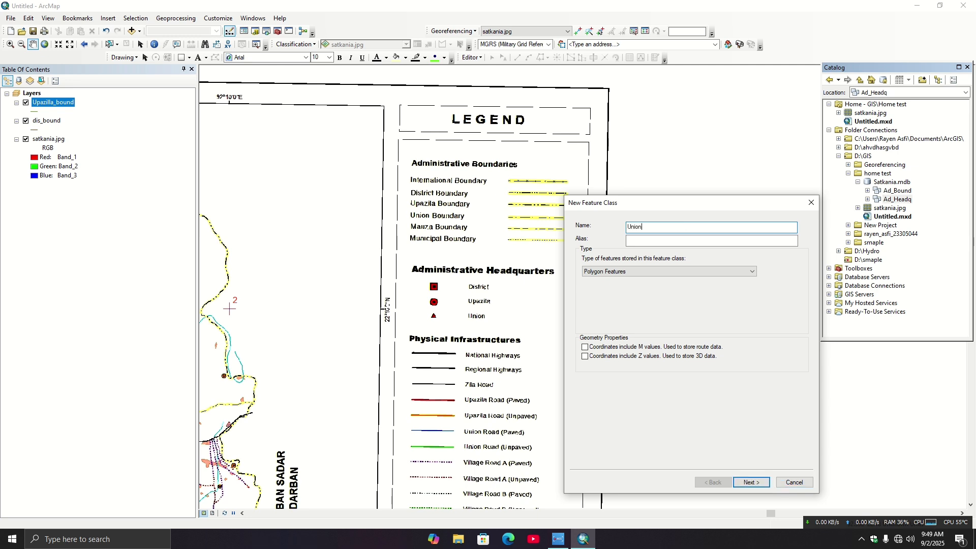
{"action": "left_click", "coordinate": [703, 272]}
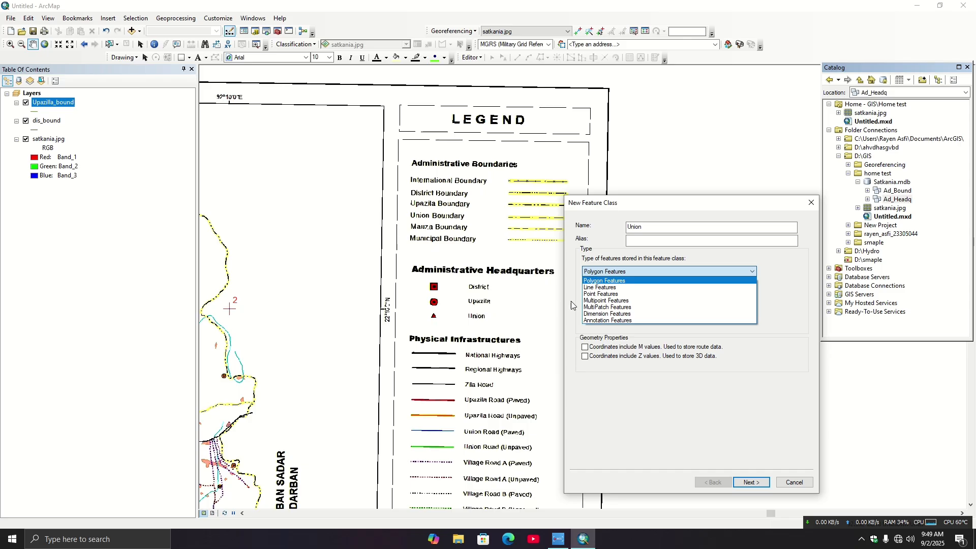
{"action": "left_click", "coordinate": [627, 294]}
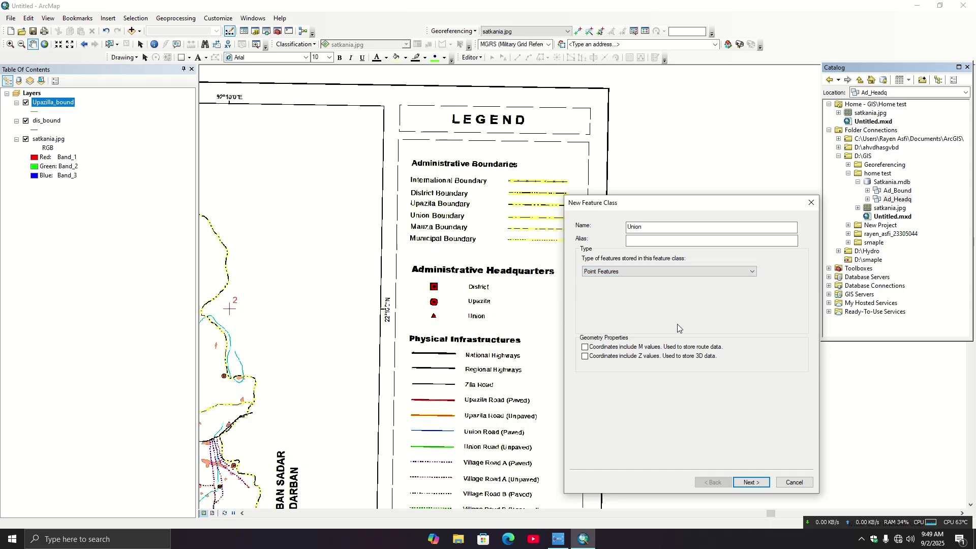
{"action": "left_click", "coordinate": [762, 480]}
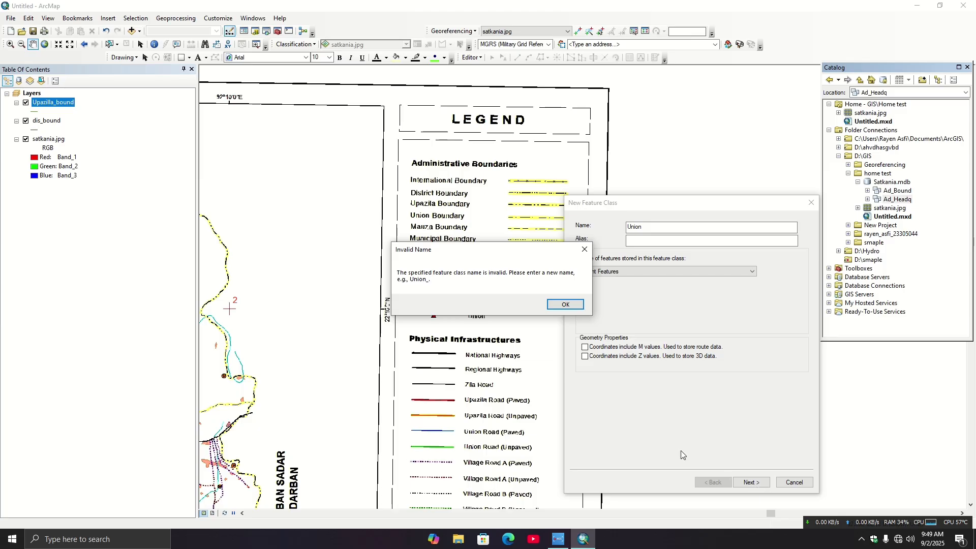
{"action": "left_click", "coordinate": [565, 303]}
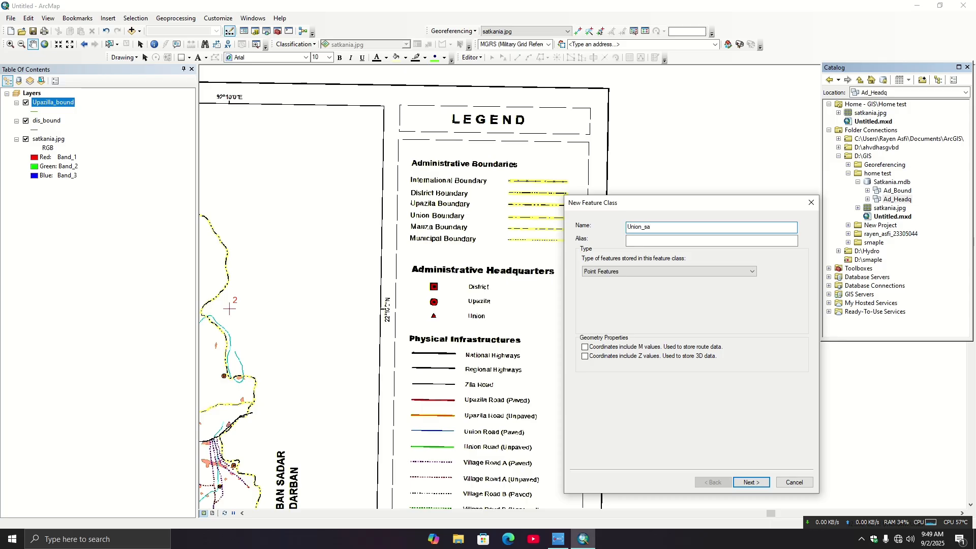
{"action": "type", "text": "t"}
{"action": "left_click", "coordinate": [757, 486]}
{"action": "left_click", "coordinate": [752, 482]}
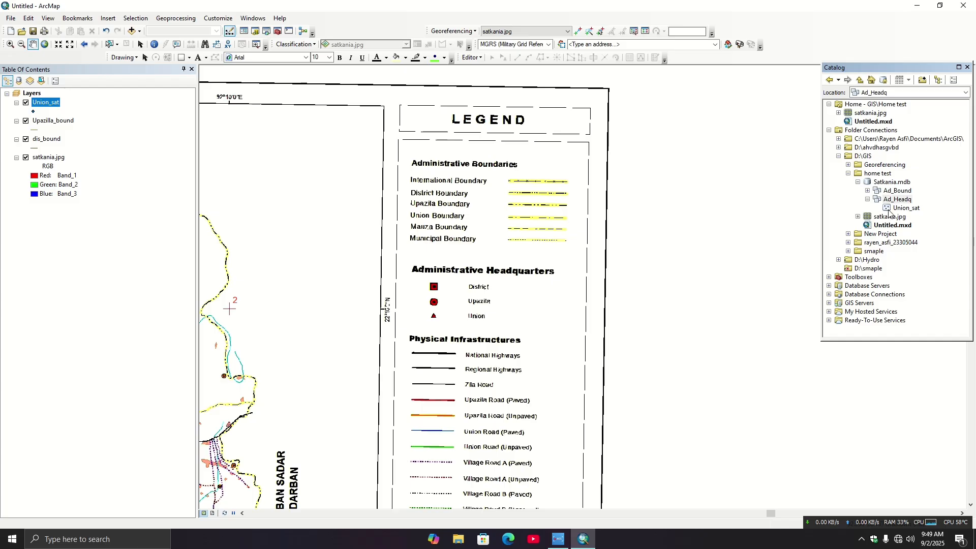
- Start a new feature dataset in the Satkania.mdb geodatabase and name it Phy_ifs
{"action": "left_click", "coordinate": [866, 190]}
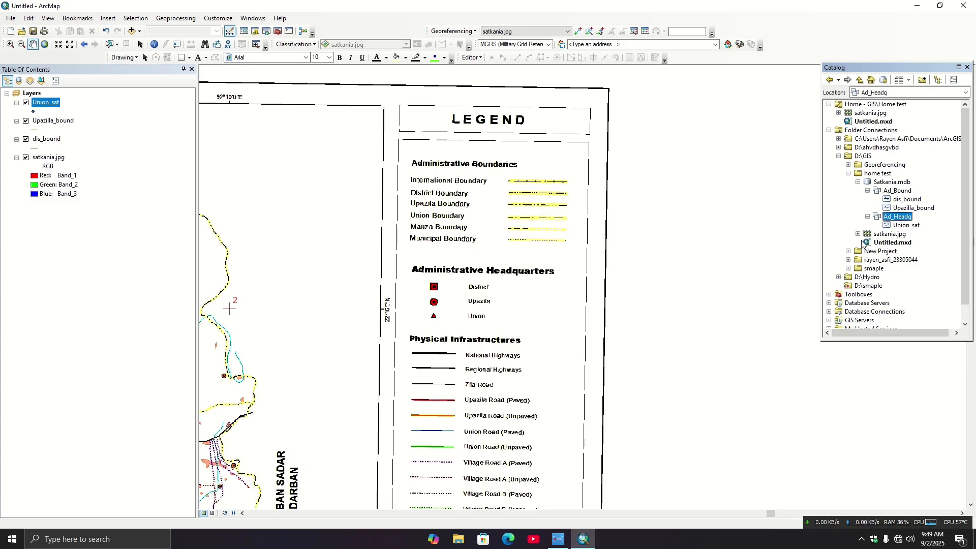
{"action": "left_click_drag", "start_coordinate": [484, 381], "coordinate": [460, 294]}
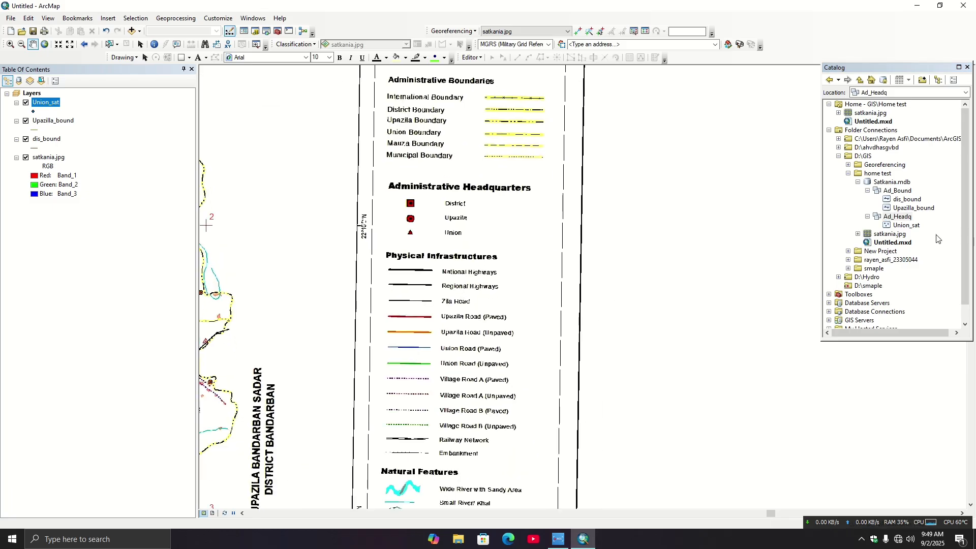
{"action": "left_click", "coordinate": [893, 183]}
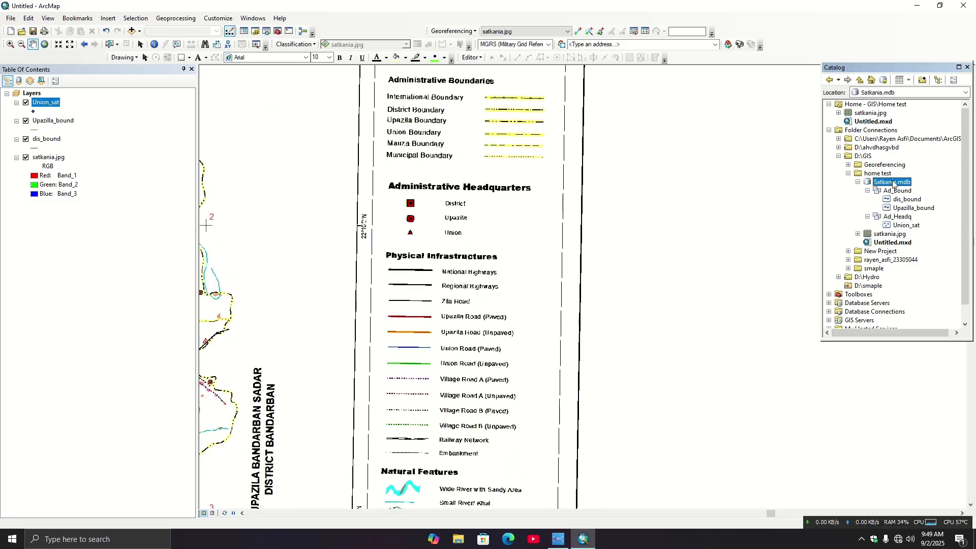
{"action": "right_click", "coordinate": [893, 182]}
{"action": "mouse_move", "coordinate": [910, 278]}
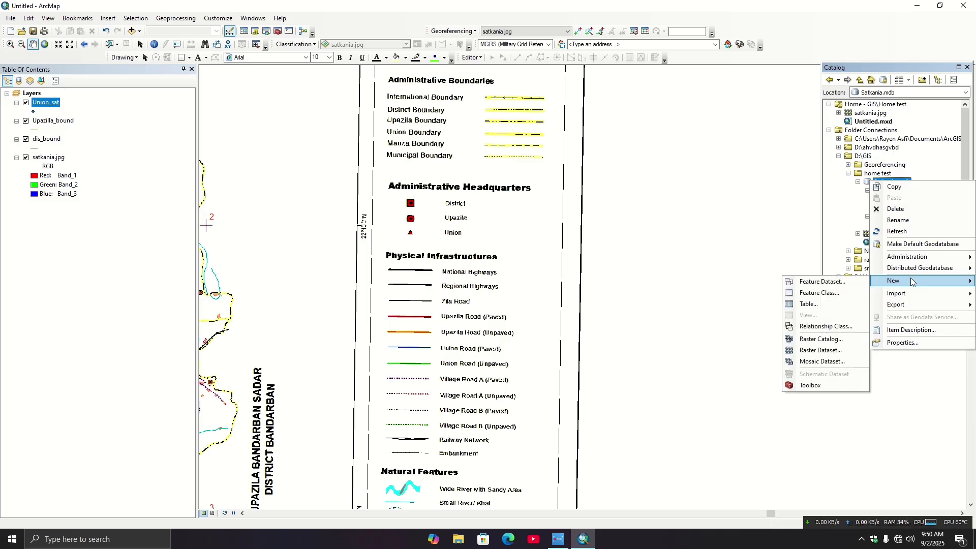
{"action": "left_click", "coordinate": [840, 280]}
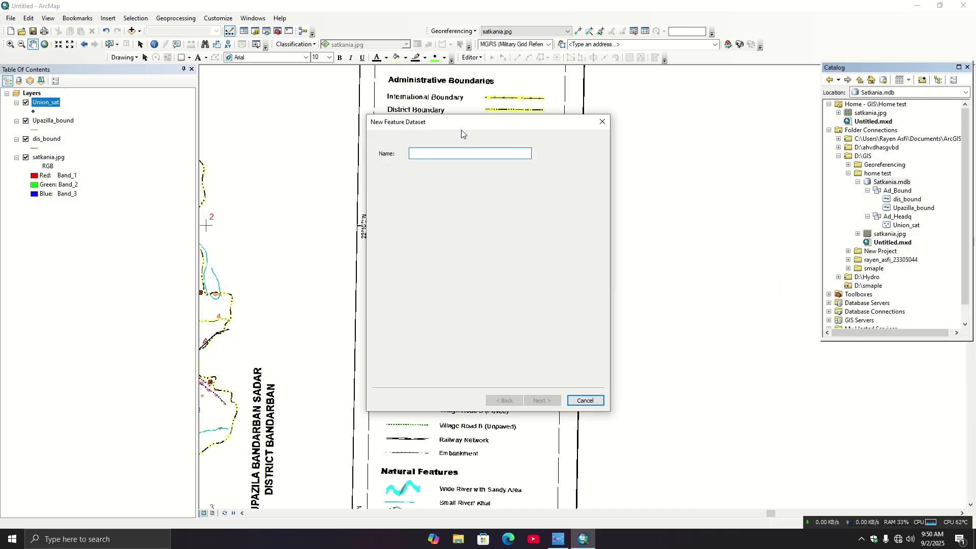
{"action": "left_click_drag", "start_coordinate": [462, 130], "coordinate": [682, 250]}
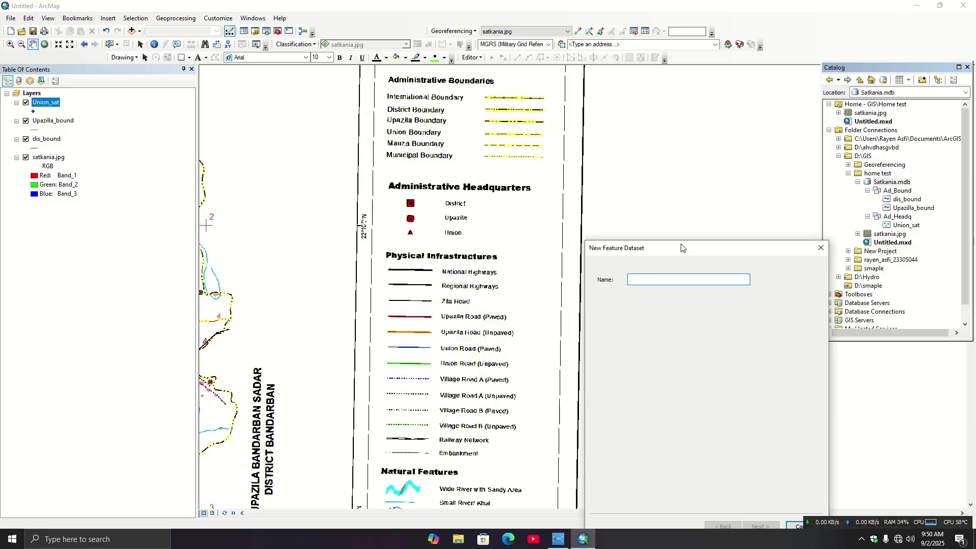
{"action": "type", "text": "Phy_ifs"}
{"action": "left_click_drag", "start_coordinate": [726, 247], "coordinate": [711, 168]}
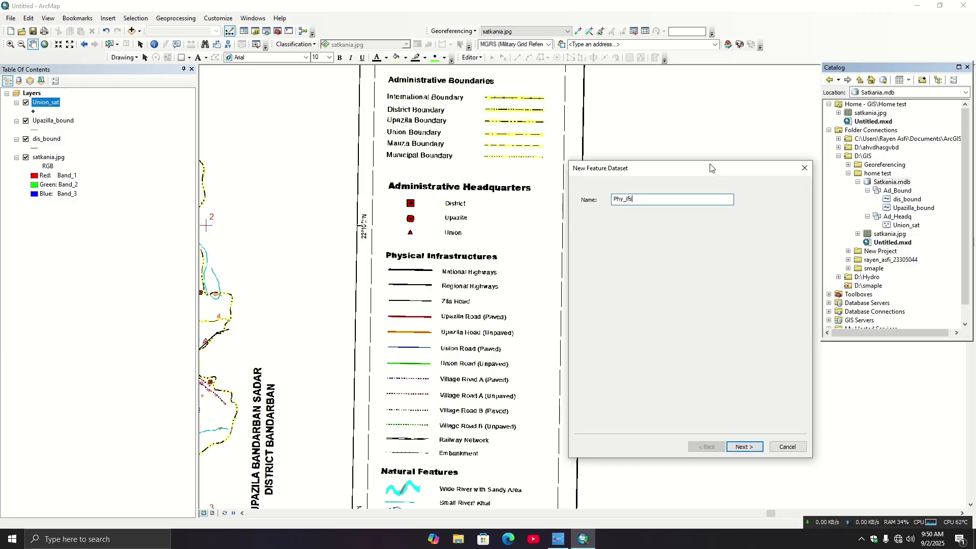
{"action": "left_click", "coordinate": [742, 447]}
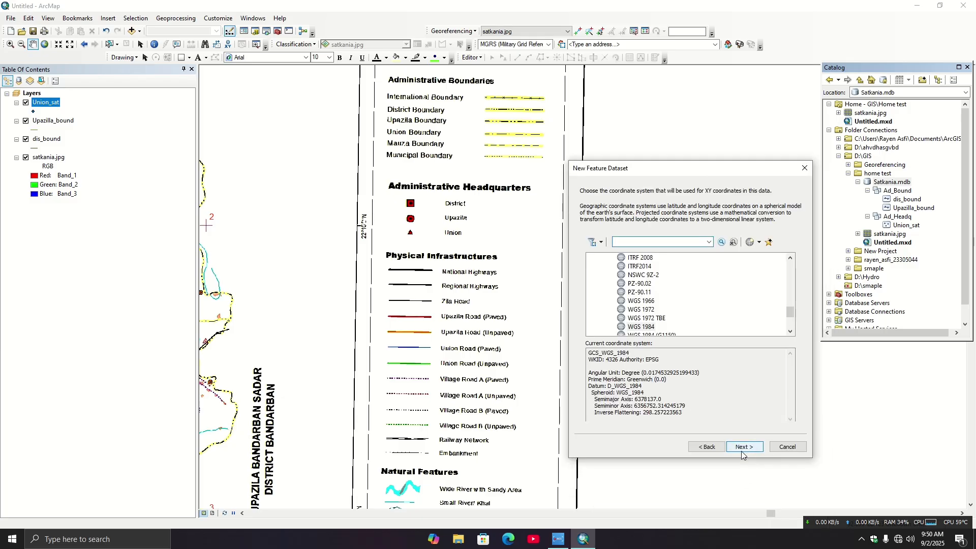
- Assign the WGS 1984 coordinate system to the Phy_ifs feature dataset and create it with the remaining default settings
{"action": "left_click", "coordinate": [644, 328]}
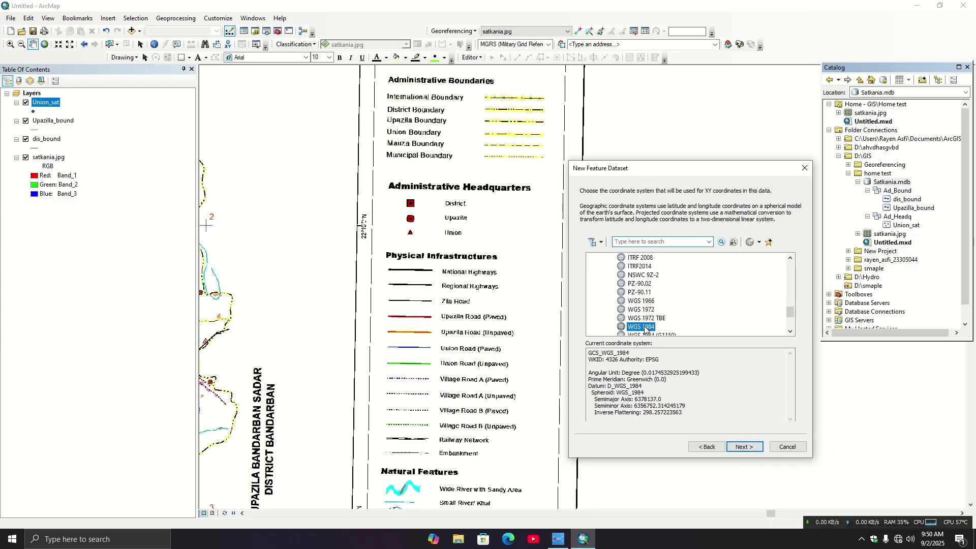
{"action": "left_click", "coordinate": [744, 447]}
{"action": "left_click", "coordinate": [744, 446]}
{"action": "left_click", "coordinate": [745, 447]}
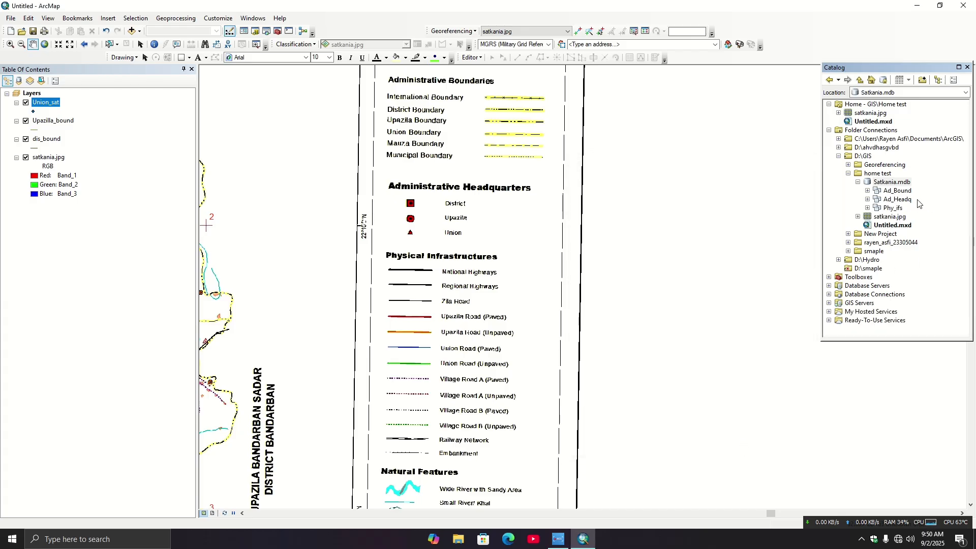
- Create a line feature class named Nat_High in the Phy_ifs feature dataset with the default fields
{"action": "left_click", "coordinate": [891, 209]}
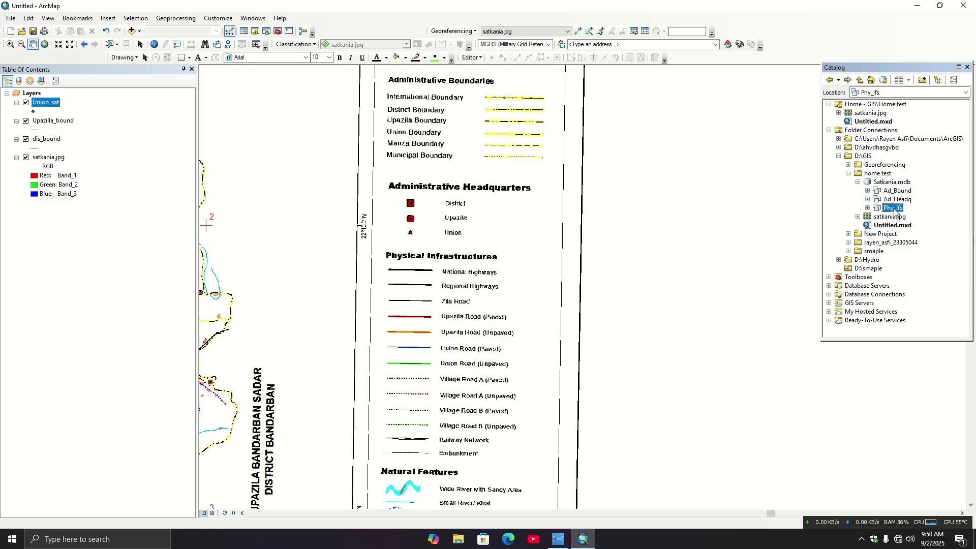
{"action": "right_click", "coordinate": [894, 213]}
{"action": "mouse_move", "coordinate": [929, 289]}
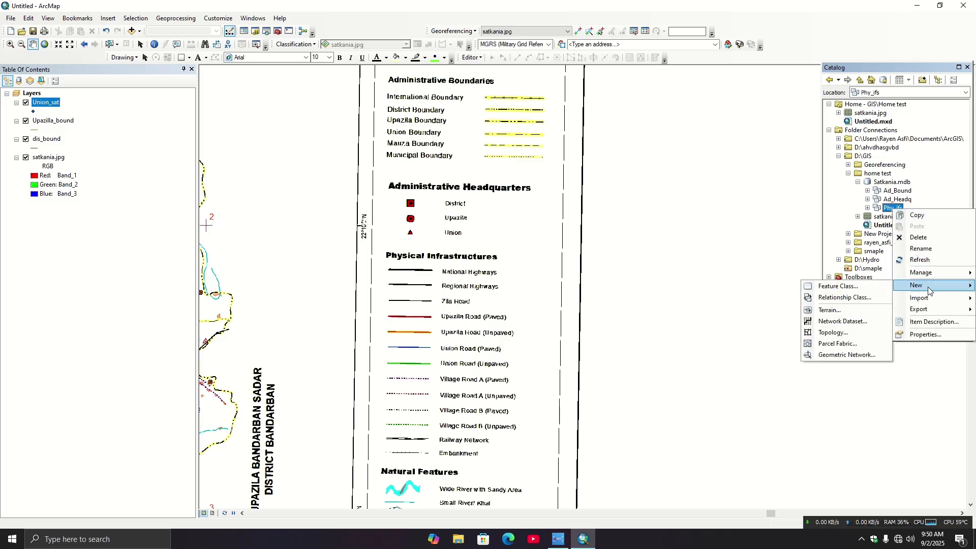
{"action": "left_click", "coordinate": [861, 286]}
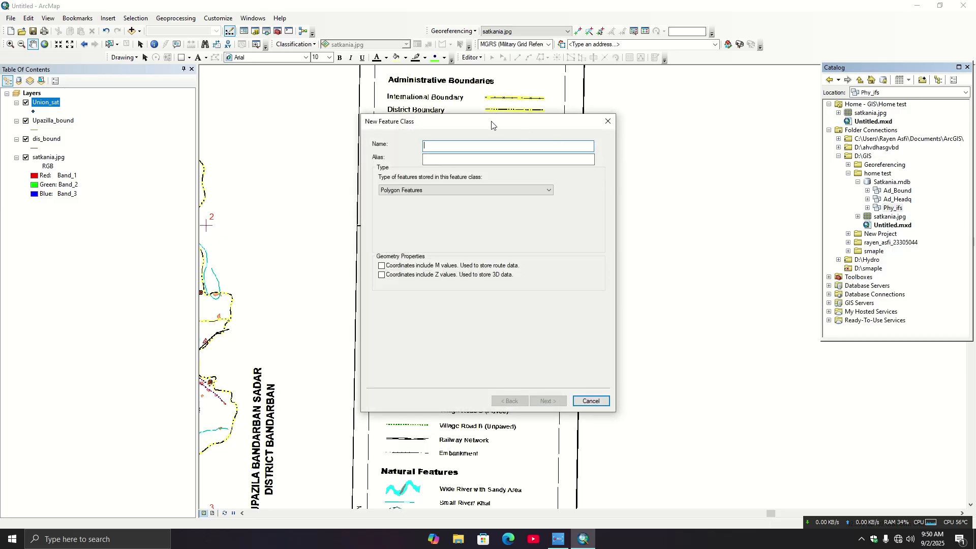
{"action": "left_click_drag", "start_coordinate": [494, 125], "coordinate": [711, 176]}
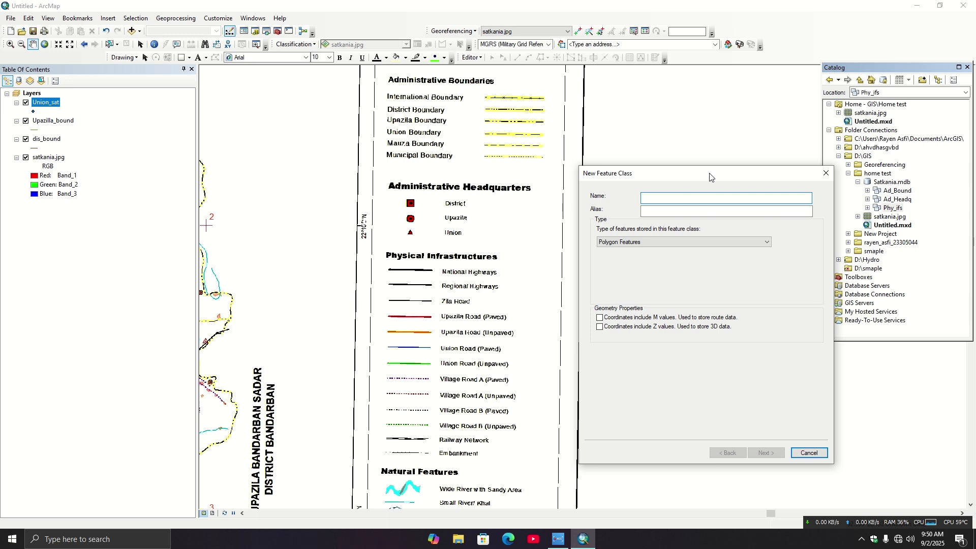
{"action": "type", "text": "Nat_High"}
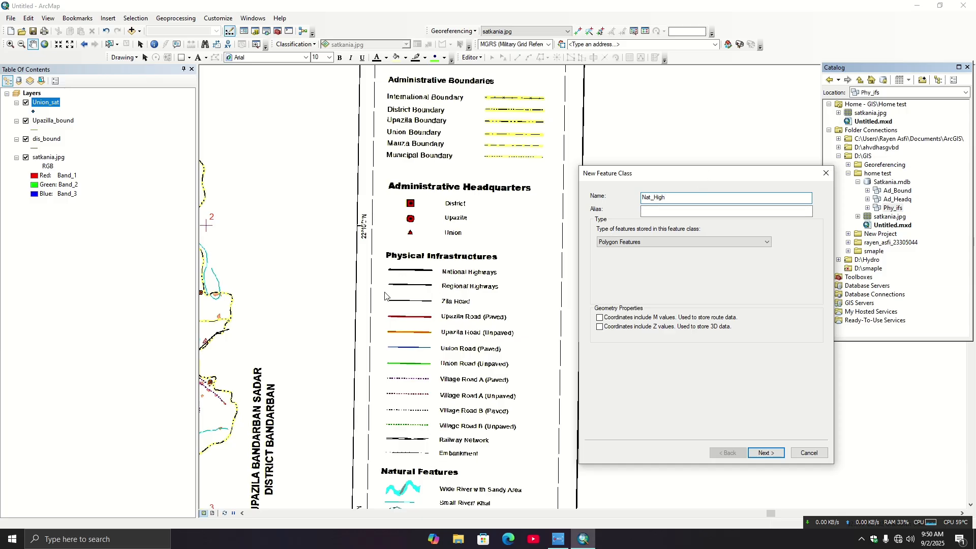
{"action": "left_click", "coordinate": [638, 243]}
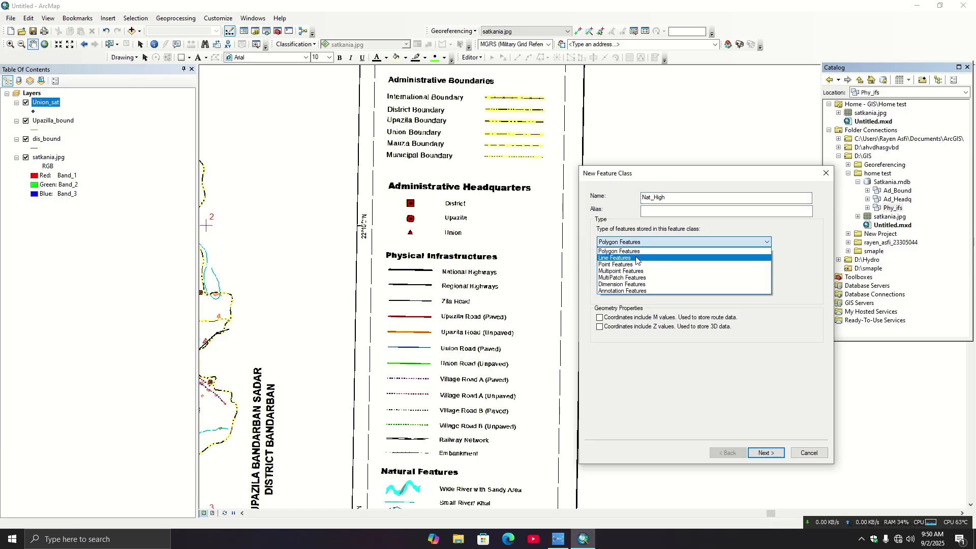
{"action": "left_click", "coordinate": [636, 260]}
{"action": "left_click", "coordinate": [766, 453]}
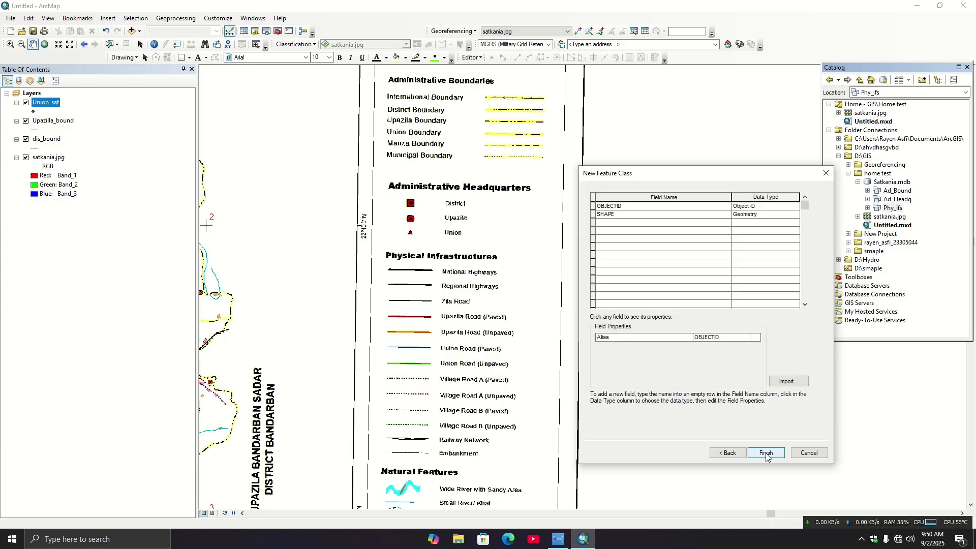
{"action": "left_click", "coordinate": [767, 453]}
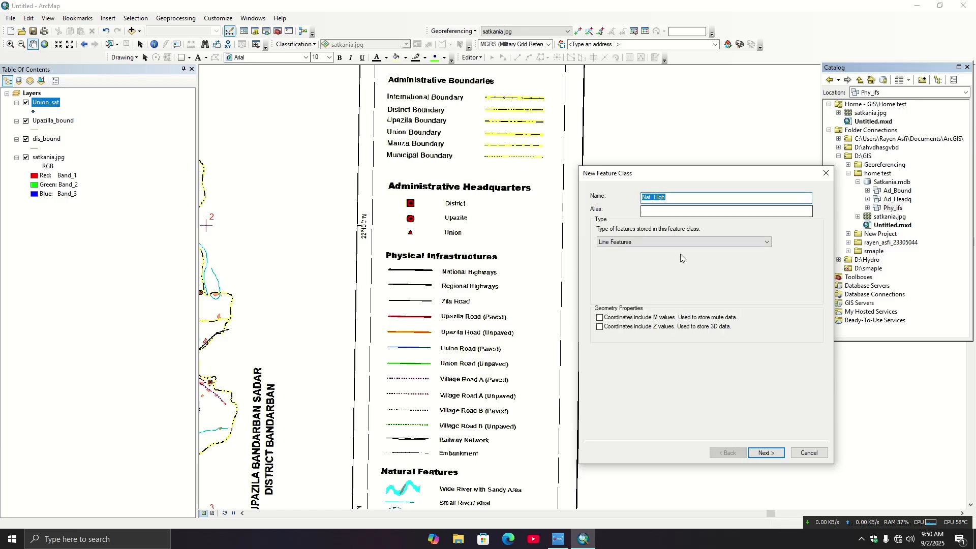
{"action": "left_click", "coordinate": [763, 454]}
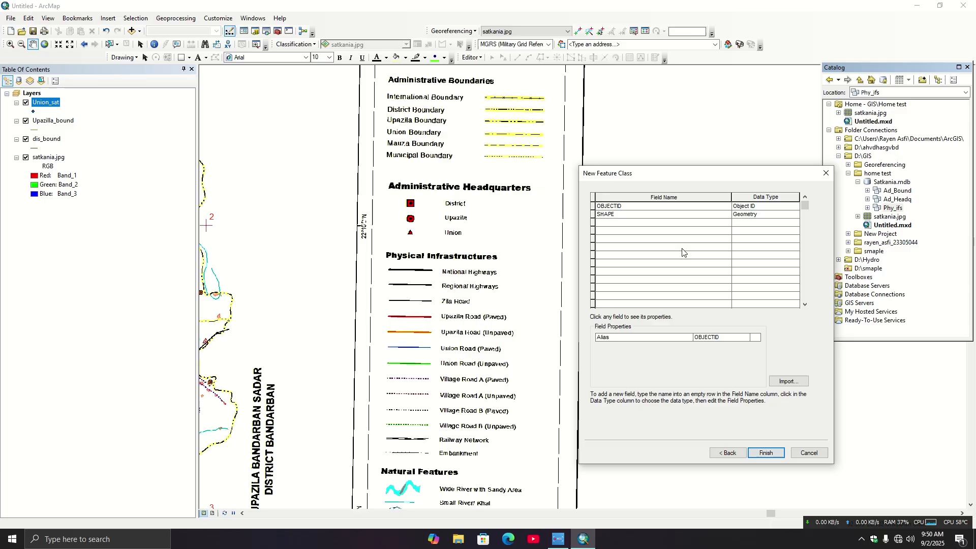
{"action": "left_click", "coordinate": [767, 450]}
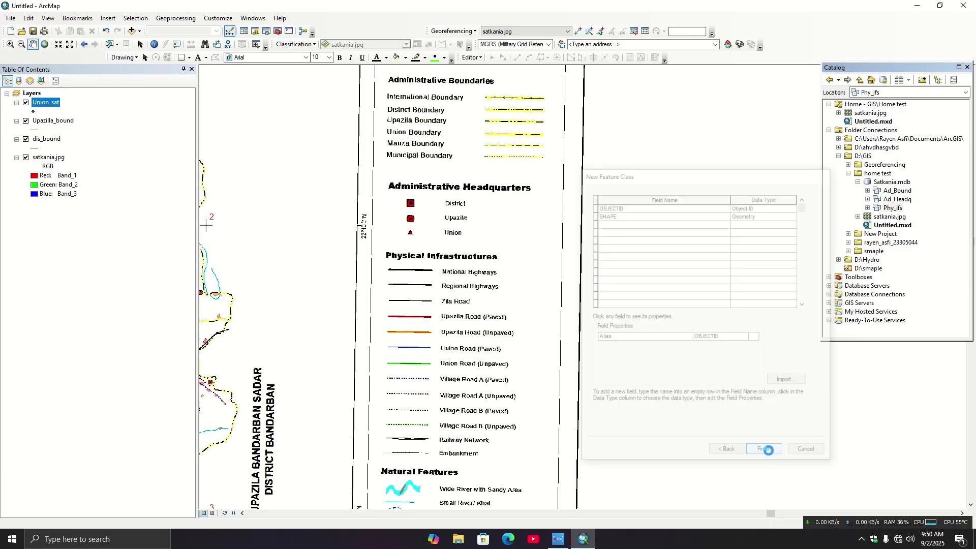
- Create a line feature class named Upa_road in the Phy_ifs feature dataset with the default fields
{"action": "right_click", "coordinate": [890, 209]}
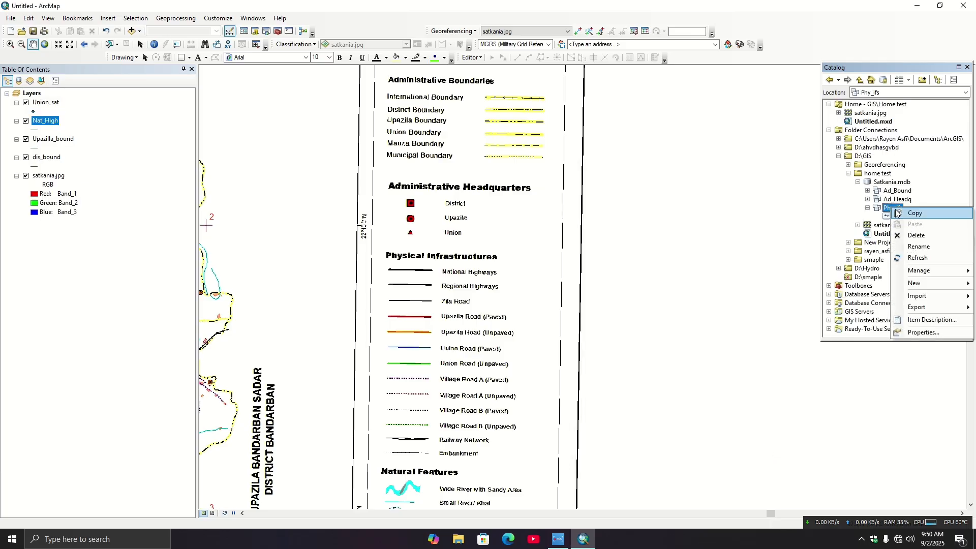
{"action": "mouse_move", "coordinate": [919, 287]}
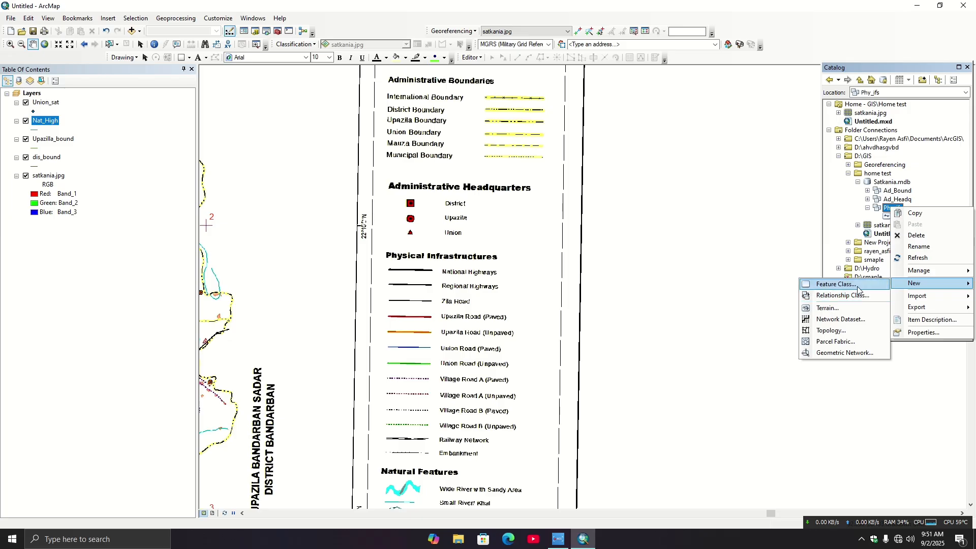
{"action": "left_click", "coordinate": [859, 287]}
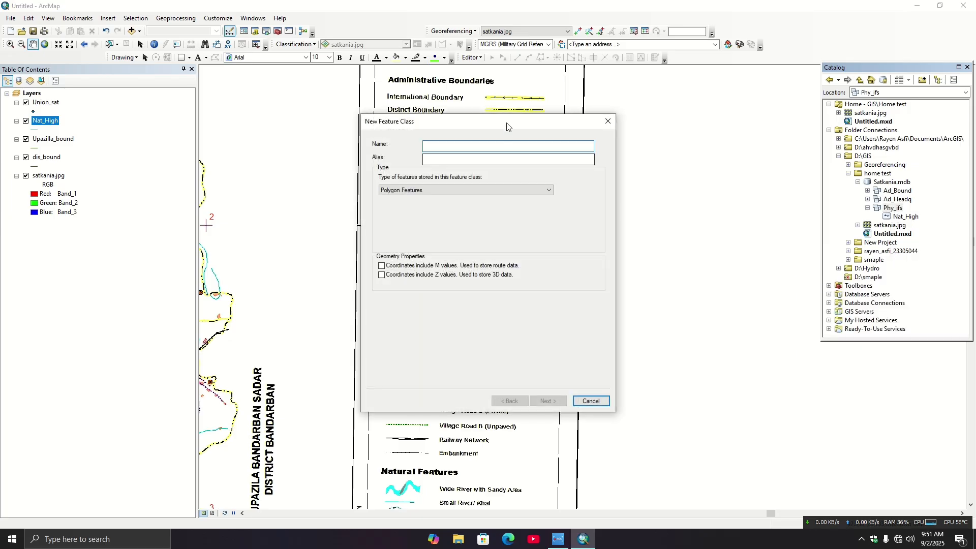
{"action": "left_click_drag", "start_coordinate": [508, 124], "coordinate": [796, 195]}
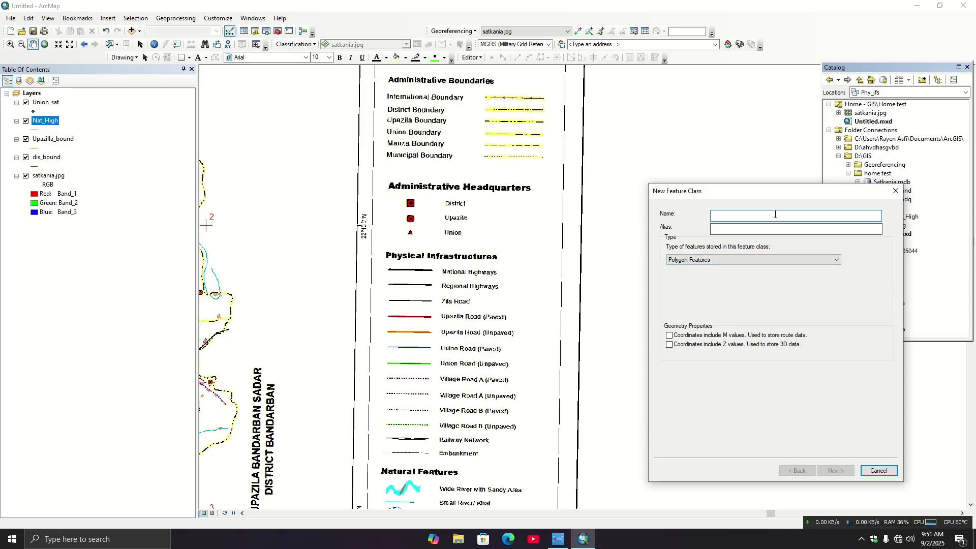
{"action": "type", "text": "Uo"}
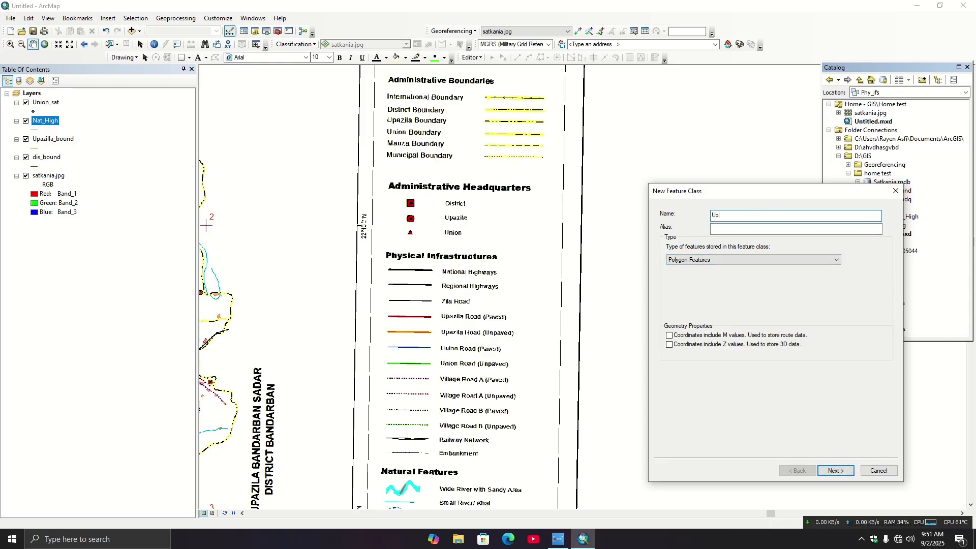
{"action": "key", "text": "BackSpace"}
{"action": "left_click", "coordinate": [798, 260]}
{"action": "left_click", "coordinate": [833, 278]}
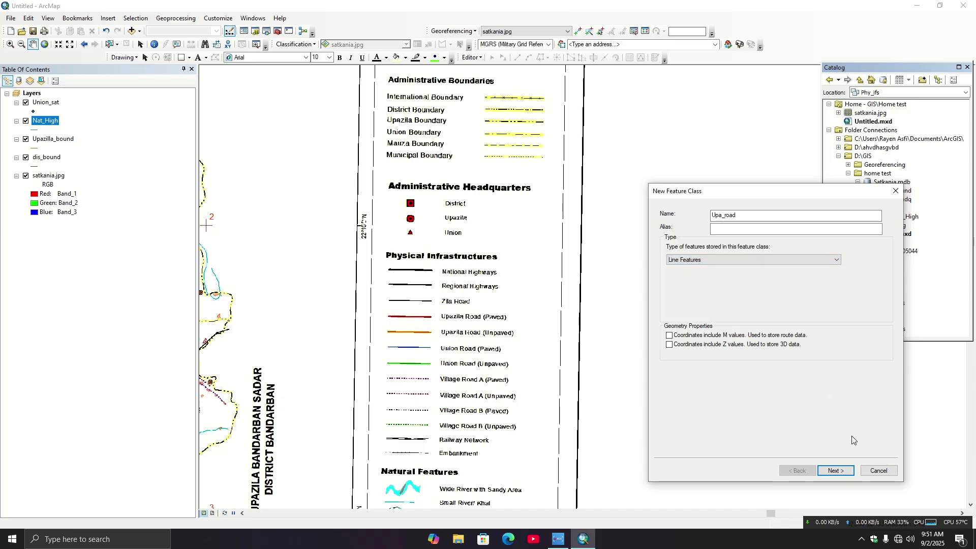
{"action": "left_click", "coordinate": [835, 470]}
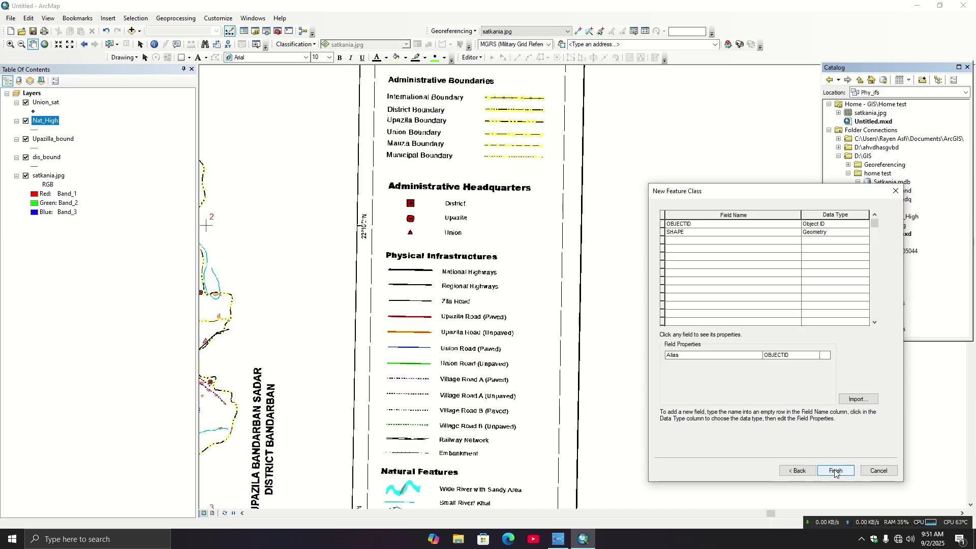
{"action": "left_click", "coordinate": [835, 471]}
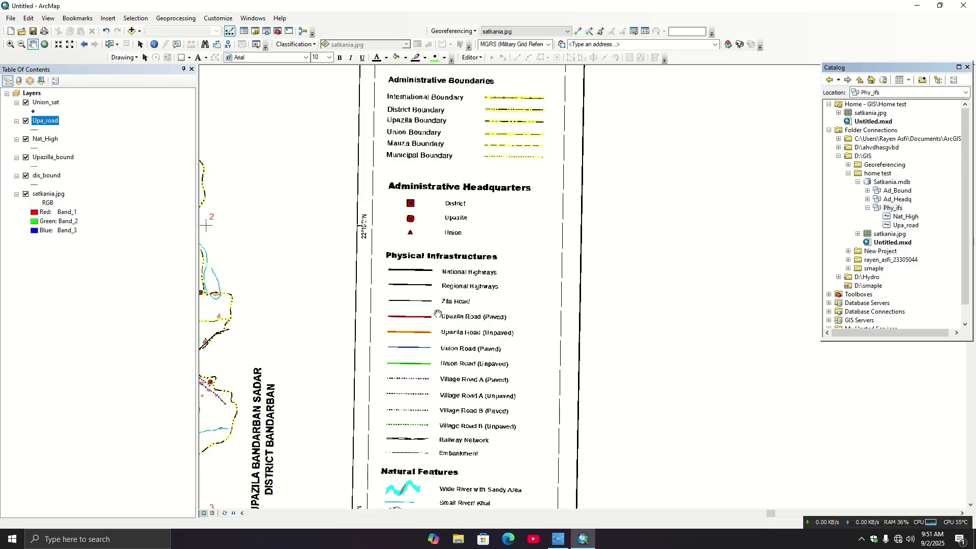
- Start a new feature dataset in the Satkania.mdb geodatabase and name it So_eco_ifs for the socio-economic infrastructures
{"action": "left_click_drag", "start_coordinate": [442, 349], "coordinate": [451, 323]}
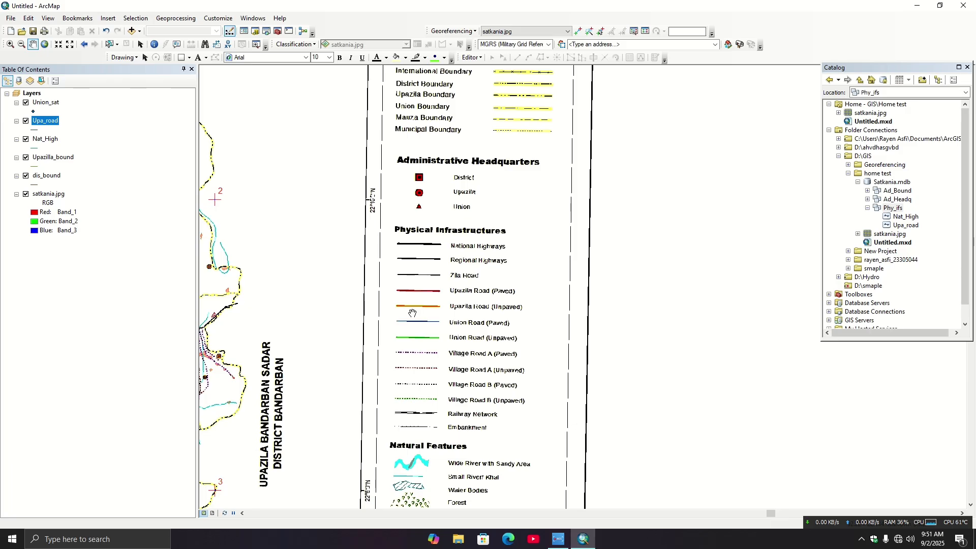
{"action": "left_click_drag", "start_coordinate": [411, 312], "coordinate": [547, 327]}
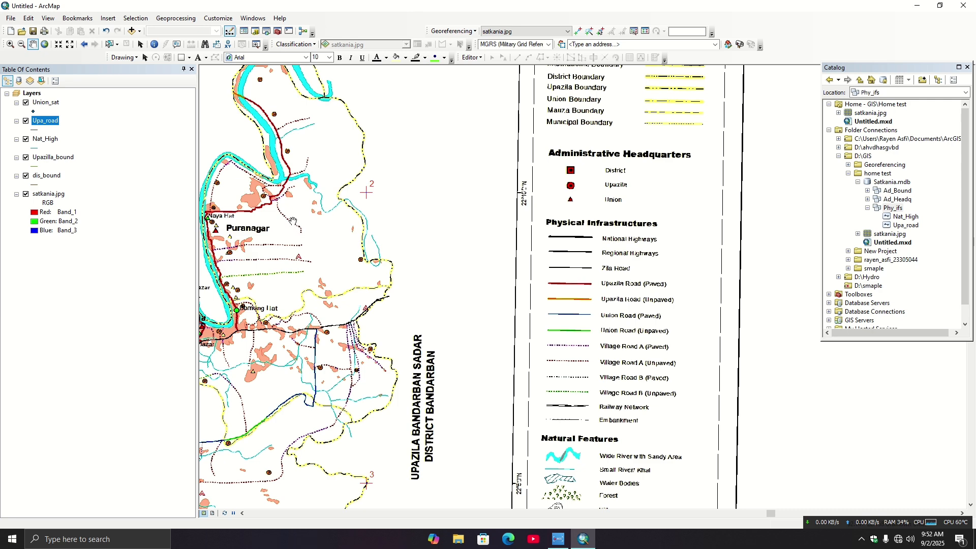
{"action": "left_click_drag", "start_coordinate": [288, 282], "coordinate": [331, 202]}
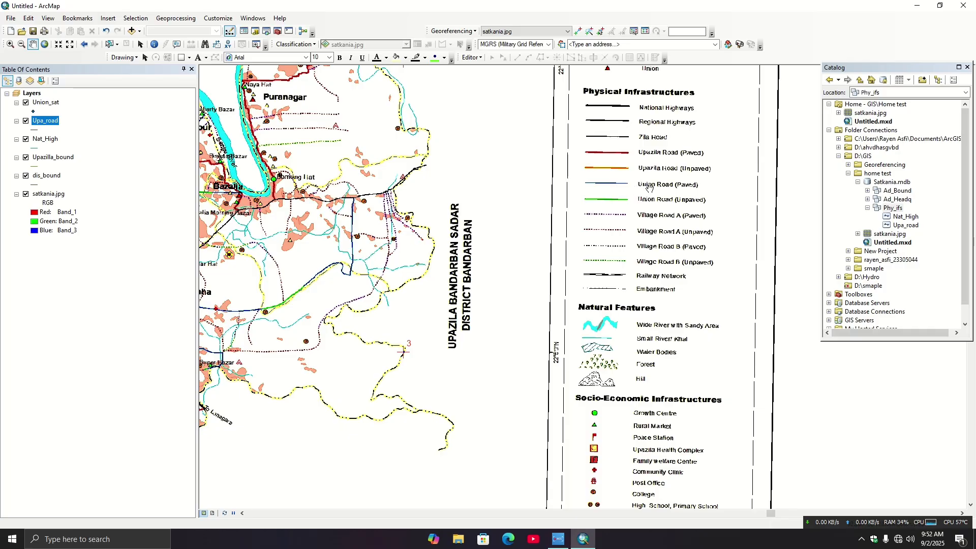
{"action": "left_click_drag", "start_coordinate": [661, 193], "coordinate": [644, 217]}
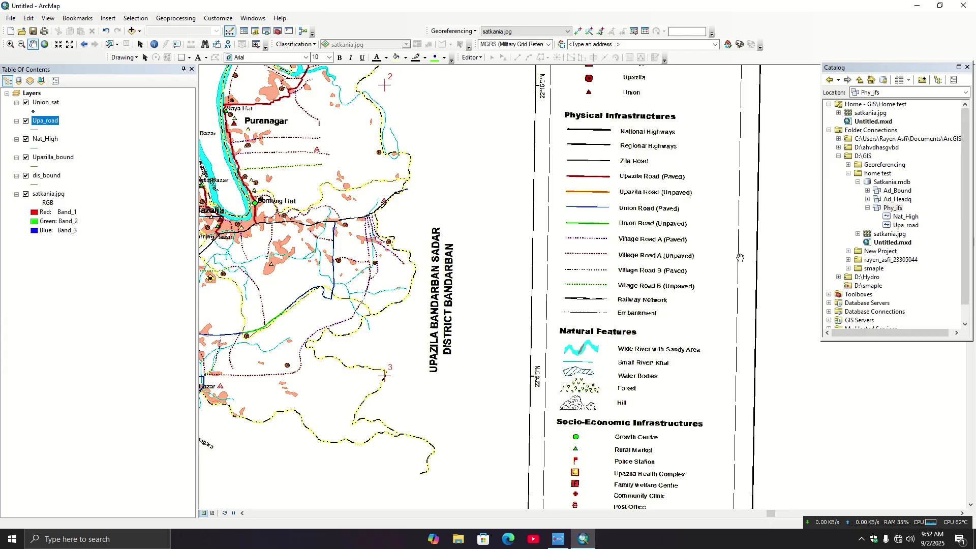
{"action": "left_click_drag", "start_coordinate": [376, 276], "coordinate": [330, 305]}
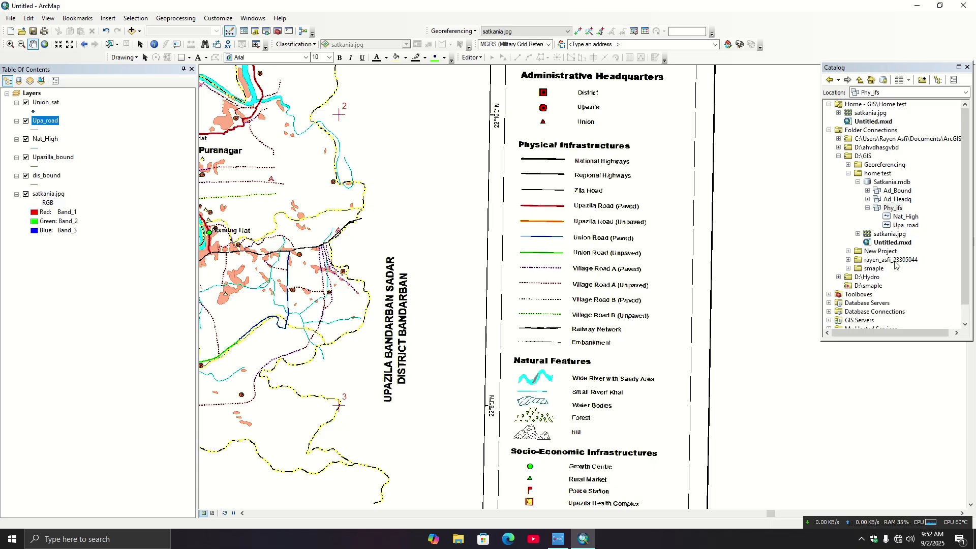
{"action": "left_click_drag", "start_coordinate": [582, 392], "coordinate": [558, 249]}
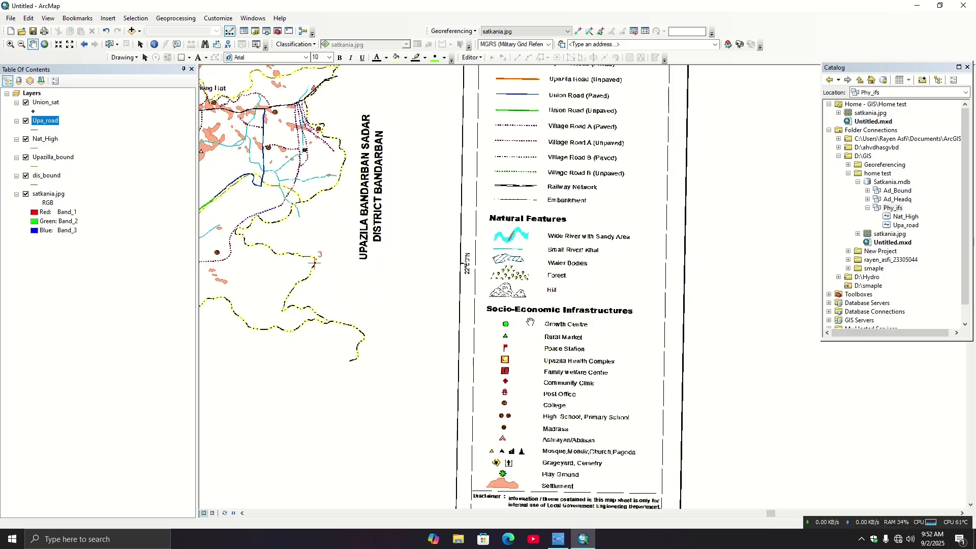
{"action": "left_click", "coordinate": [888, 181]}
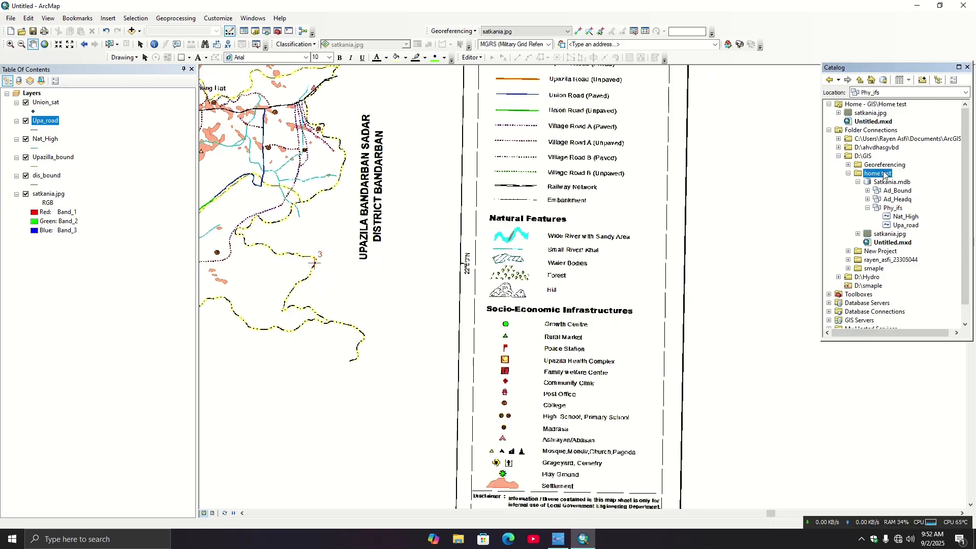
{"action": "right_click", "coordinate": [871, 181]}
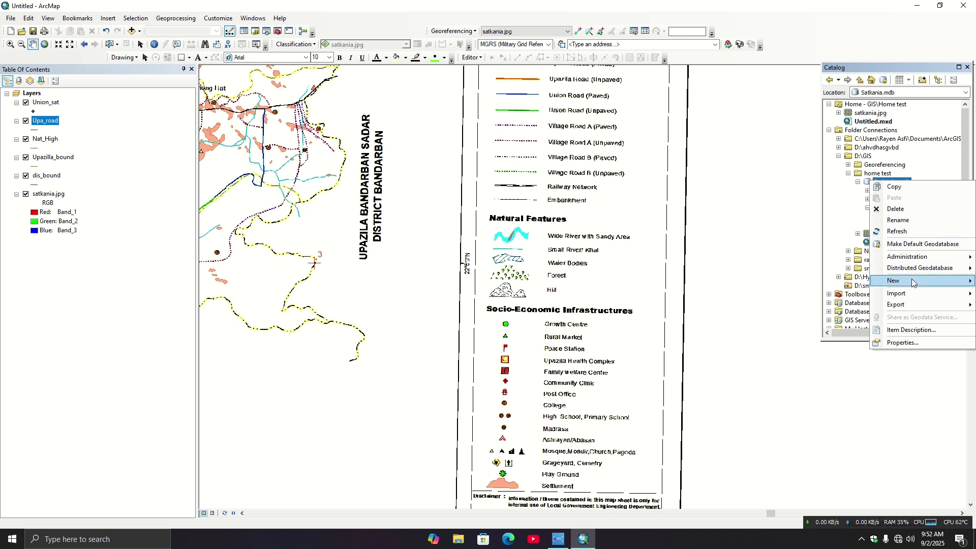
{"action": "mouse_move", "coordinate": [911, 279]}
{"action": "left_click", "coordinate": [835, 282]}
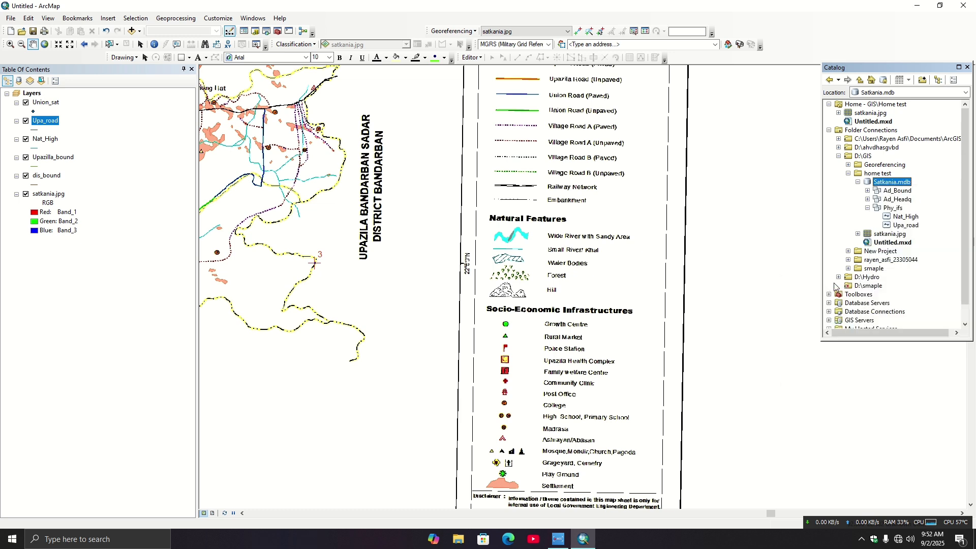
{"action": "left_click_drag", "start_coordinate": [513, 132], "coordinate": [333, 197]}
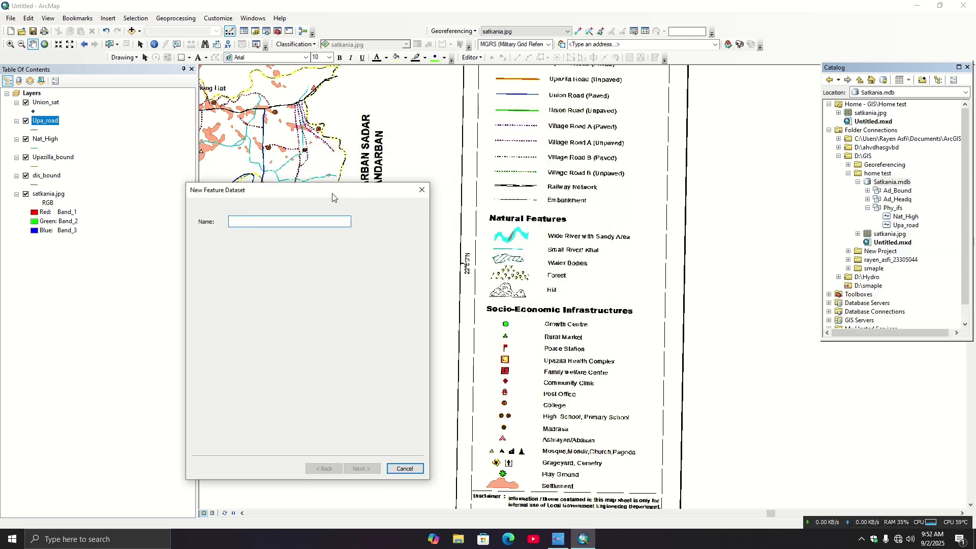
{"action": "type", "text": "So_eco_ifs"}
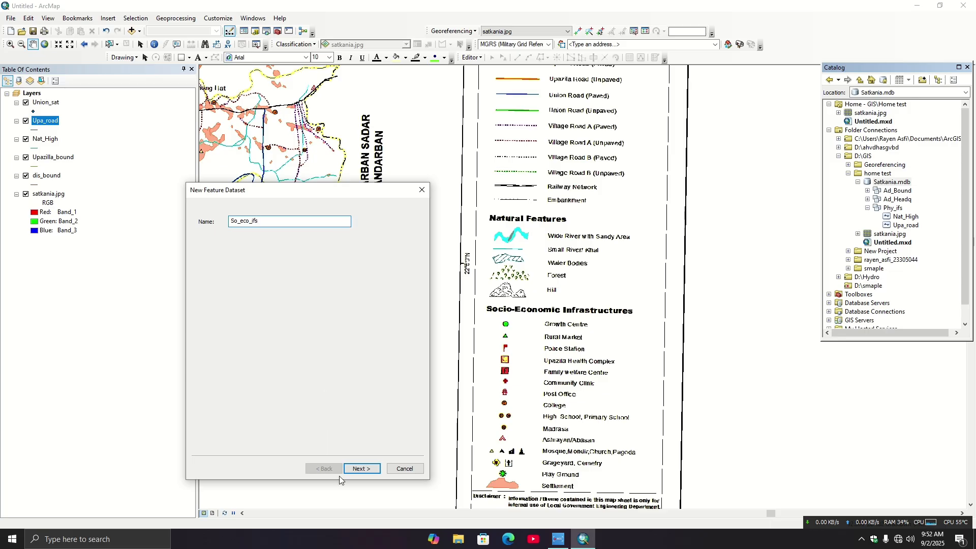
- Keep the WGS 1984 coordinate system for the So_eco_ifs feature dataset and create it with the default tolerances
{"action": "left_click", "coordinate": [361, 468]}
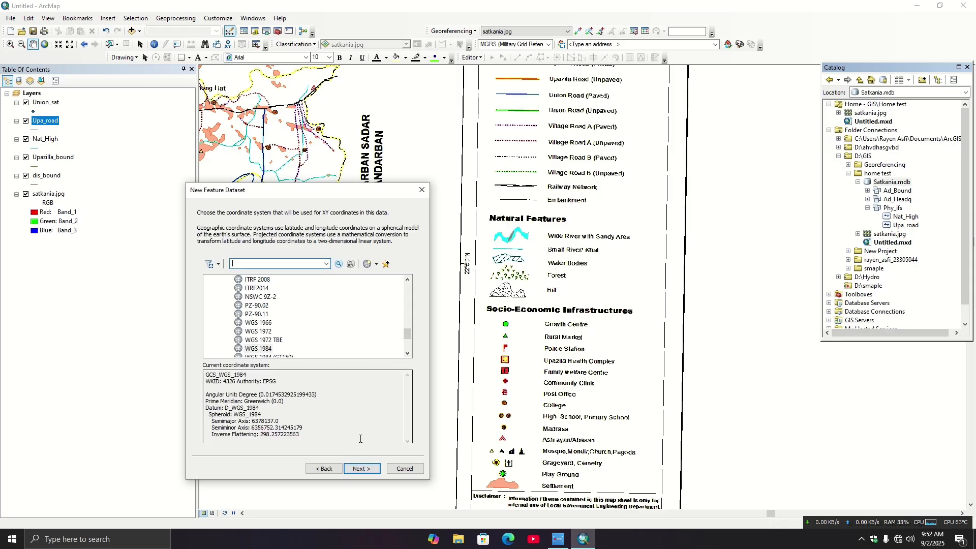
{"action": "left_click", "coordinate": [366, 470]}
{"action": "left_click", "coordinate": [362, 469]}
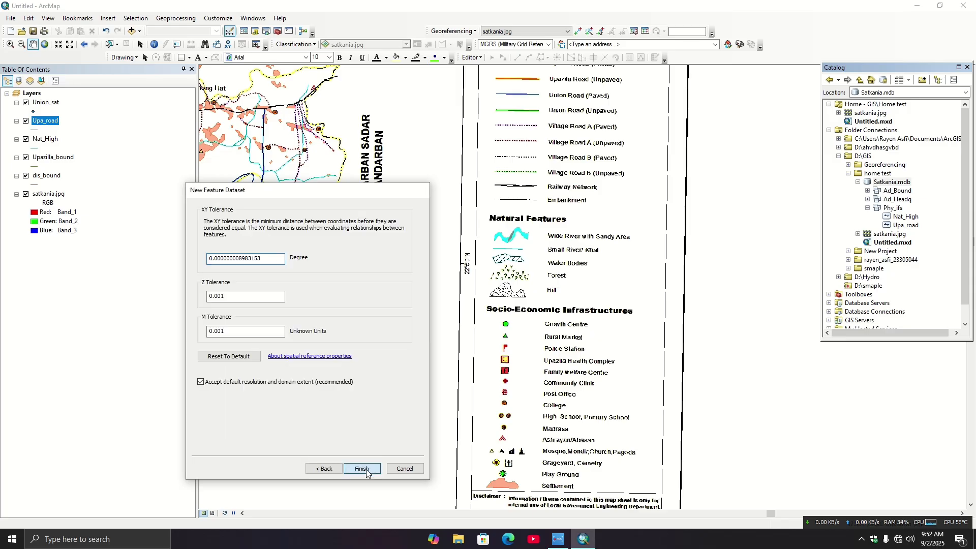
{"action": "left_click", "coordinate": [362, 469]}
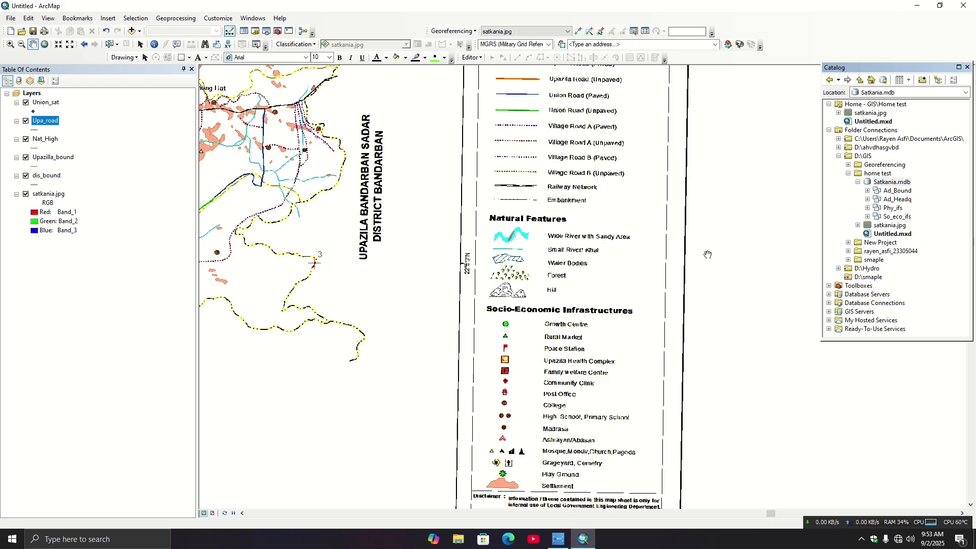
- Create a point feature class named Police_sta in the So_eco_ifs feature dataset with the default fields
{"action": "right_click", "coordinate": [894, 217]}
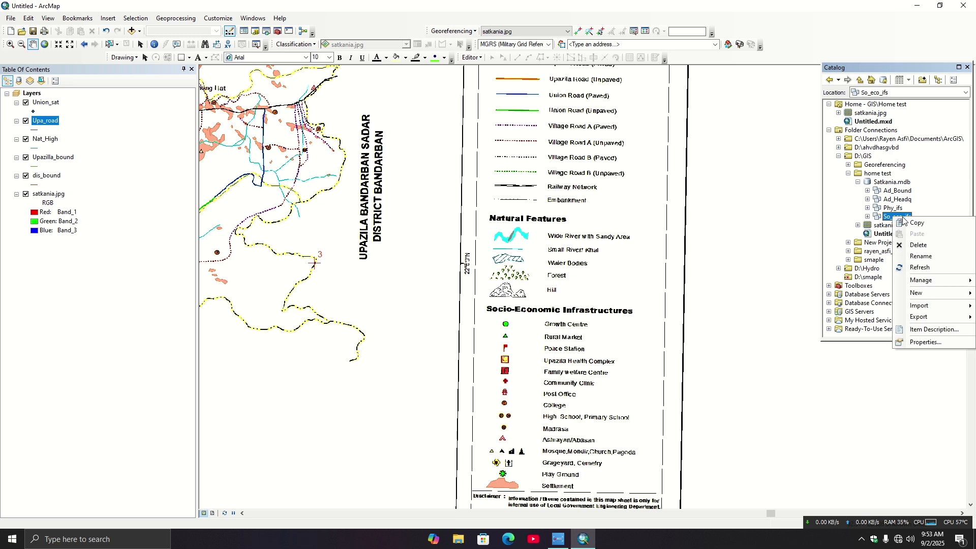
{"action": "mouse_move", "coordinate": [922, 293]}
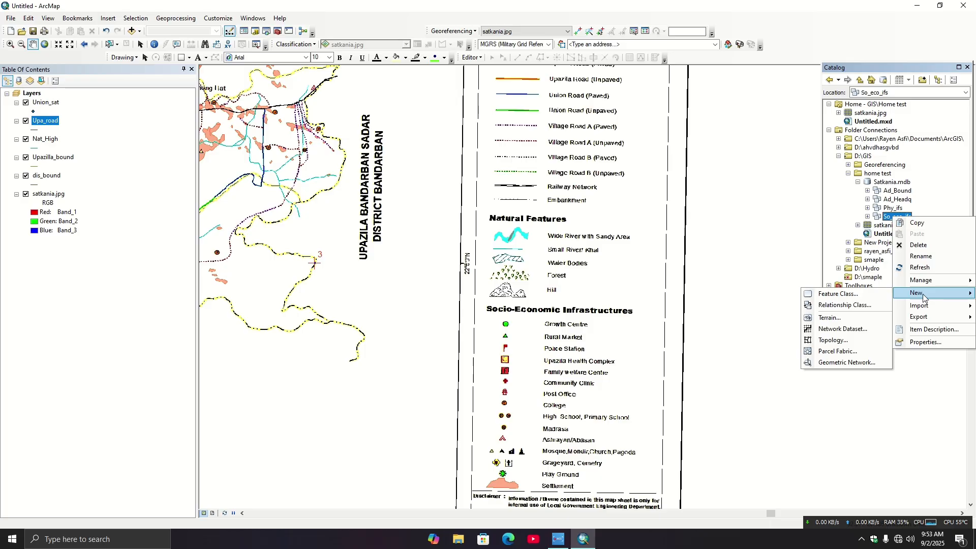
{"action": "left_click", "coordinate": [852, 294]}
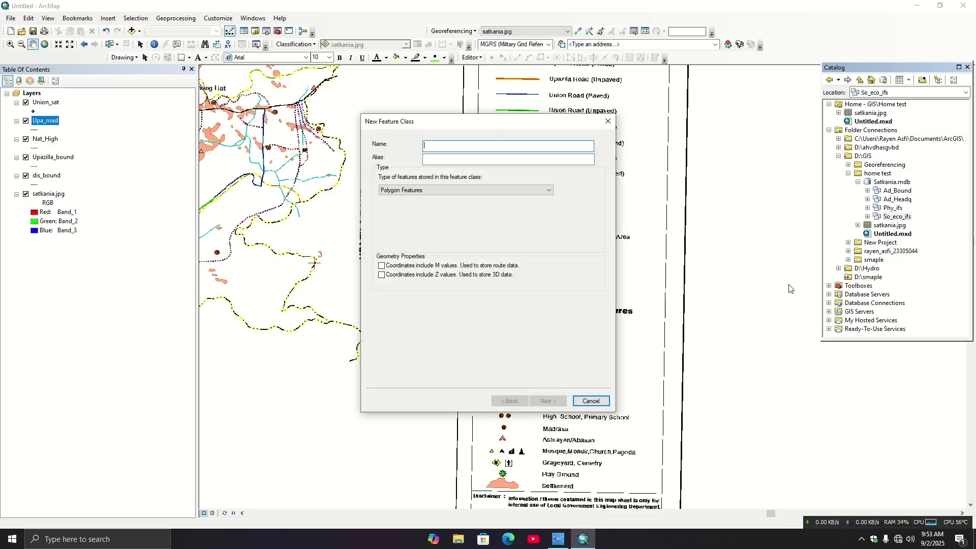
{"action": "left_click_drag", "start_coordinate": [453, 120], "coordinate": [285, 192]}
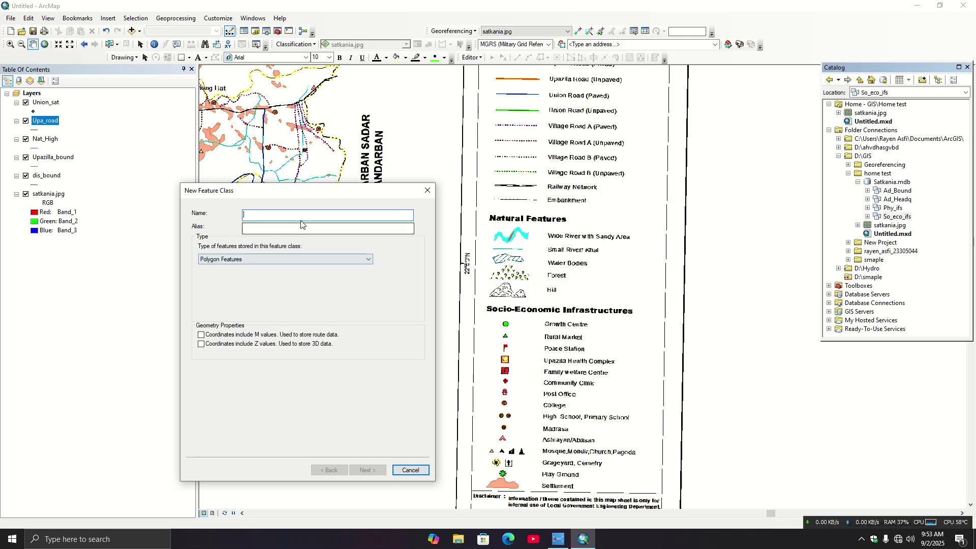
{"action": "type", "text": "Police_sta"}
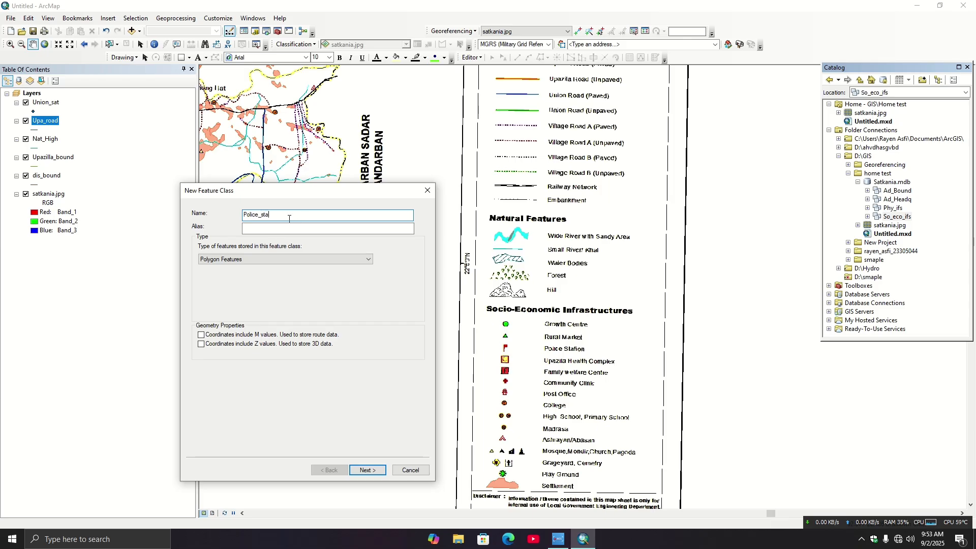
{"action": "left_click", "coordinate": [278, 259]}
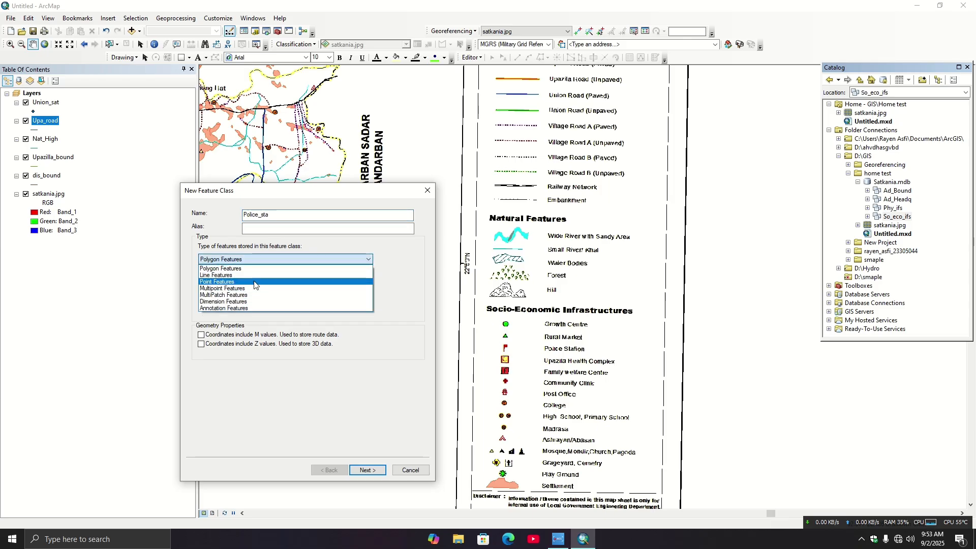
{"action": "left_click", "coordinate": [239, 283]}
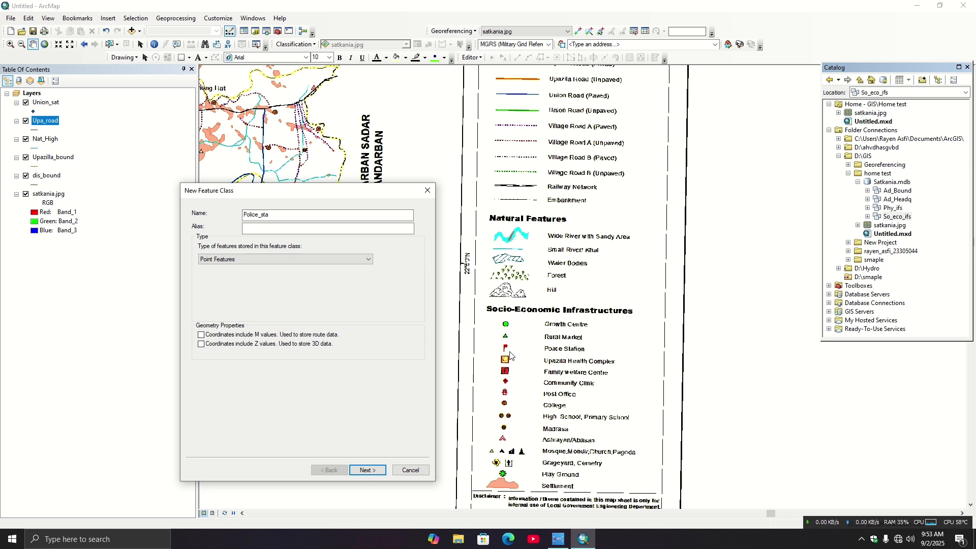
{"action": "left_click", "coordinate": [367, 470]}
{"action": "left_click", "coordinate": [370, 468]}
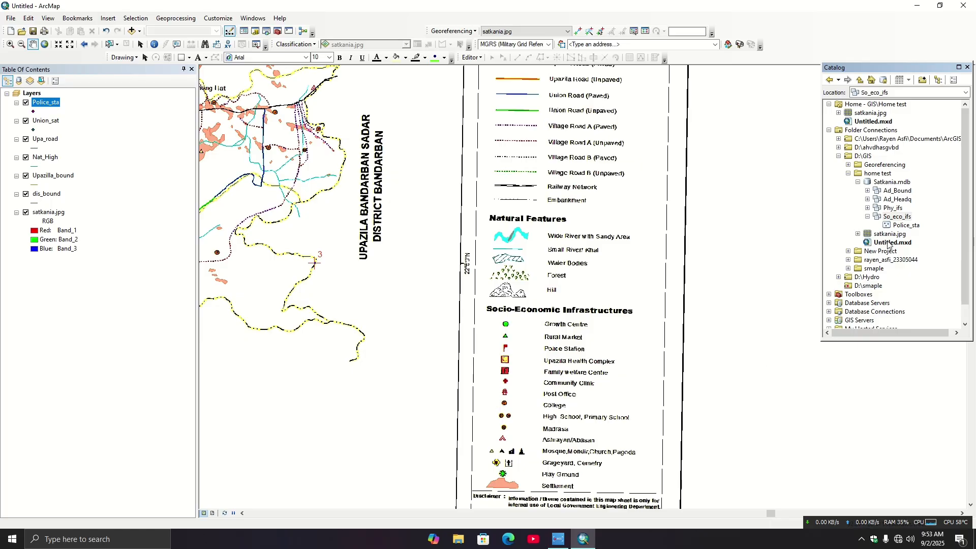
- Create a point feature class named Coll in the So_eco_ifs feature dataset with the default fields
{"action": "right_click", "coordinate": [896, 218]}
{"action": "mouse_move", "coordinate": [917, 292]}
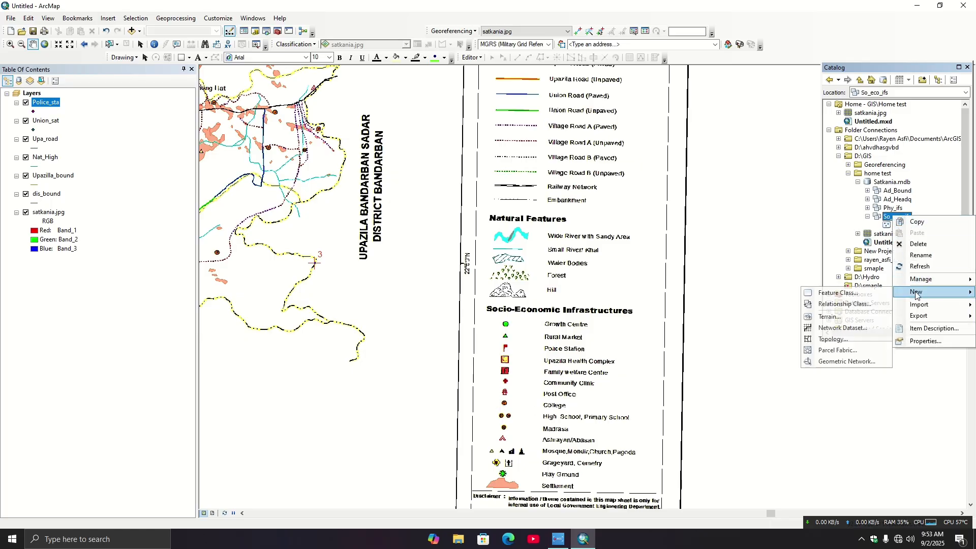
{"action": "left_click", "coordinate": [838, 293]}
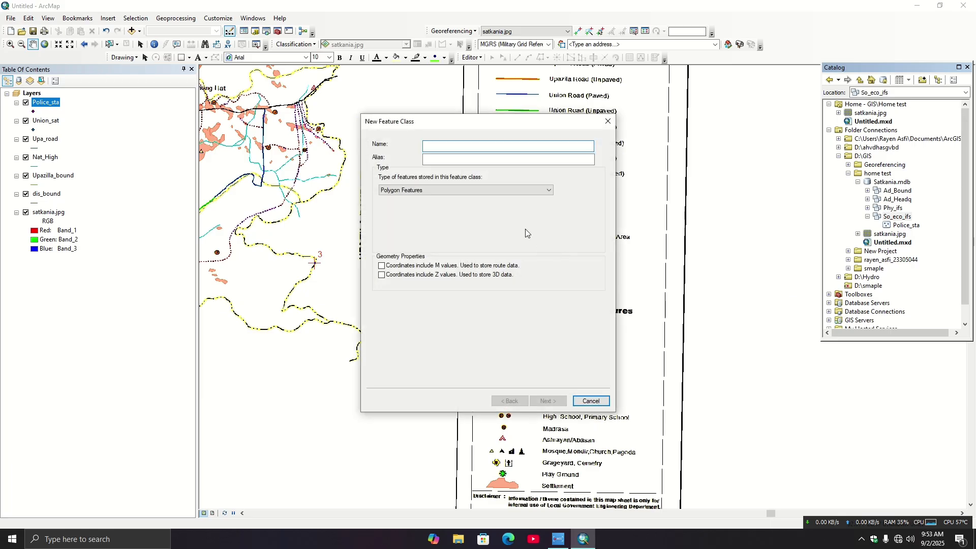
{"action": "type", "text": "C"}
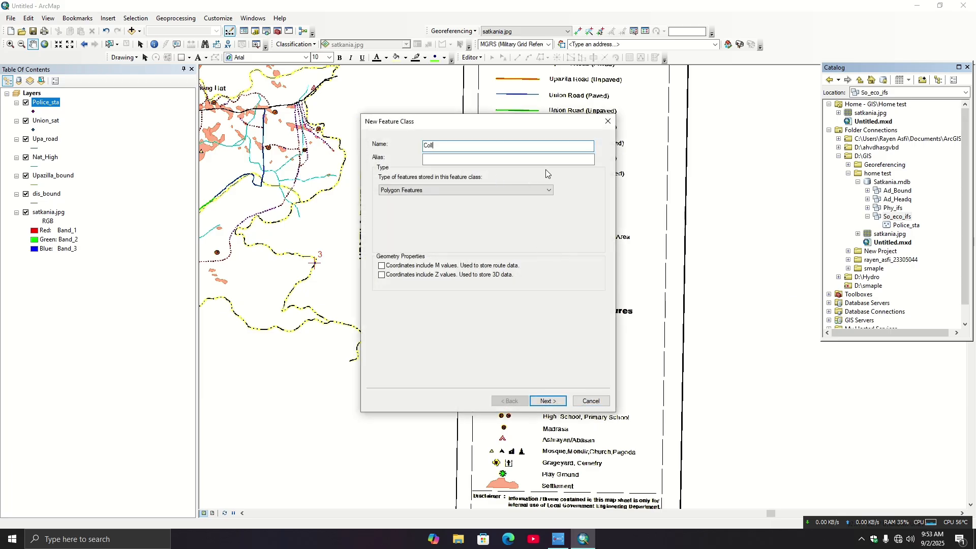
{"action": "type", "text": "oll"}
{"action": "left_click", "coordinate": [549, 190]}
{"action": "left_click", "coordinate": [433, 212]}
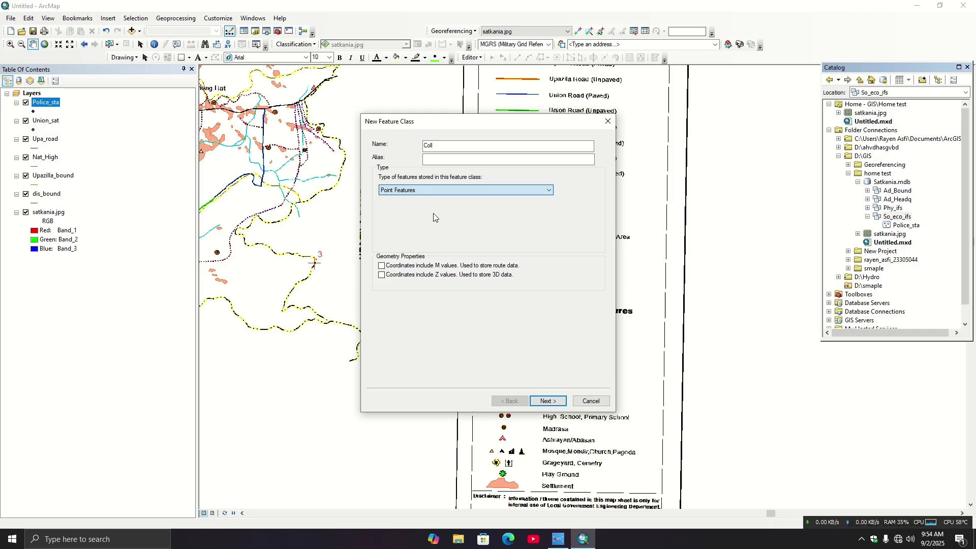
{"action": "left_click", "coordinate": [559, 404]}
{"action": "left_click", "coordinate": [548, 401]}
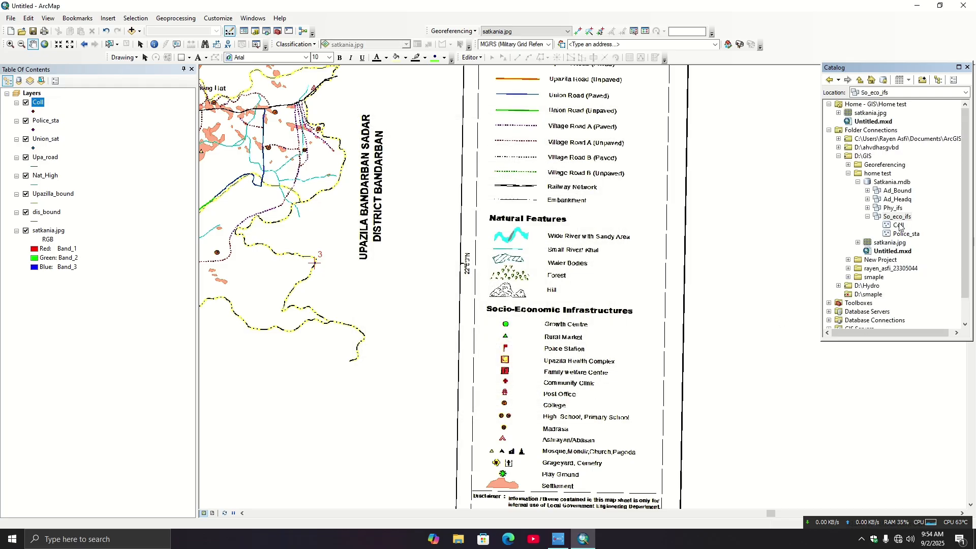
- Examine the legend's feature categories and the eastern part of the map
{"action": "left_click_drag", "start_coordinate": [544, 451], "coordinate": [538, 389]}
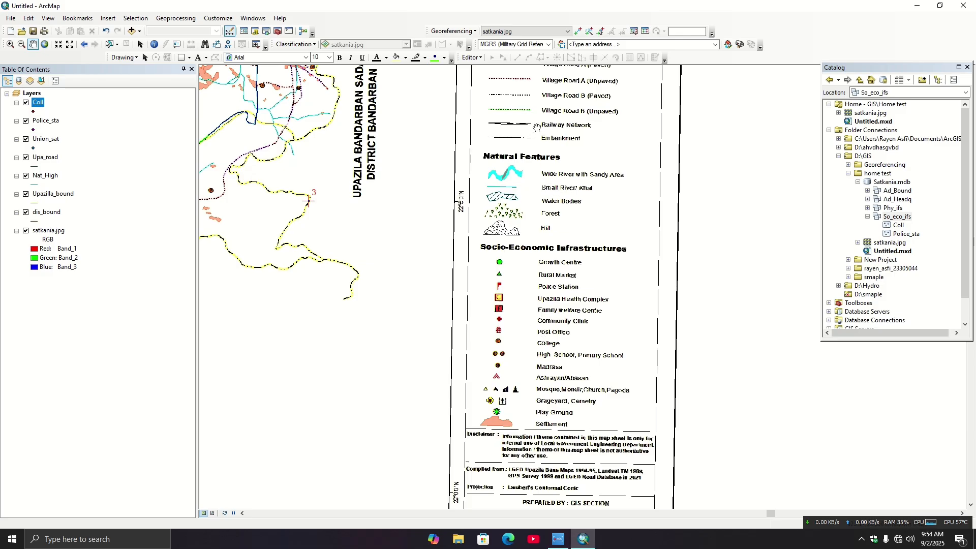
{"action": "left_click_drag", "start_coordinate": [523, 360], "coordinate": [545, 365]}
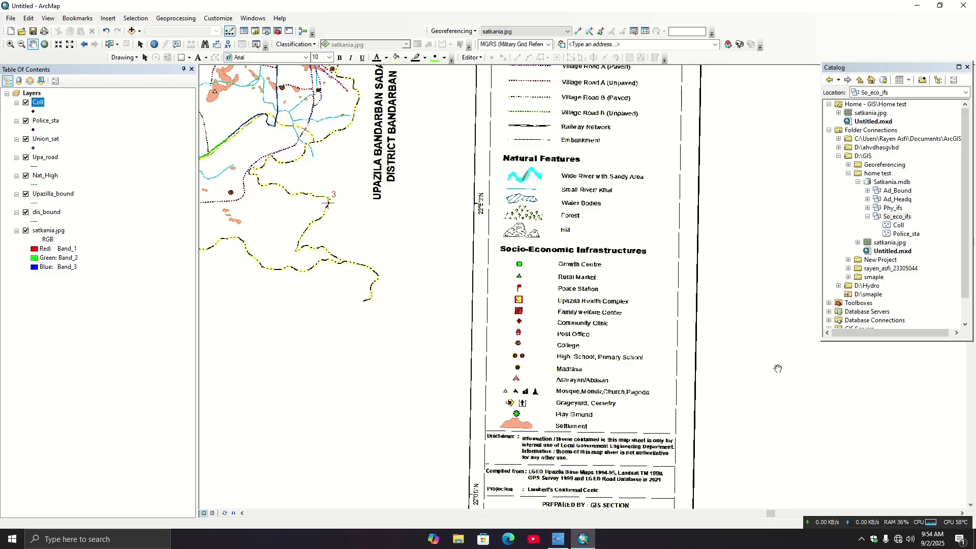
{"action": "left_click", "coordinate": [868, 217]}
{"action": "left_click_drag", "start_coordinate": [421, 249], "coordinate": [466, 370]}
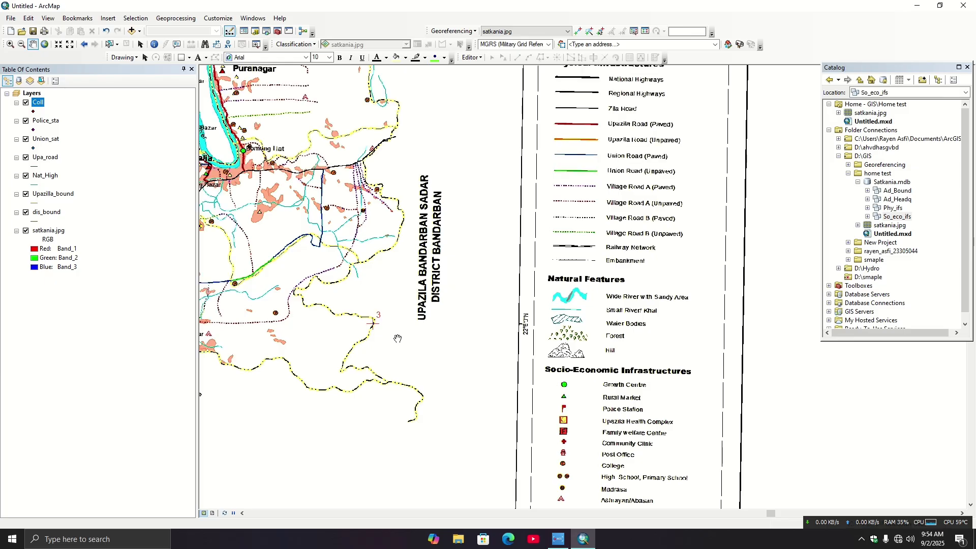
{"action": "scroll", "coordinate": [915, 209], "scroll_direction": "down", "scroll_amount": 1}
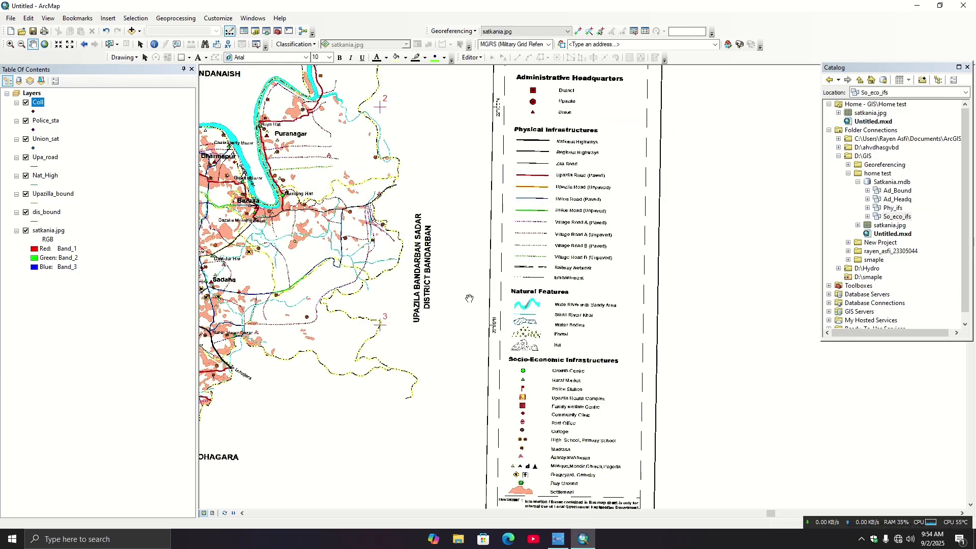
{"action": "left_click_drag", "start_coordinate": [356, 305], "coordinate": [386, 326]}
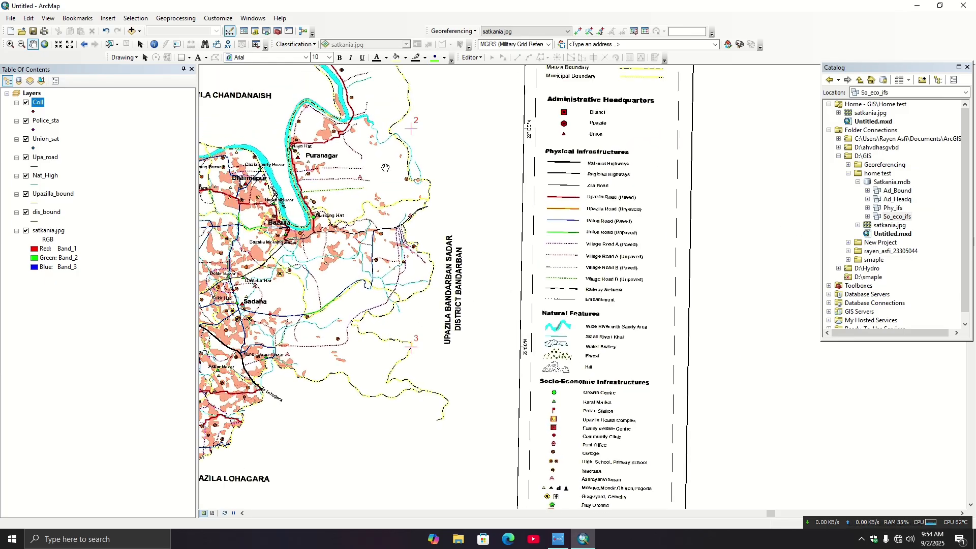
{"action": "left_click_drag", "start_coordinate": [394, 219], "coordinate": [408, 297]}
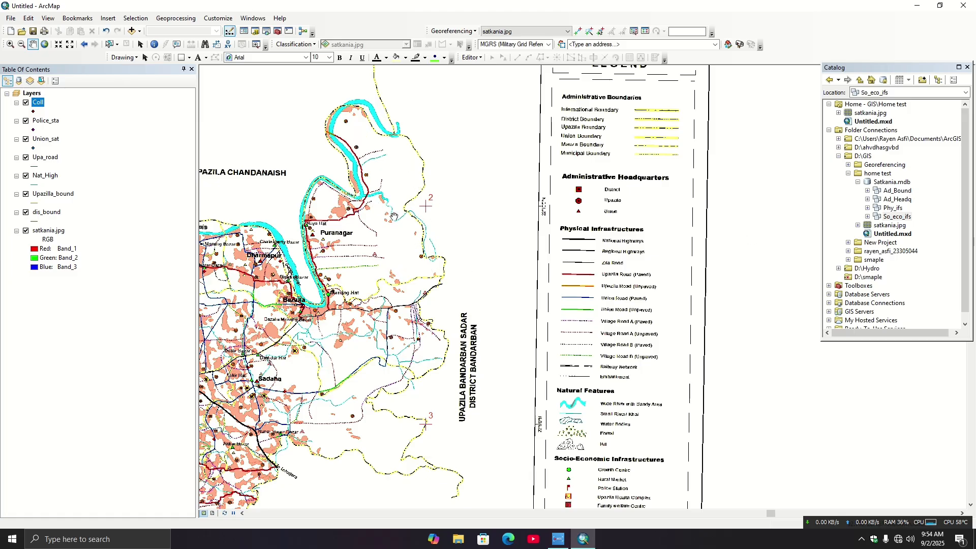
- Start an edit session and open the Create Features window, enlarged enough to list all the feature templates
{"action": "left_click", "coordinate": [472, 58]}
{"action": "left_click", "coordinate": [485, 70]}
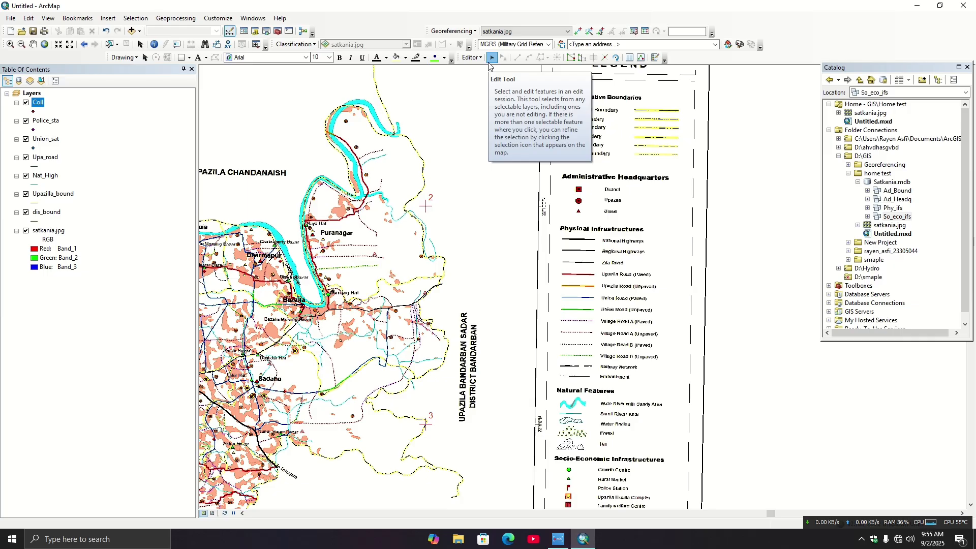
{"action": "left_click", "coordinate": [490, 60]}
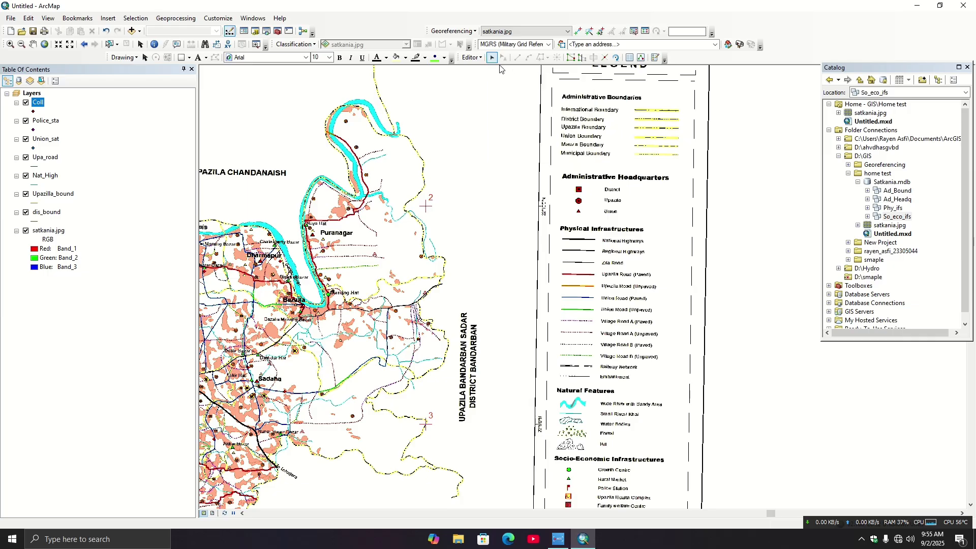
{"action": "left_click", "coordinate": [655, 58]}
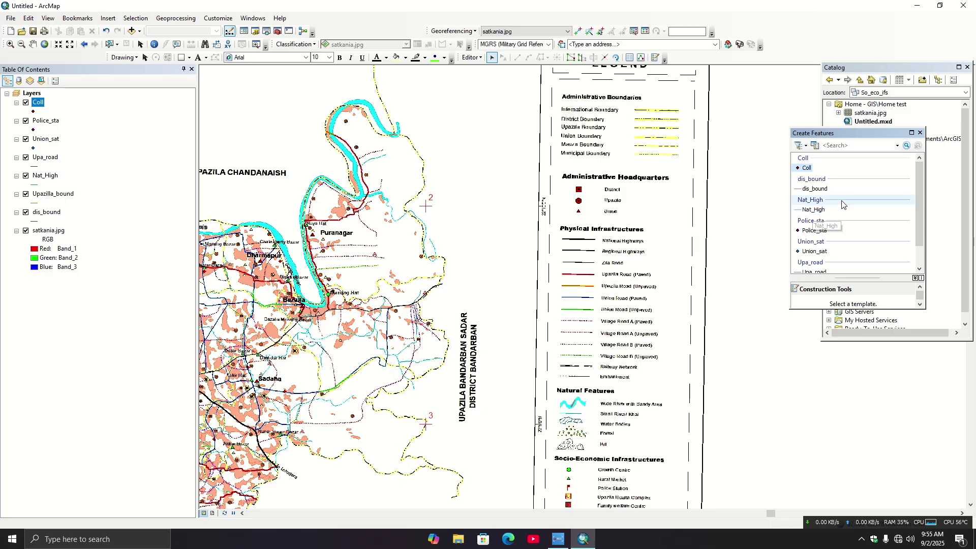
{"action": "scroll", "coordinate": [843, 201], "scroll_direction": "down", "scroll_amount": 2}
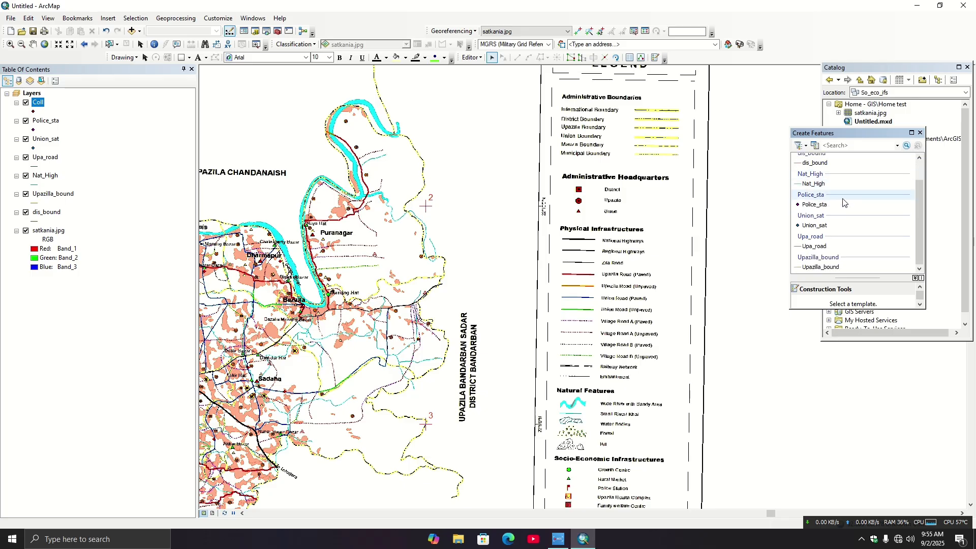
{"action": "left_click_drag", "start_coordinate": [786, 308], "coordinate": [781, 399]}
- Digitize part of the eastern district boundary as a dis_bound line about 0.059 long, running south from below grid mark 2, and finish the sketch
{"action": "left_click", "coordinate": [777, 294]}
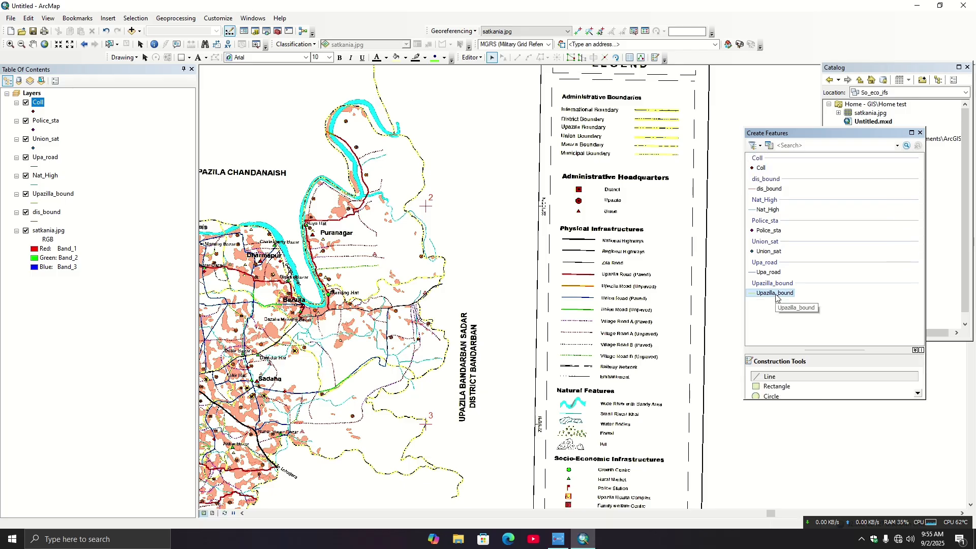
{"action": "left_click", "coordinate": [772, 189]}
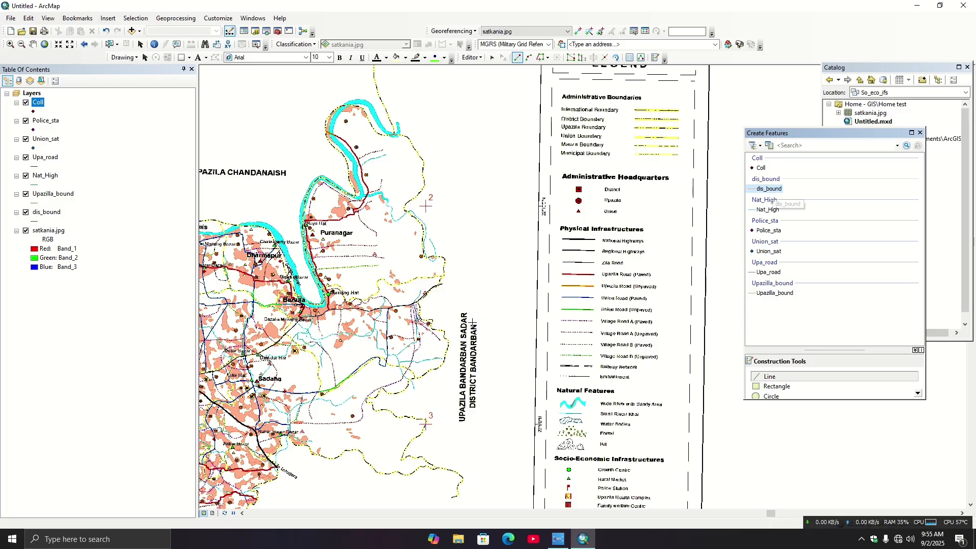
{"action": "right_click", "coordinate": [759, 190]}
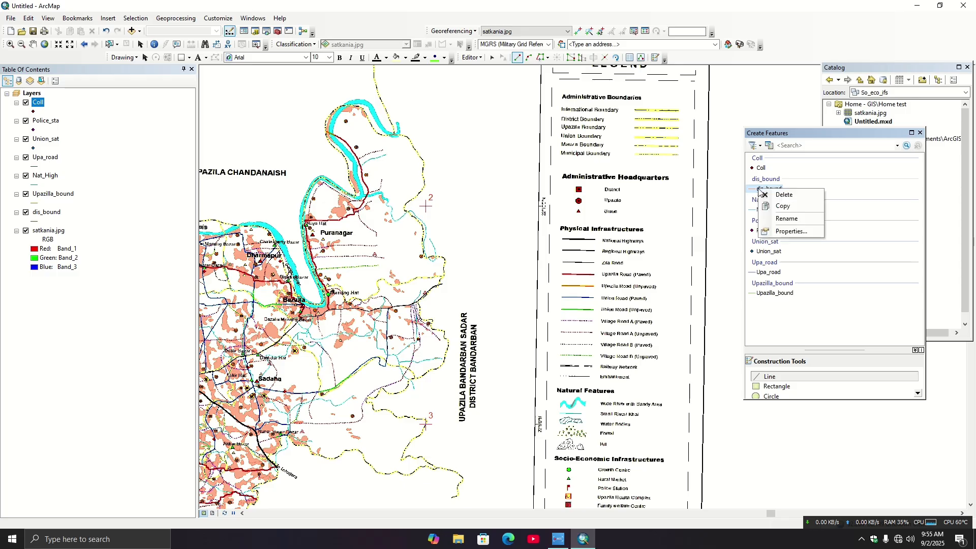
{"action": "left_click", "coordinate": [806, 134]}
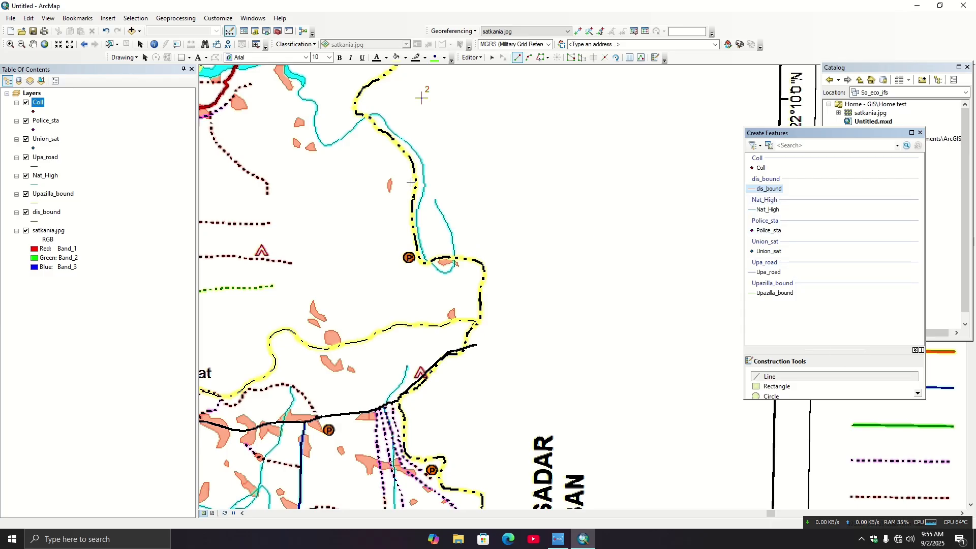
{"action": "left_click", "coordinate": [411, 161]}
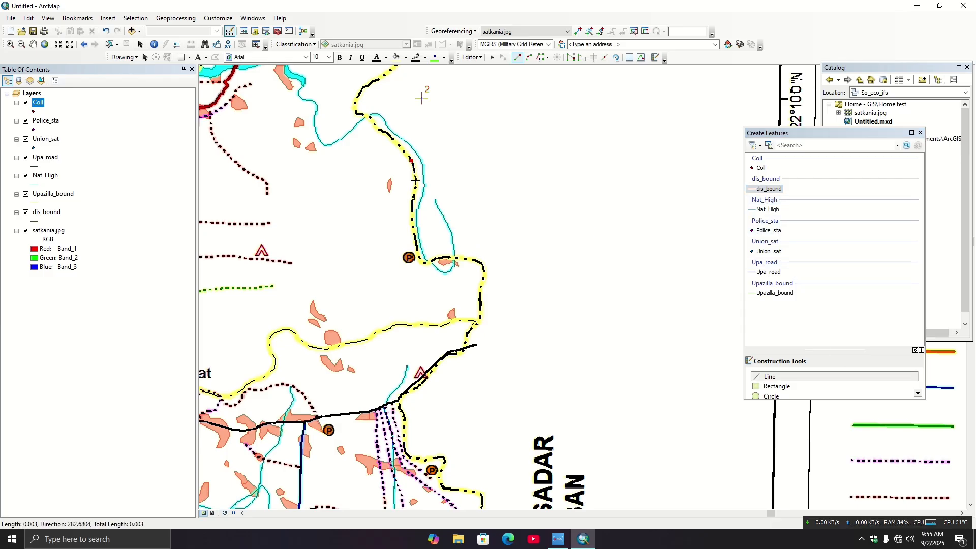
{"action": "left_click", "coordinate": [416, 181]}
{"action": "left_click", "coordinate": [413, 206]}
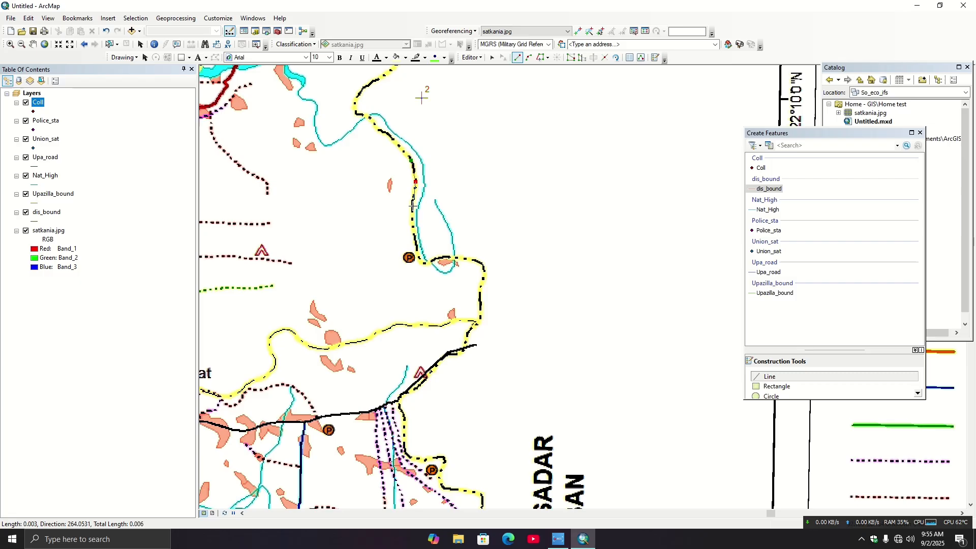
{"action": "left_click", "coordinate": [413, 235]}
{"action": "left_click", "coordinate": [421, 260]}
{"action": "left_click", "coordinate": [445, 258]}
{"action": "left_click", "coordinate": [478, 260]}
{"action": "left_click", "coordinate": [483, 268]}
{"action": "left_click", "coordinate": [481, 288]}
{"action": "left_click", "coordinate": [479, 316]}
{"action": "left_click", "coordinate": [472, 330]}
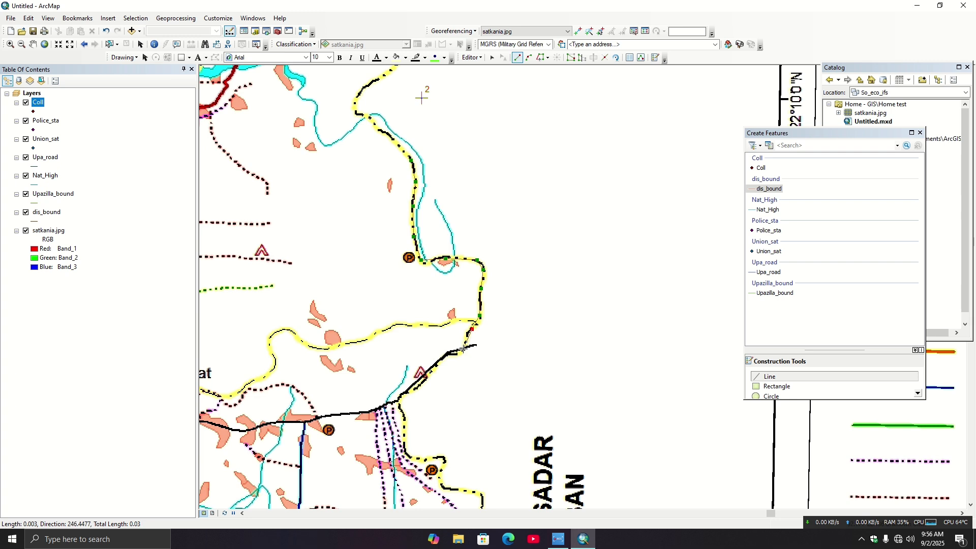
{"action": "left_click", "coordinate": [462, 349]}
{"action": "left_click", "coordinate": [436, 366]}
{"action": "left_click", "coordinate": [403, 395]}
{"action": "left_click", "coordinate": [399, 404]}
{"action": "left_click", "coordinate": [404, 419]}
{"action": "double_click", "coordinate": [404, 435]}
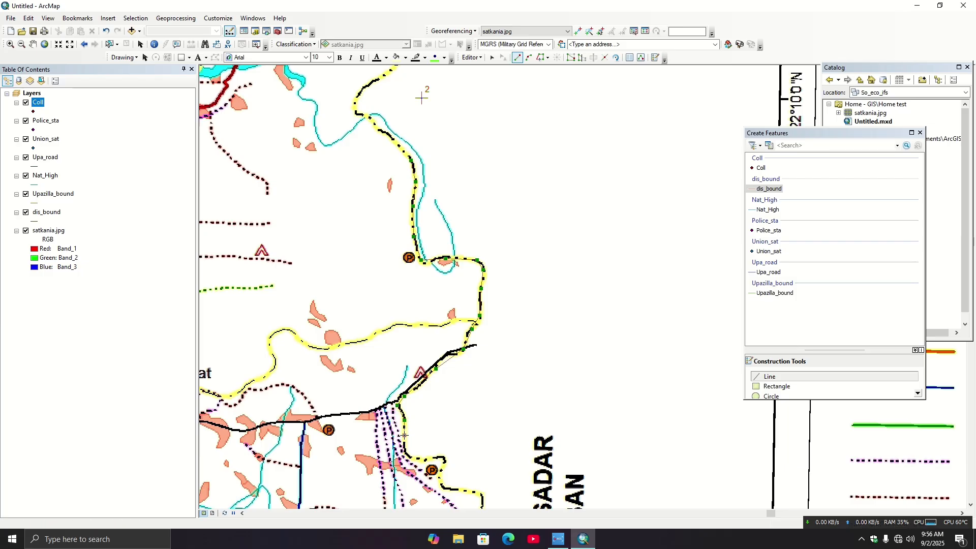
{"action": "left_click", "coordinate": [404, 436]}
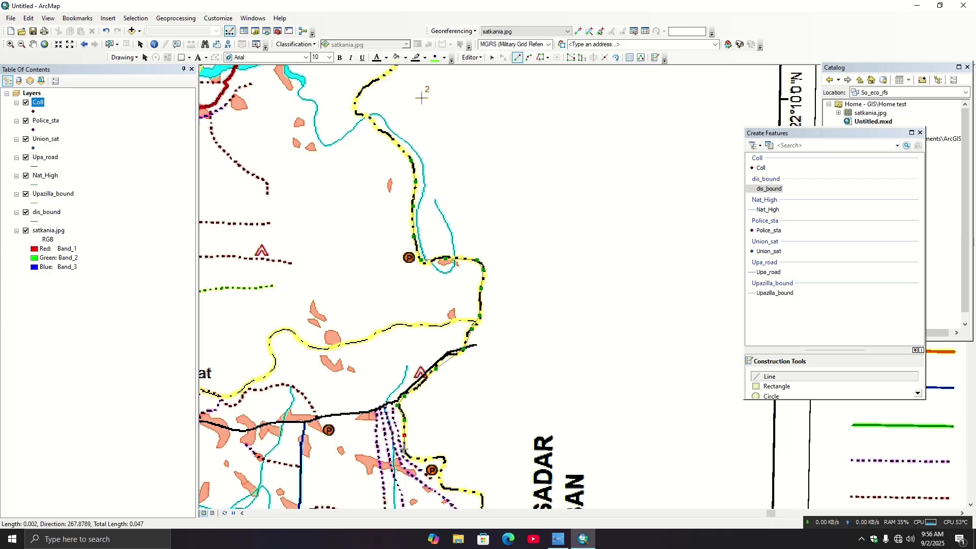
{"action": "left_click", "coordinate": [410, 457]}
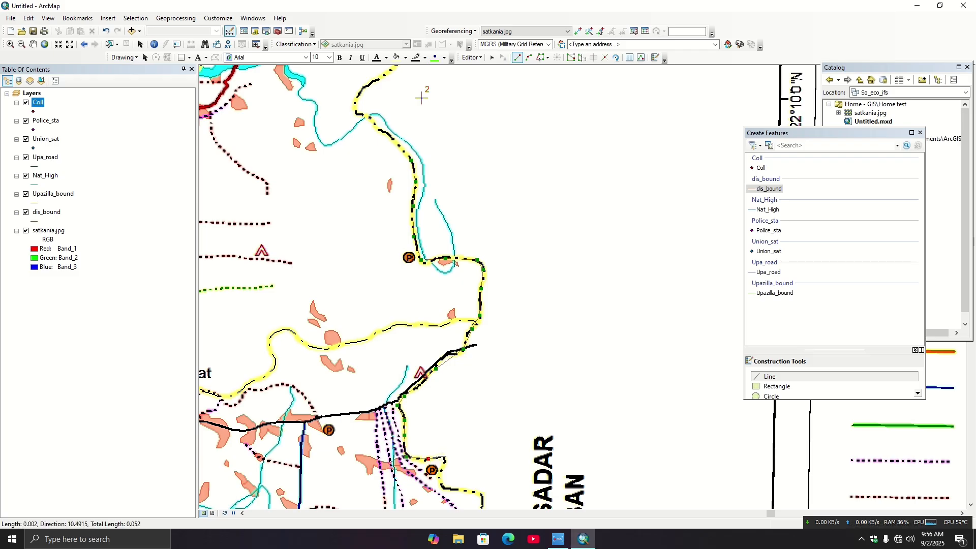
{"action": "left_click", "coordinate": [442, 457]}
{"action": "left_click", "coordinate": [440, 479]}
{"action": "left_click", "coordinate": [445, 487]}
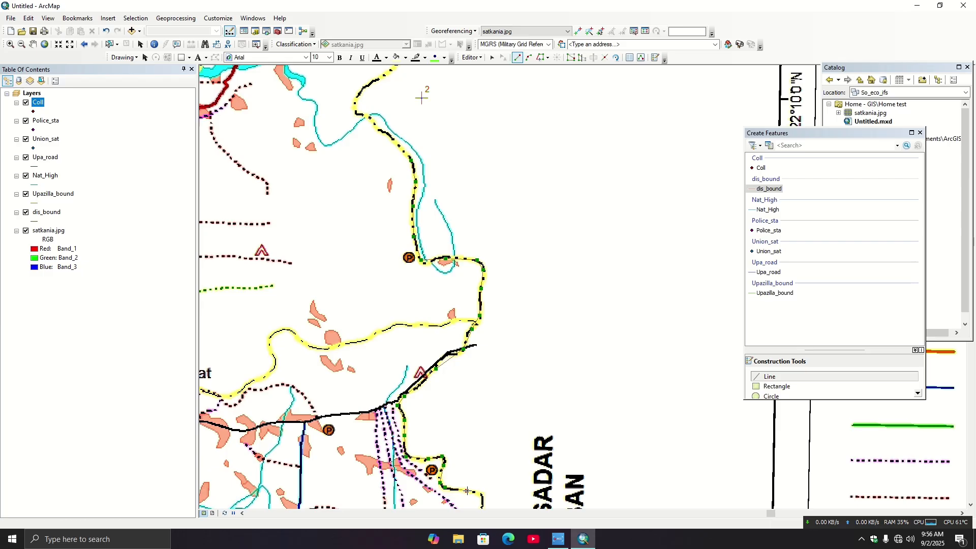
{"action": "left_click", "coordinate": [467, 490]}
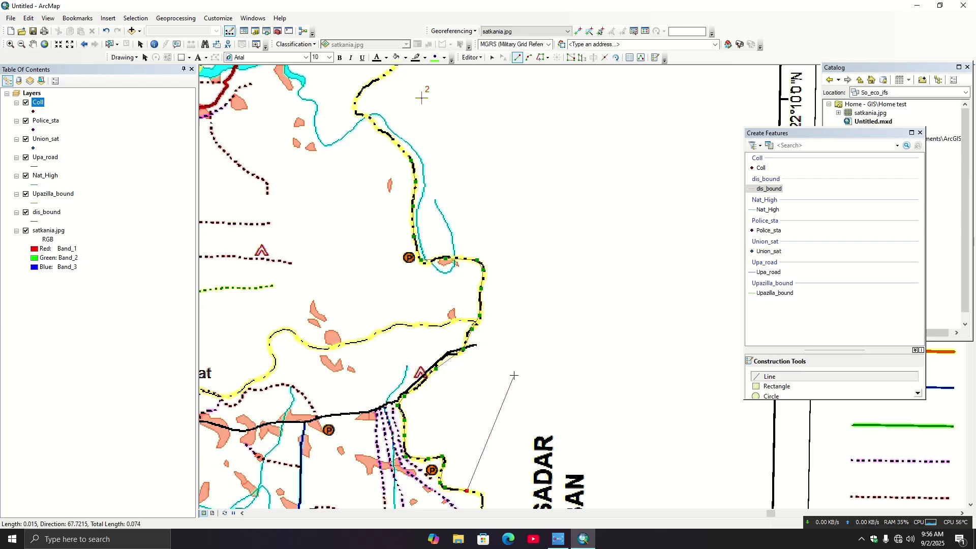
{"action": "right_click", "coordinate": [466, 491]}
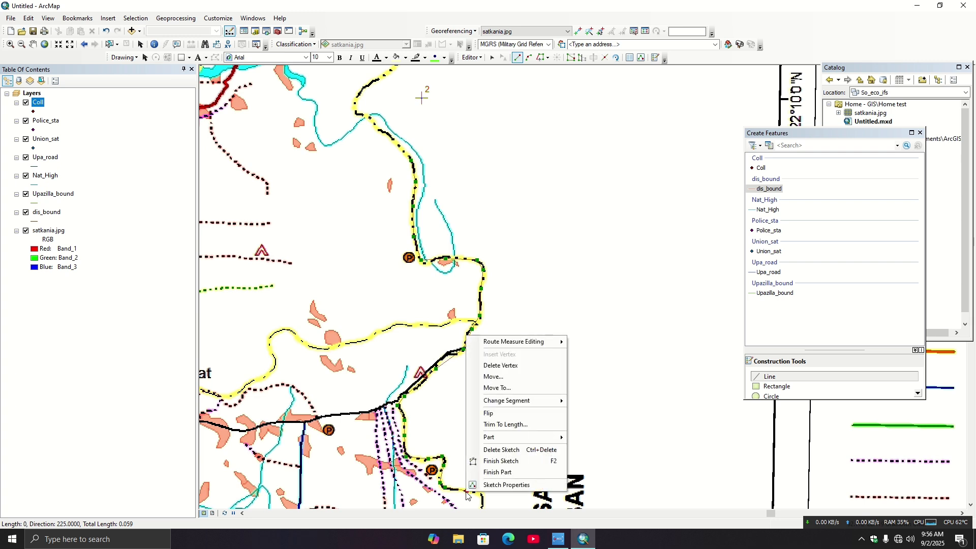
{"action": "left_click", "coordinate": [501, 461]}
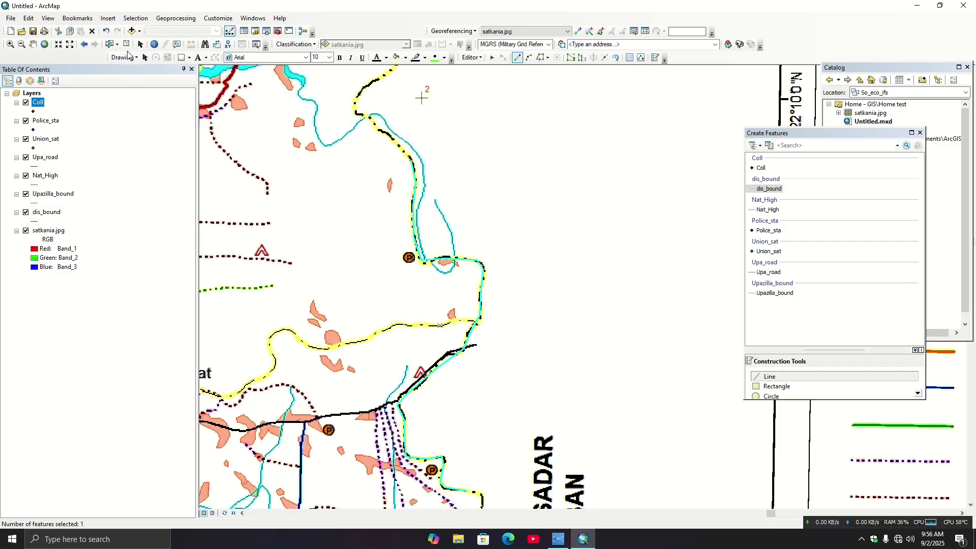
- Stop editing, save the edits and close the Create Features window
{"action": "left_click", "coordinate": [473, 58]}
{"action": "left_click", "coordinate": [492, 82]}
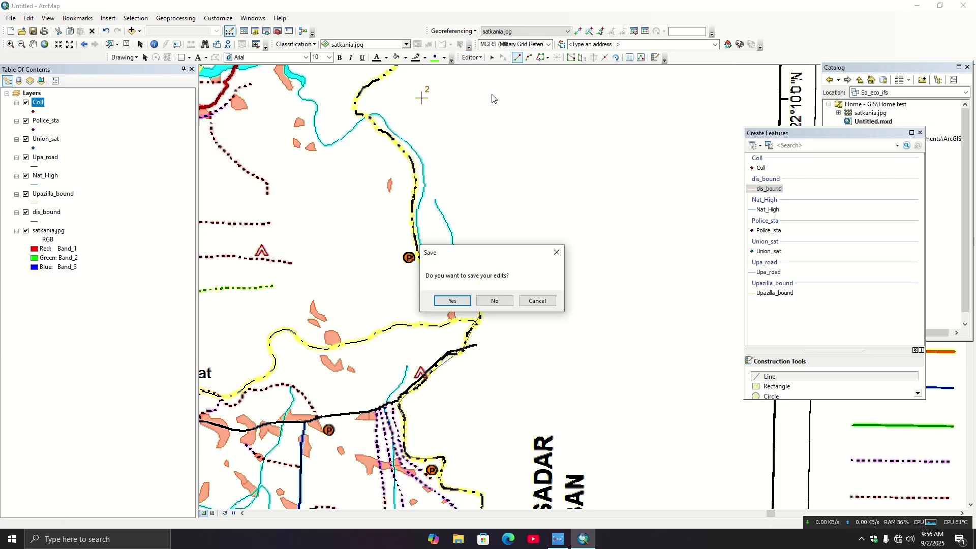
{"action": "left_click", "coordinate": [453, 301]}
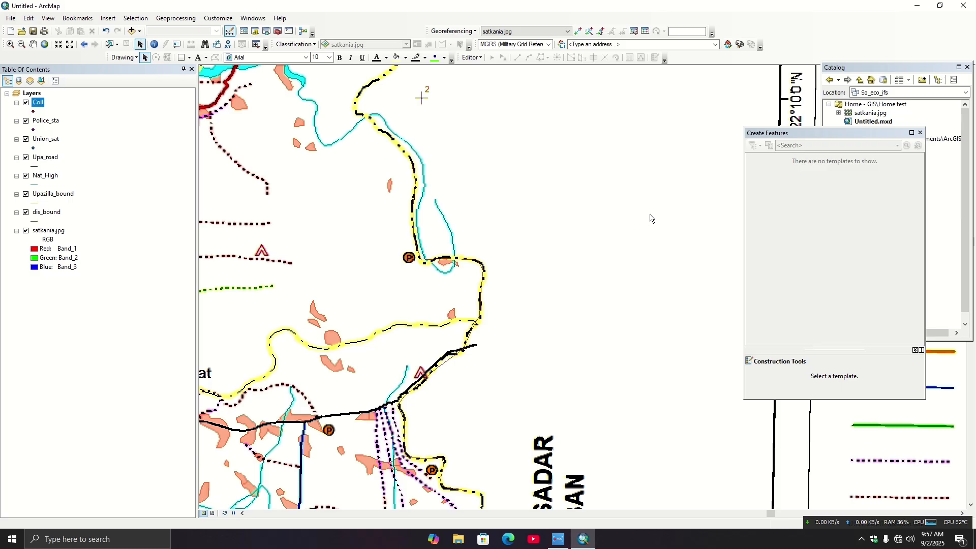
{"action": "left_click", "coordinate": [919, 133]}
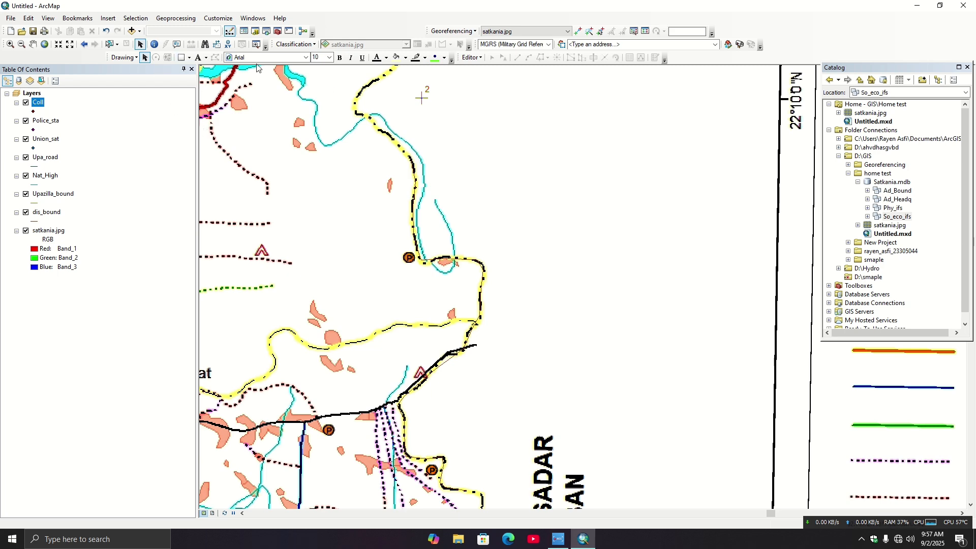
- Symbolize the dis_bound layer with the Highway line style in bright green at a width of 4
{"action": "left_click", "coordinate": [33, 43]}
{"action": "left_click_drag", "start_coordinate": [300, 195], "coordinate": [410, 164]}
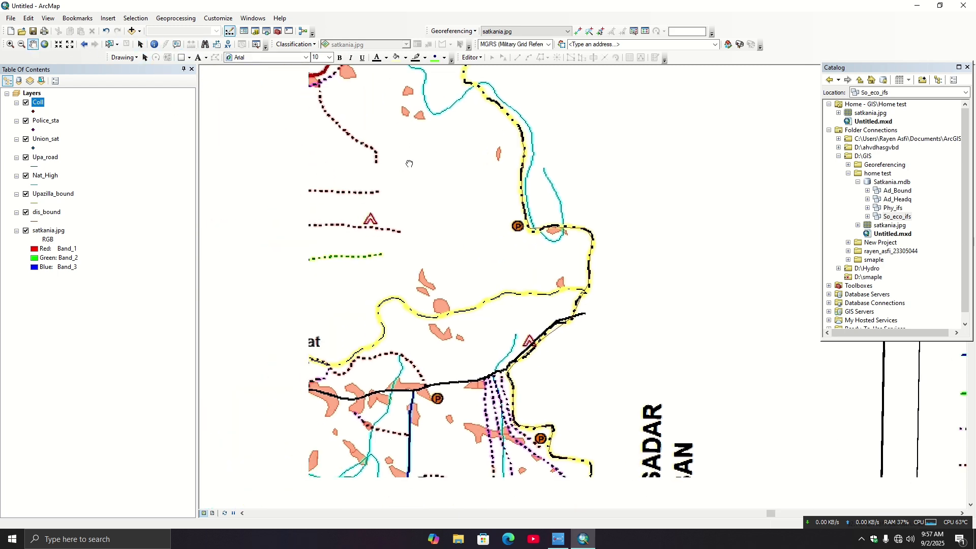
{"action": "scroll", "coordinate": [496, 226], "scroll_direction": "up", "scroll_amount": 2}
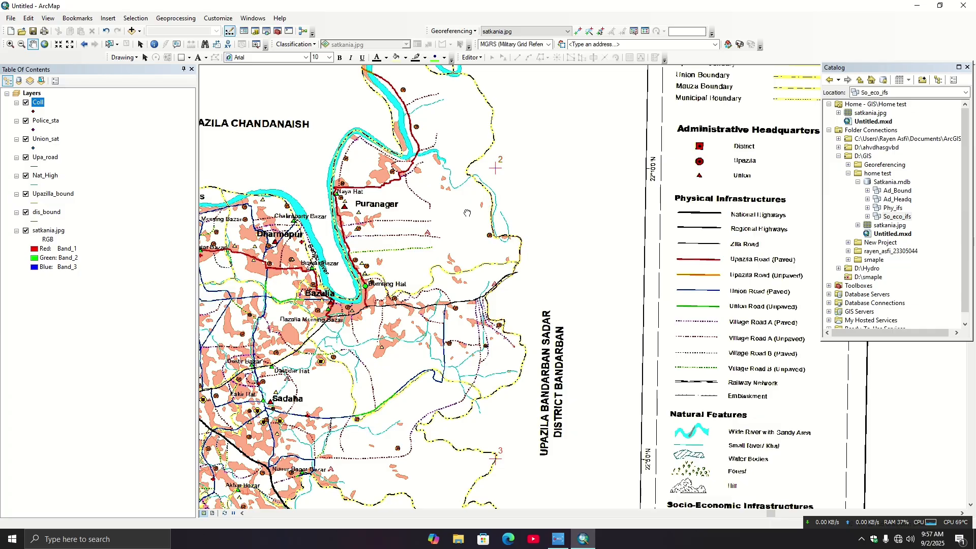
{"action": "left_click_drag", "start_coordinate": [467, 213], "coordinate": [464, 250]}
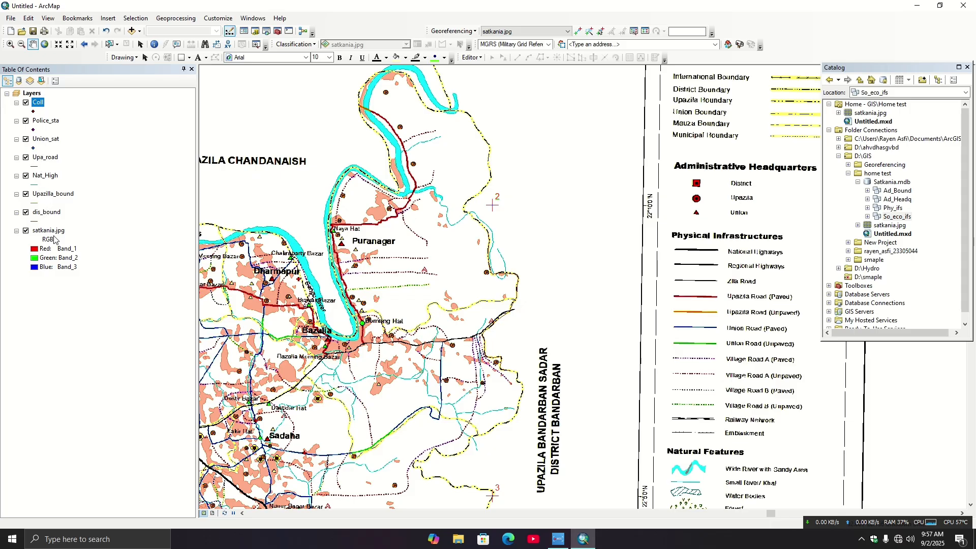
{"action": "left_click", "coordinate": [36, 222]}
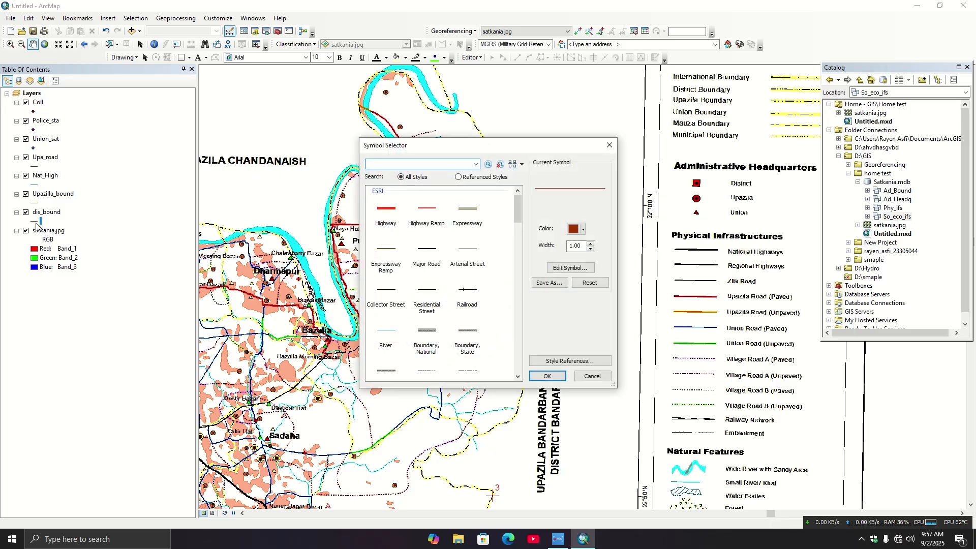
{"action": "left_click", "coordinate": [390, 210]}
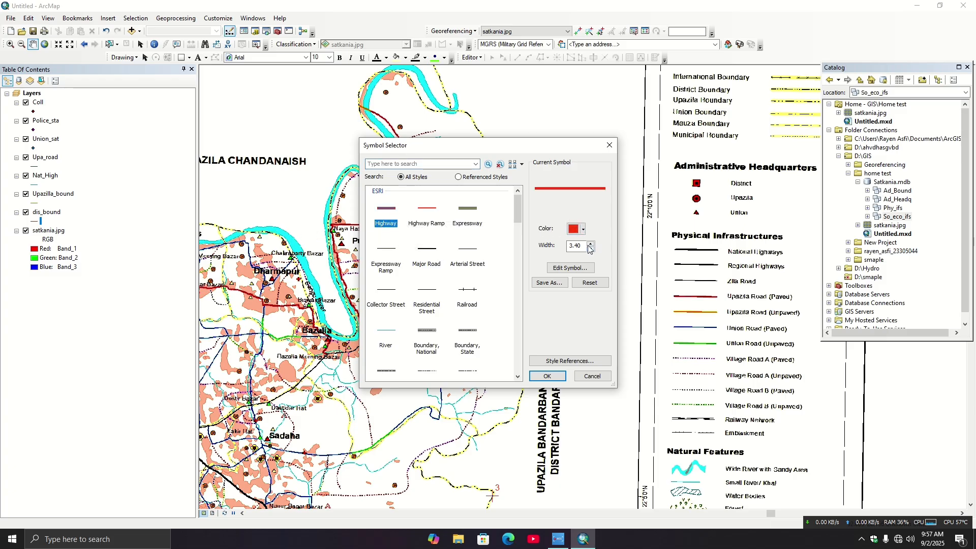
{"action": "left_click", "coordinate": [583, 229]}
{"action": "left_click", "coordinate": [628, 271]}
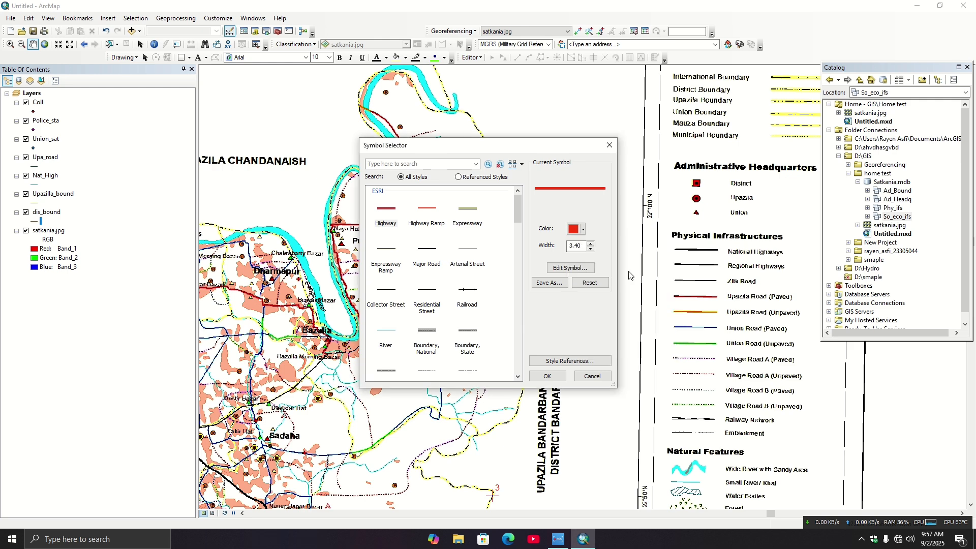
{"action": "left_click", "coordinate": [591, 244]}
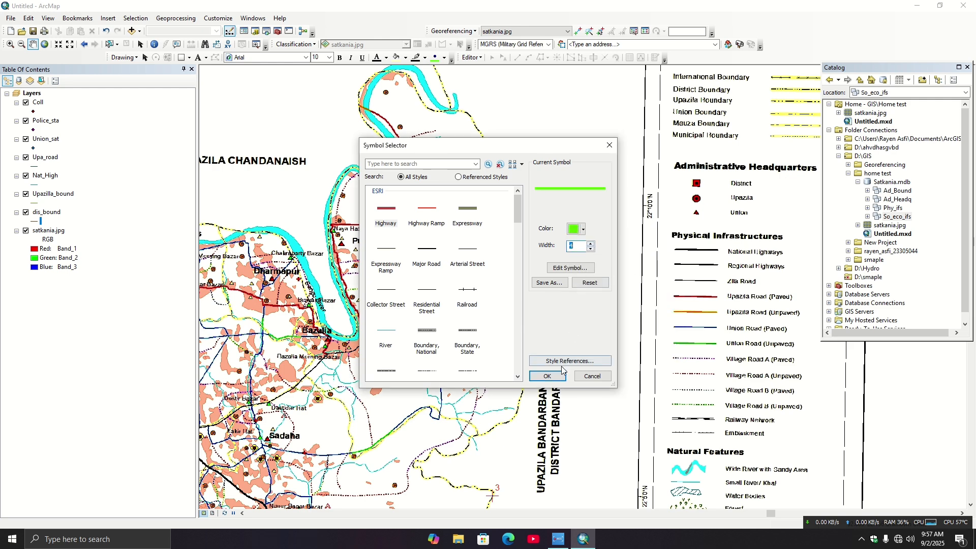
{"action": "left_click", "coordinate": [549, 376]}
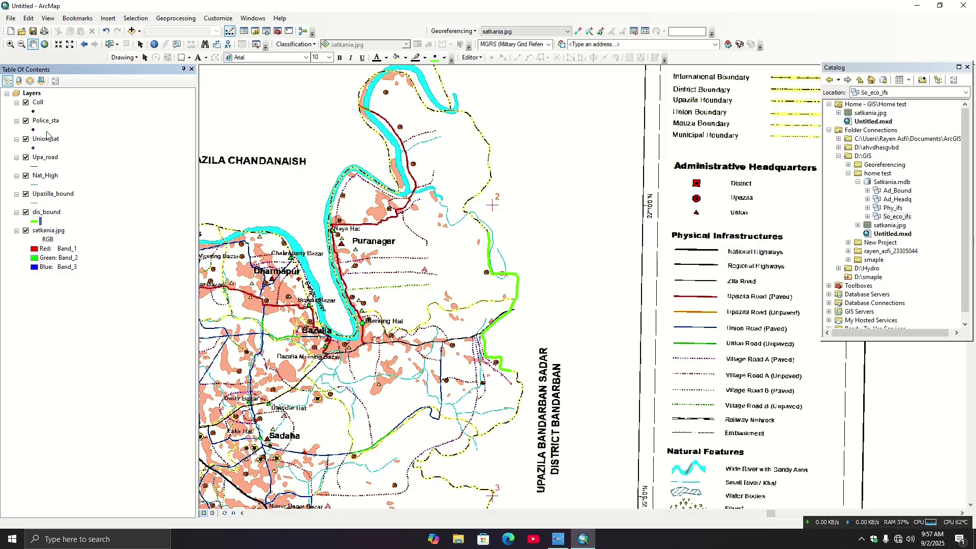
- Examine the map legend from the boundary and headquarters symbols through to the socio-economic infrastructure symbols
{"action": "left_click_drag", "start_coordinate": [392, 295], "coordinate": [385, 251]}
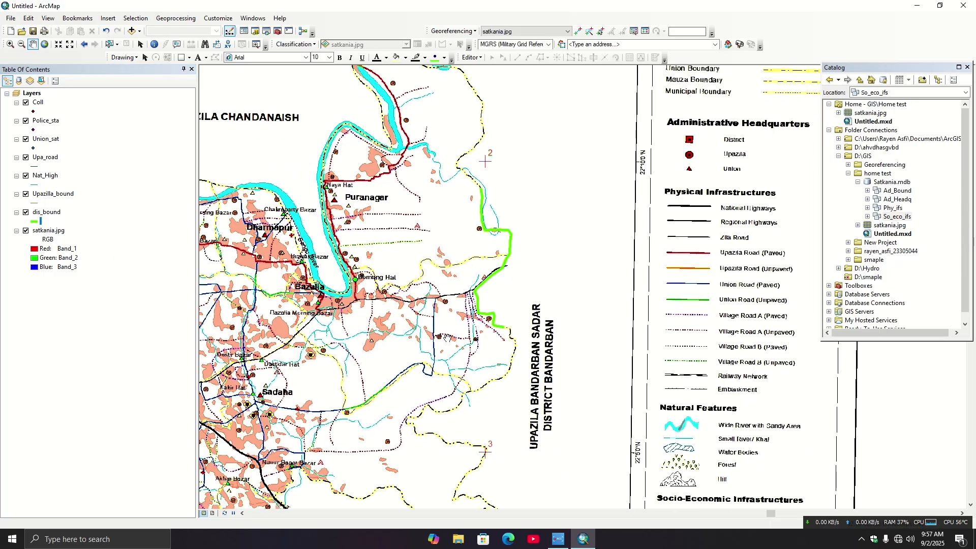
{"action": "scroll", "coordinate": [478, 350], "scroll_direction": "down", "scroll_amount": 2}
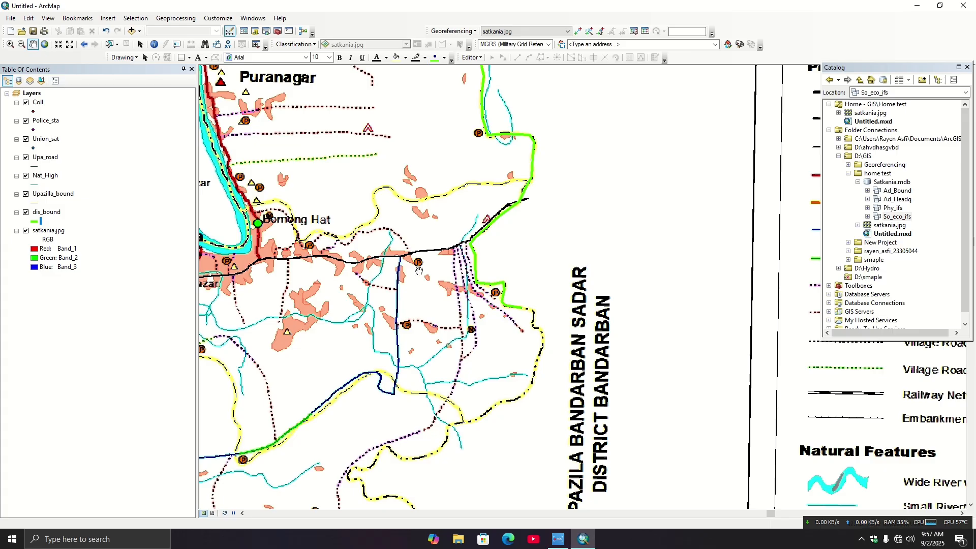
{"action": "left_click_drag", "start_coordinate": [420, 269], "coordinate": [313, 288]}
{"action": "left_click_drag", "start_coordinate": [651, 279], "coordinate": [486, 121]}
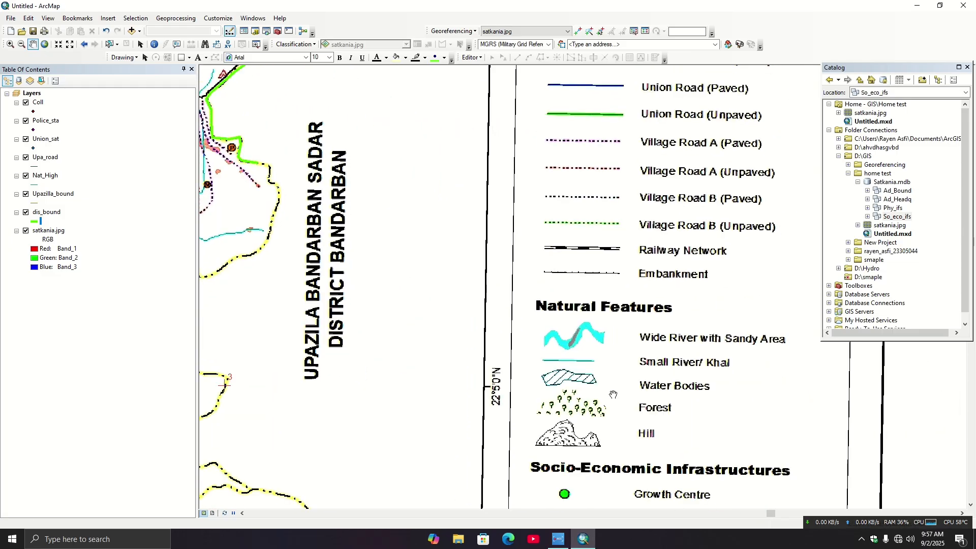
{"action": "left_click_drag", "start_coordinate": [610, 417], "coordinate": [616, 163]}
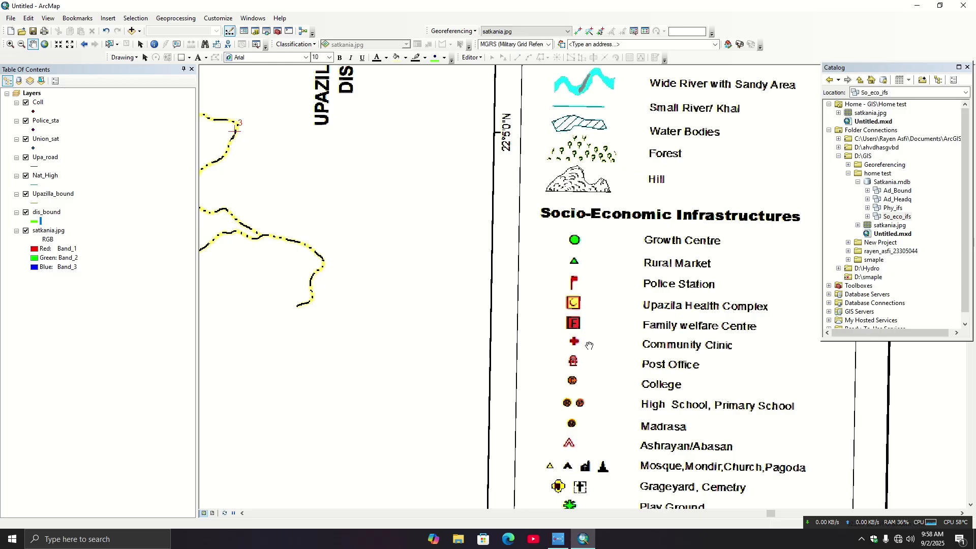
{"action": "left_click_drag", "start_coordinate": [604, 325], "coordinate": [636, 457]}
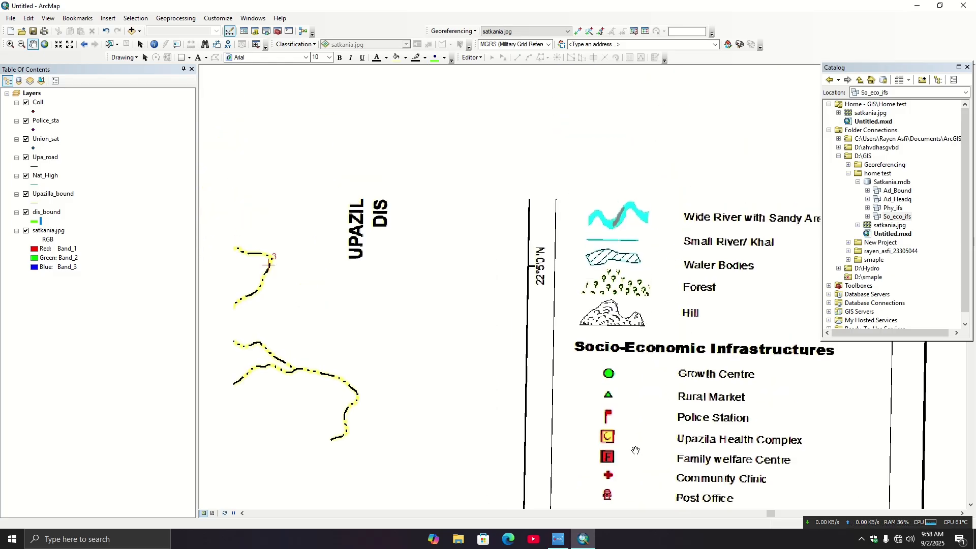
{"action": "left_click_drag", "start_coordinate": [660, 212], "coordinate": [608, 455]}
{"action": "left_click_drag", "start_coordinate": [623, 231], "coordinate": [625, 322]}
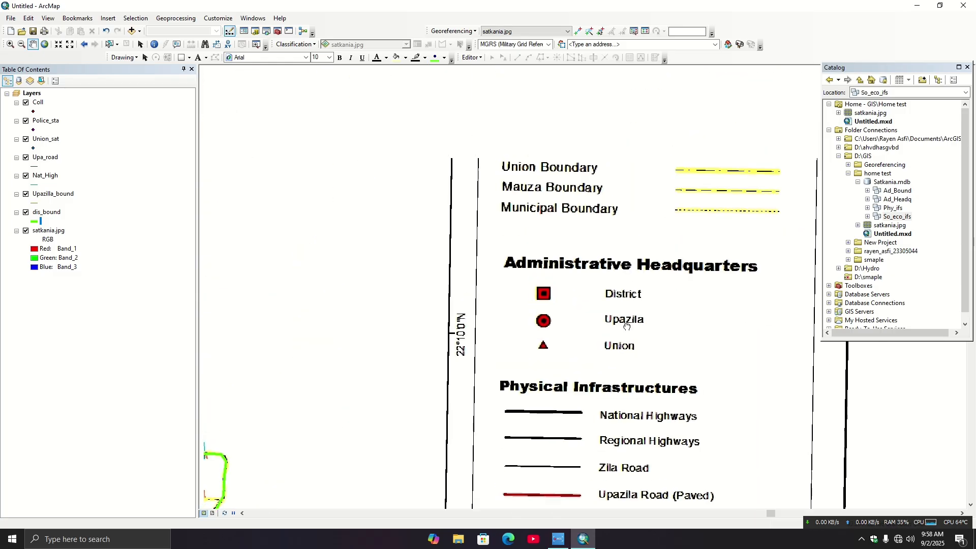
{"action": "left_click_drag", "start_coordinate": [628, 432], "coordinate": [644, 180]}
{"action": "left_click_drag", "start_coordinate": [645, 385], "coordinate": [616, 99]}
{"action": "left_click_drag", "start_coordinate": [619, 283], "coordinate": [625, 250]}
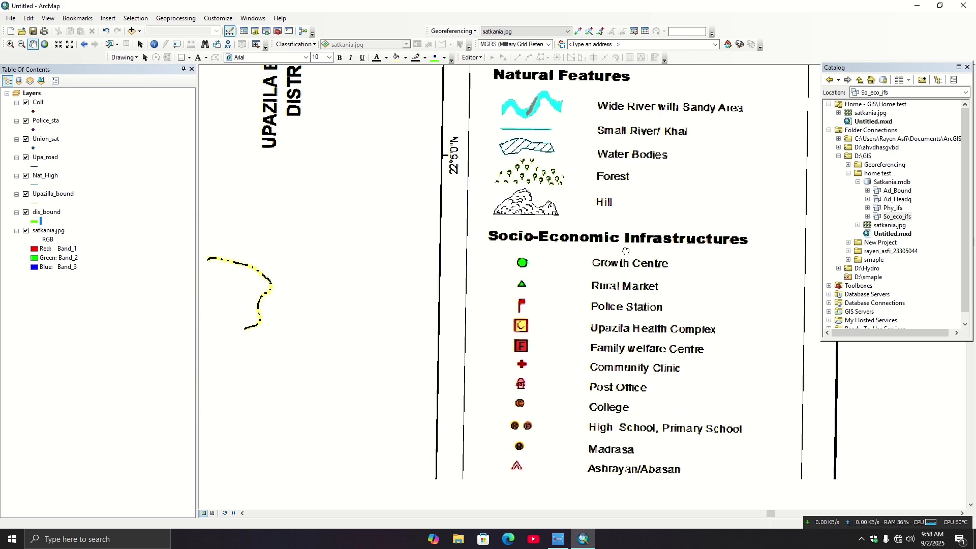
{"action": "left_click_drag", "start_coordinate": [613, 314], "coordinate": [649, 231]}
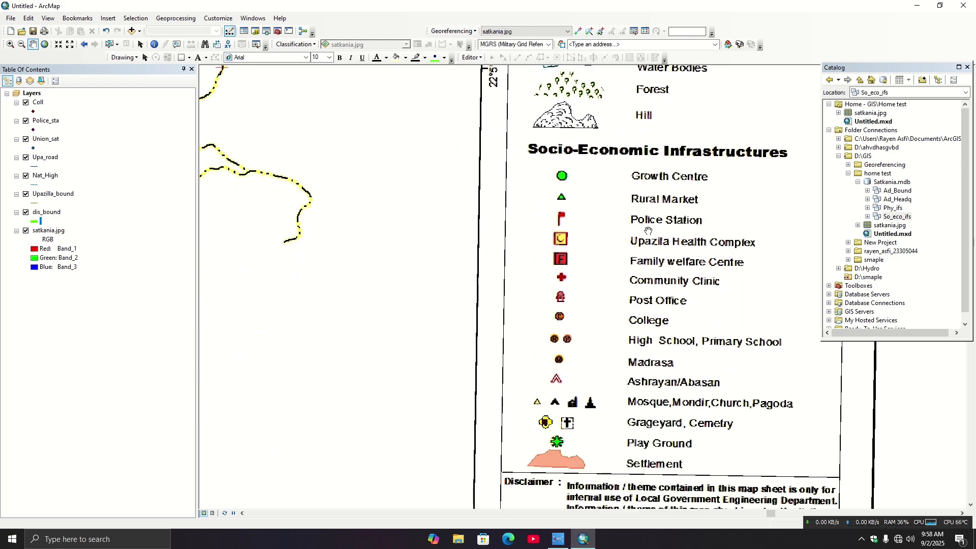
- Search the map from the southeastern boundary across Sadaha and Bazalia to Keochia and Khagaria for a college symbol
{"action": "left_click_drag", "start_coordinate": [405, 201], "coordinate": [623, 257]}
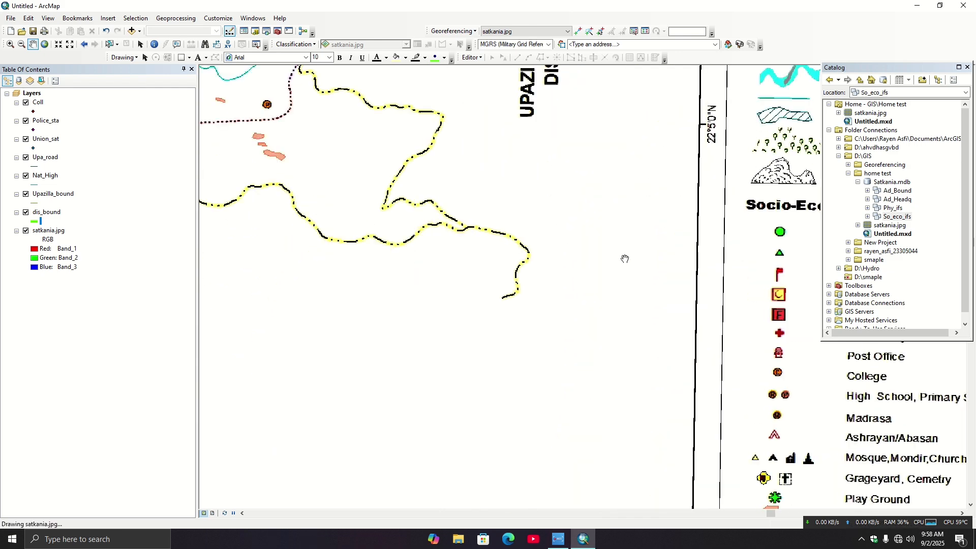
{"action": "scroll", "coordinate": [331, 188], "scroll_direction": "down", "scroll_amount": 2}
{"action": "left_click_drag", "start_coordinate": [299, 161], "coordinate": [370, 268]}
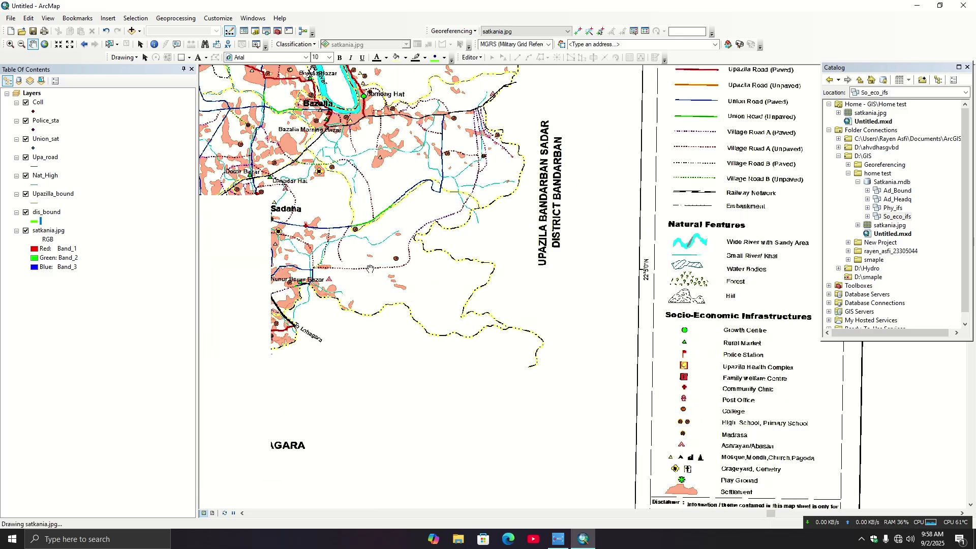
{"action": "scroll", "coordinate": [315, 225], "scroll_direction": "up", "scroll_amount": 1}
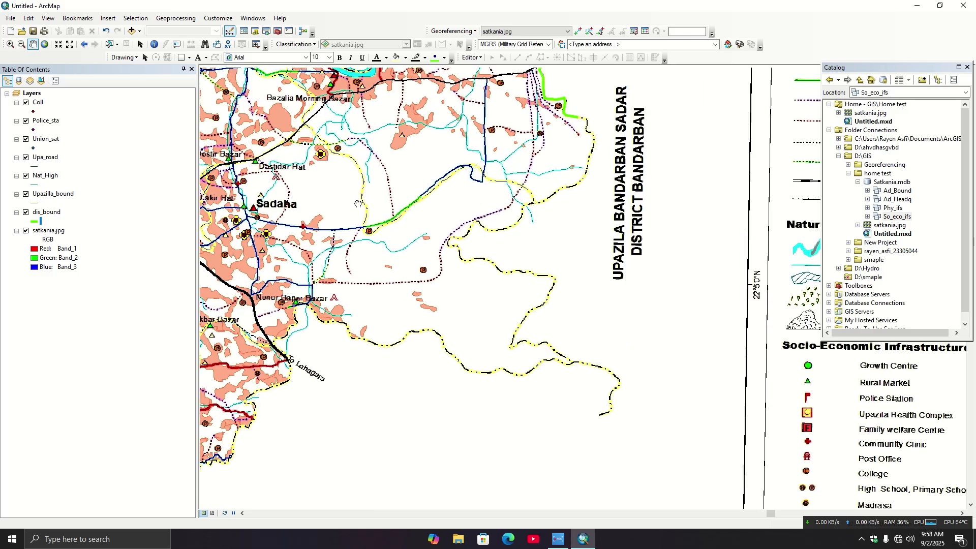
{"action": "left_click_drag", "start_coordinate": [361, 208], "coordinate": [395, 252]}
{"action": "scroll", "coordinate": [453, 339], "scroll_direction": "up", "scroll_amount": 1}
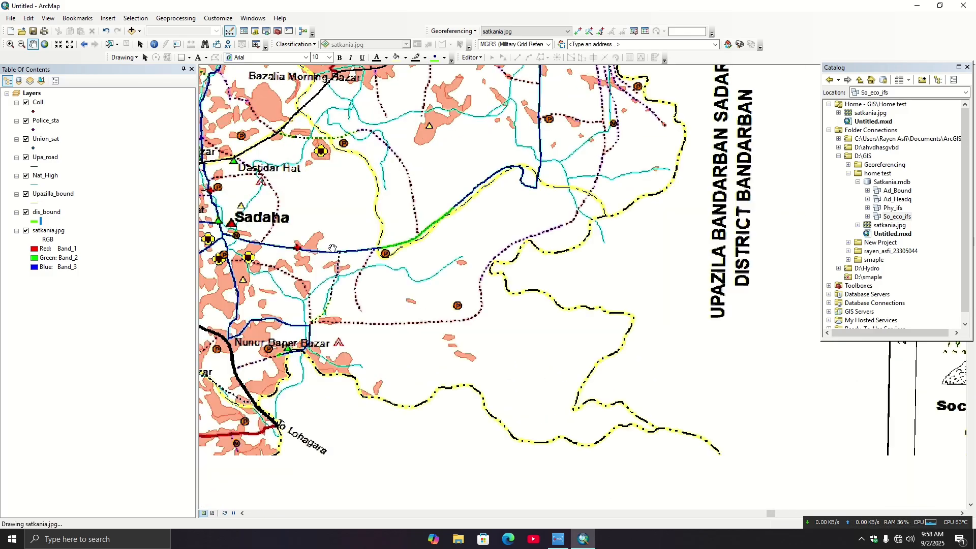
{"action": "left_click_drag", "start_coordinate": [305, 229], "coordinate": [472, 215]}
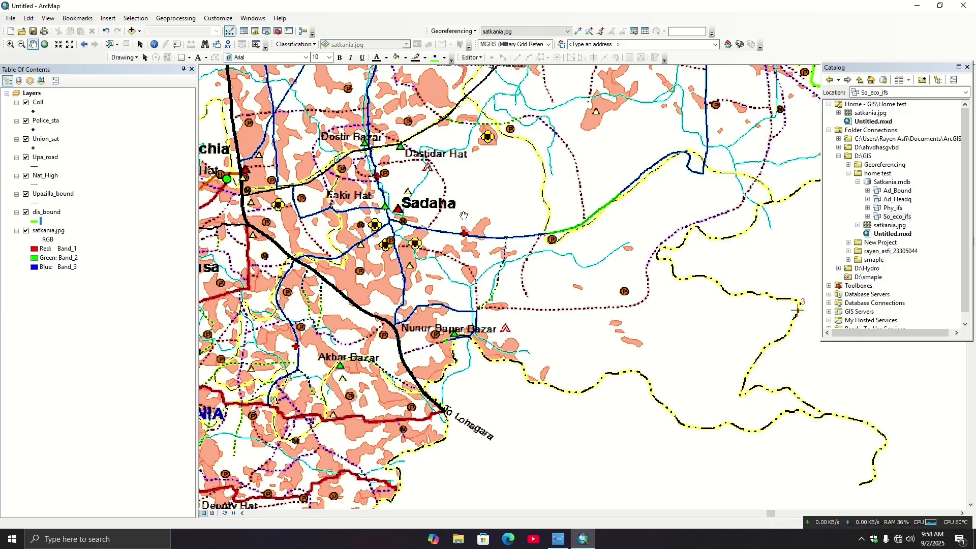
{"action": "left_click_drag", "start_coordinate": [445, 199], "coordinate": [468, 349]}
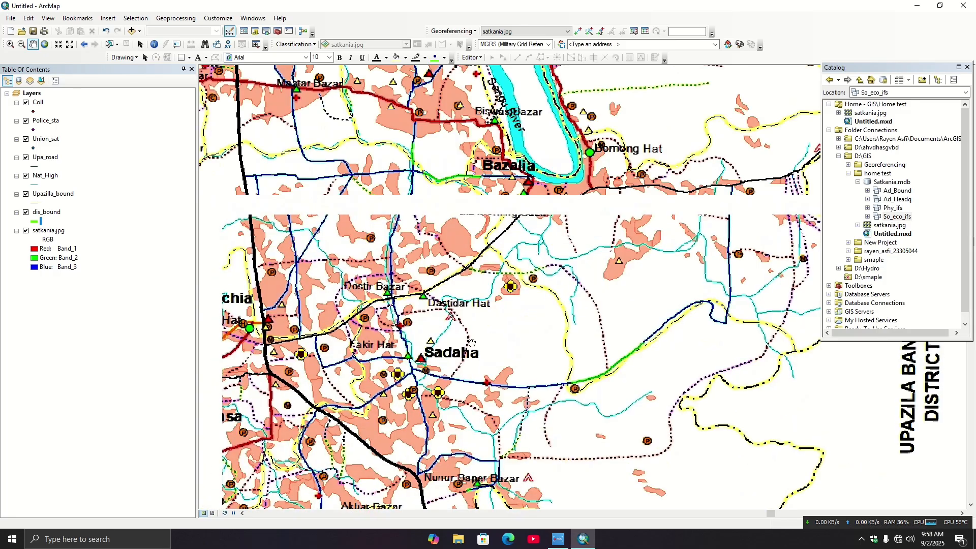
{"action": "left_click_drag", "start_coordinate": [541, 240], "coordinate": [516, 281]}
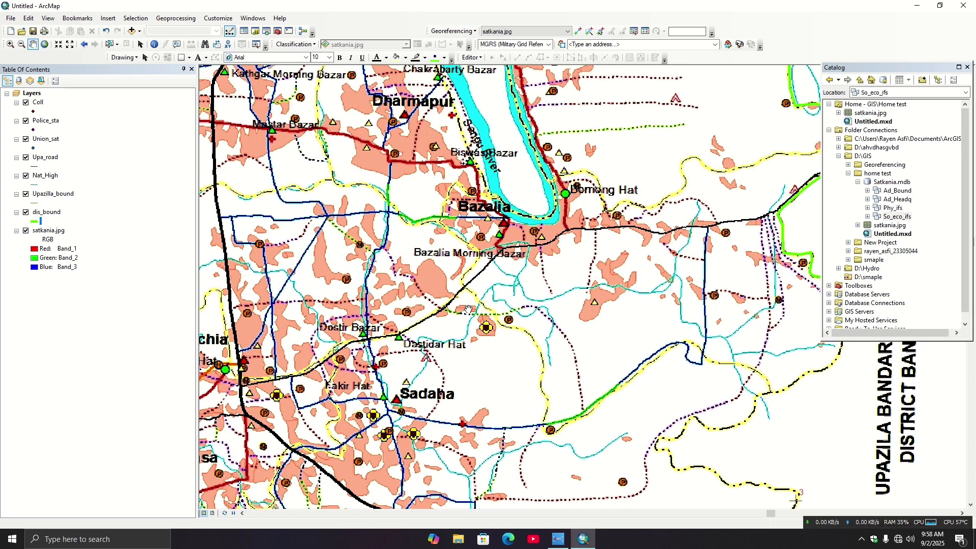
{"action": "left_click_drag", "start_coordinate": [626, 247], "coordinate": [617, 327]}
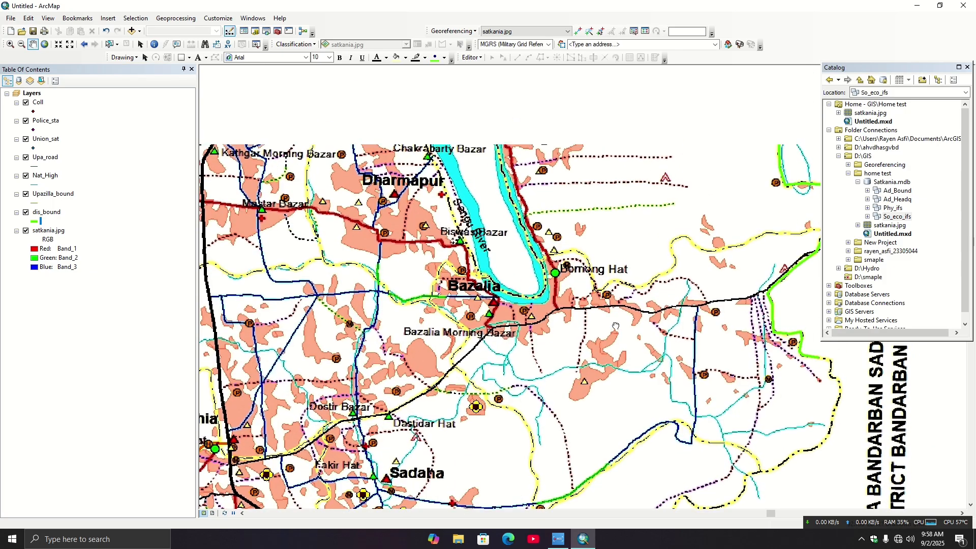
{"action": "left_click_drag", "start_coordinate": [370, 203], "coordinate": [487, 172]}
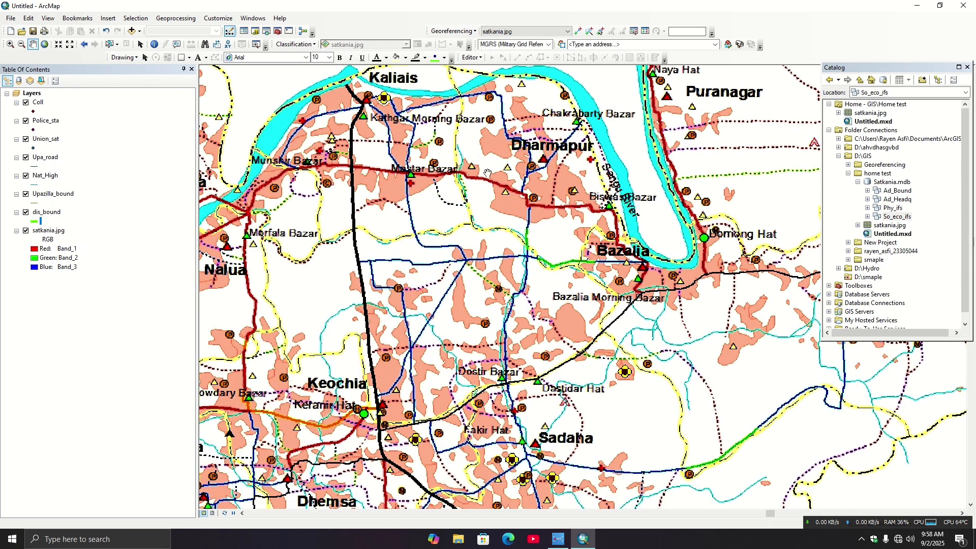
{"action": "left_click_drag", "start_coordinate": [430, 189], "coordinate": [529, 177]}
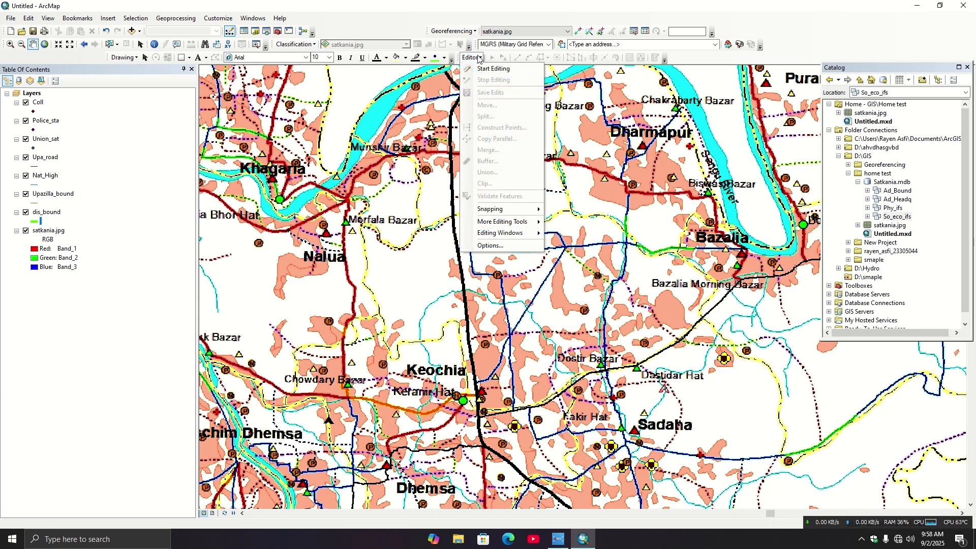
- Start an edit session and place a Coll point on the college symbol just southeast of Munshir Bazar
{"action": "left_click", "coordinate": [473, 57]}
{"action": "left_click", "coordinate": [484, 70]}
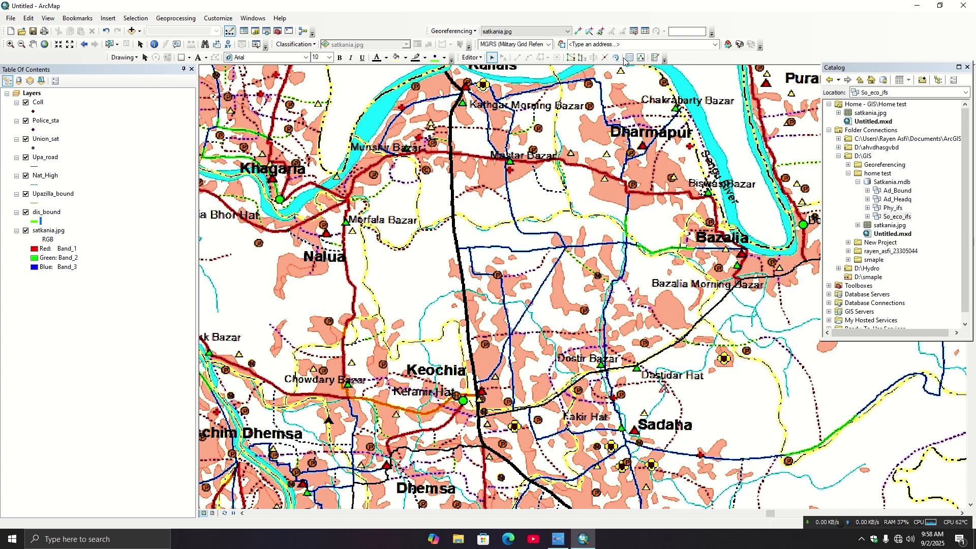
{"action": "left_click", "coordinate": [654, 61]}
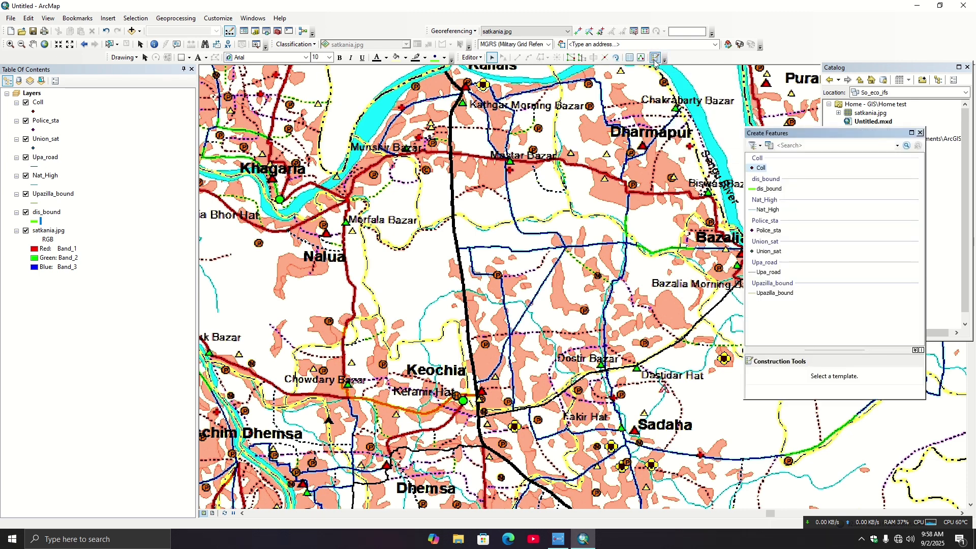
{"action": "left_click", "coordinate": [761, 167]}
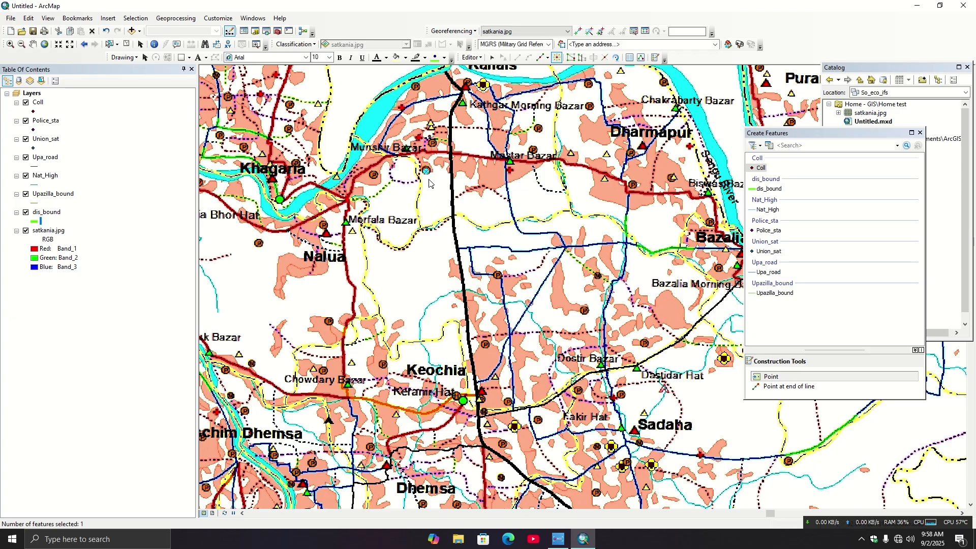
- Save the edits to the Coll layer and stop editing
{"action": "left_click", "coordinate": [478, 58]}
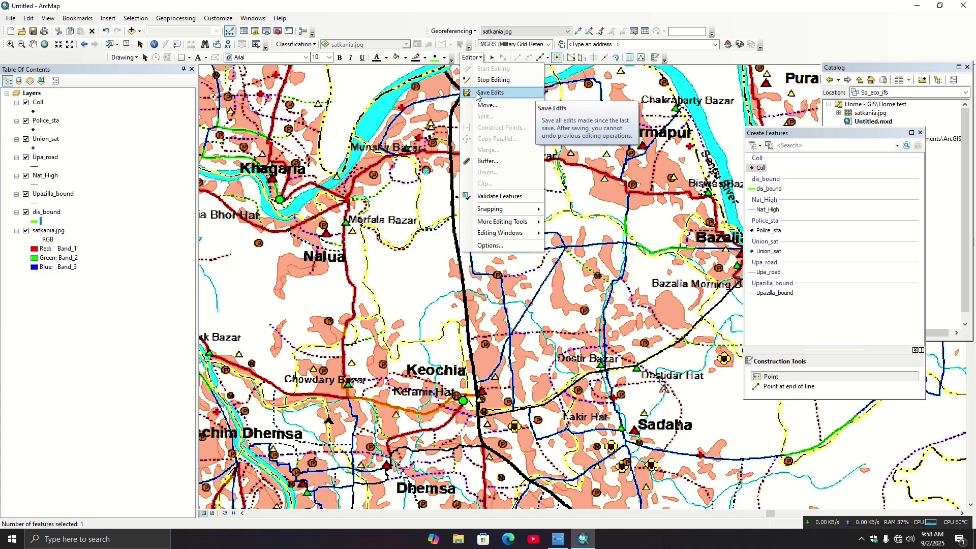
{"action": "left_click", "coordinate": [496, 92]}
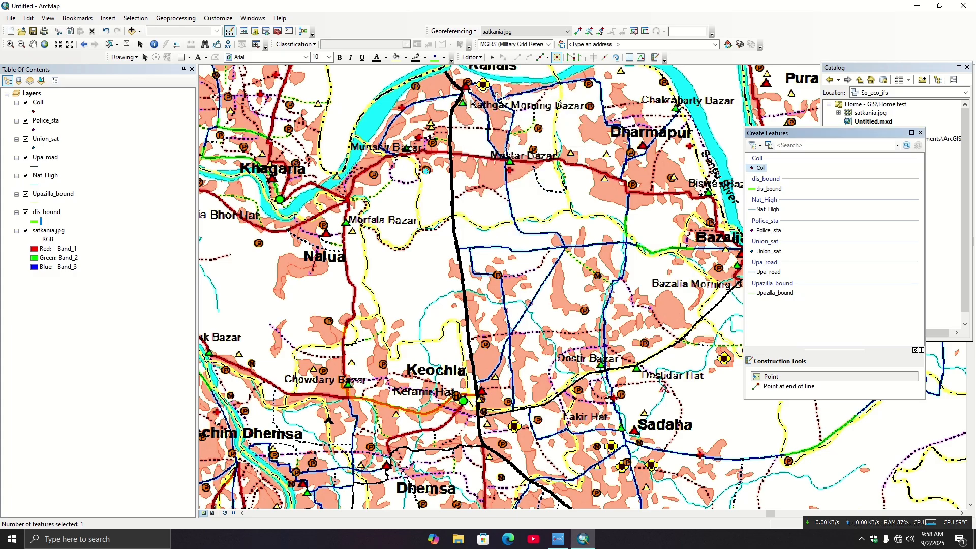
{"action": "left_click", "coordinate": [471, 57]}
{"action": "left_click", "coordinate": [491, 83]}
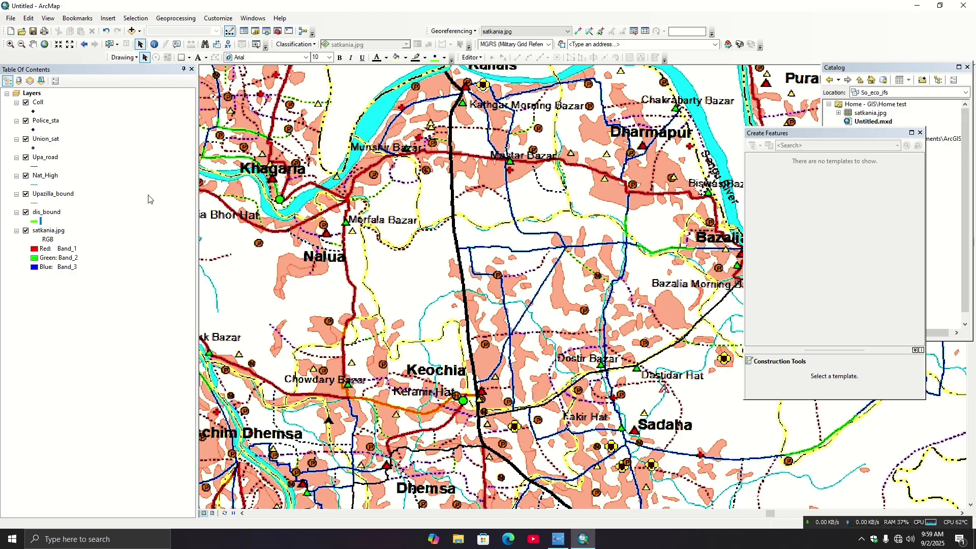
- Choose the green Circle 9 marker as the symbol for the Coll layer
{"action": "left_click", "coordinate": [33, 112]}
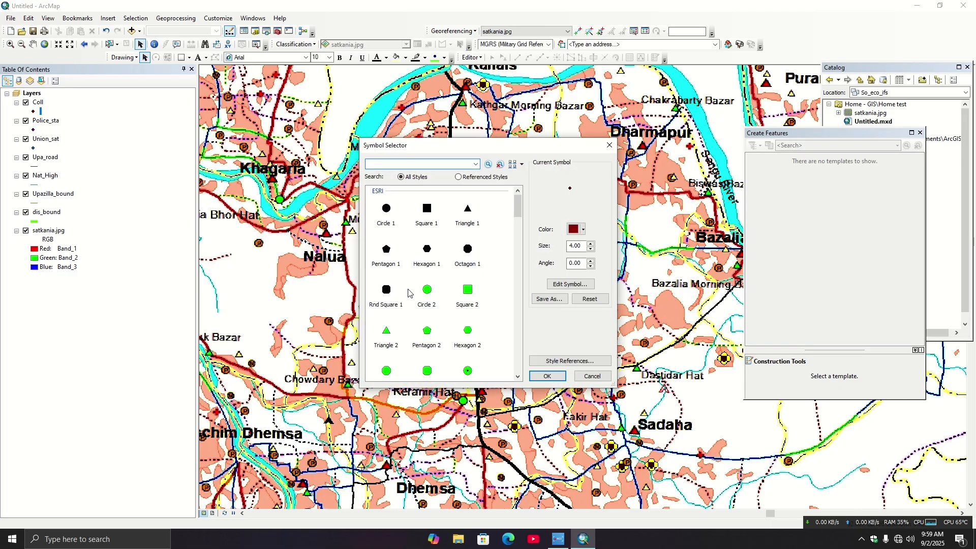
{"action": "scroll", "coordinate": [409, 293], "scroll_direction": "down", "scroll_amount": 5}
{"action": "scroll", "coordinate": [420, 294], "scroll_direction": "up", "scroll_amount": 5}
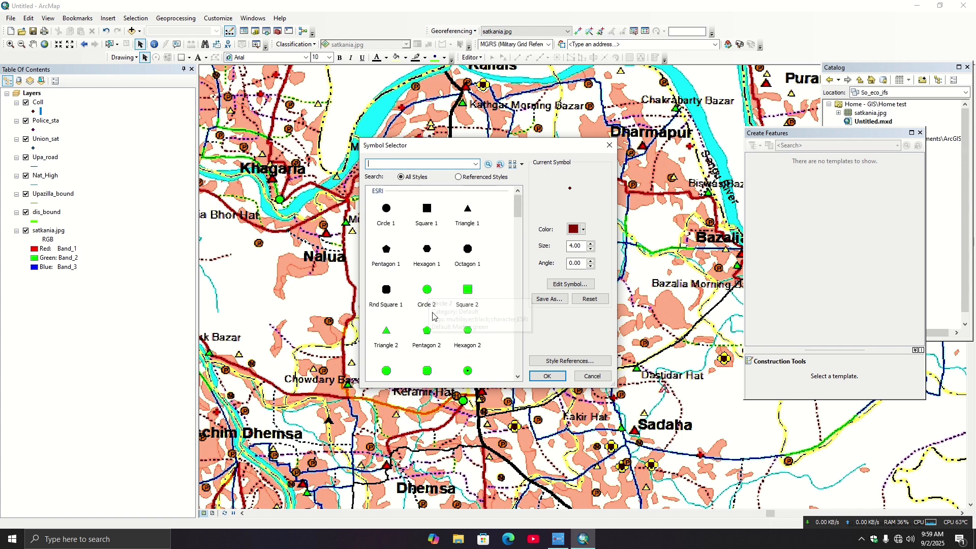
{"action": "scroll", "coordinate": [482, 326], "scroll_direction": "down", "scroll_amount": 2}
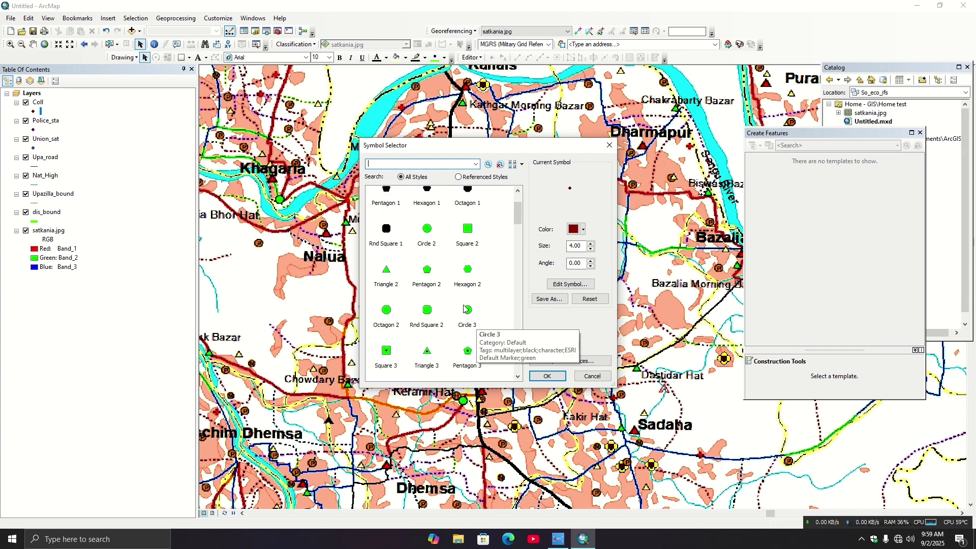
{"action": "scroll", "coordinate": [480, 310], "scroll_direction": "down", "scroll_amount": 2}
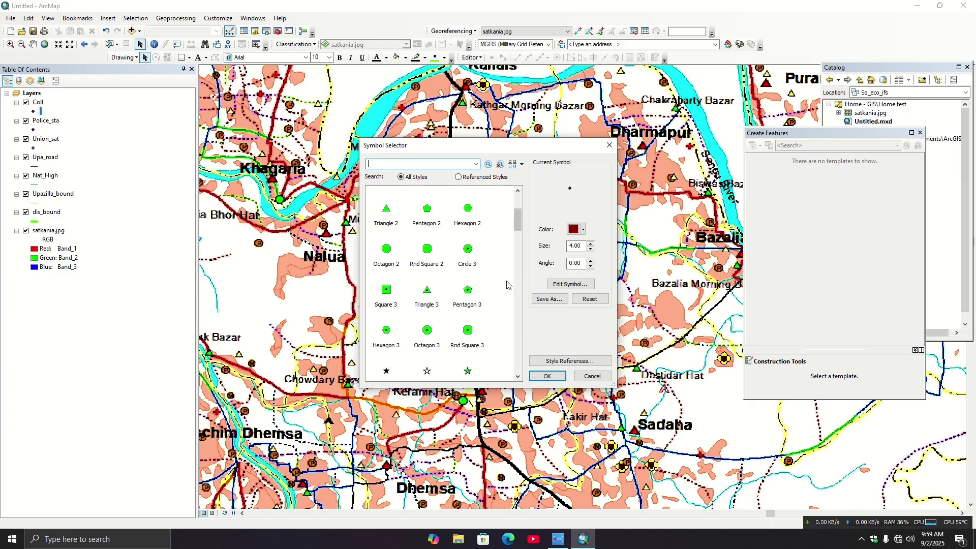
{"action": "scroll", "coordinate": [480, 283], "scroll_direction": "down", "scroll_amount": 4}
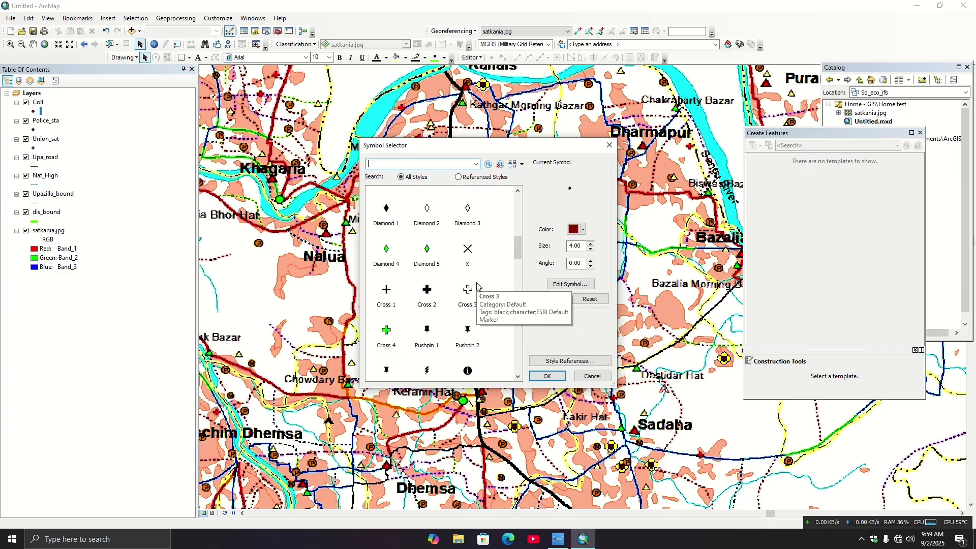
{"action": "scroll", "coordinate": [480, 282], "scroll_direction": "up", "scroll_amount": 3}
{"action": "scroll", "coordinate": [480, 282], "scroll_direction": "down", "scroll_amount": 4}
{"action": "scroll", "coordinate": [479, 286], "scroll_direction": "down", "scroll_amount": 6}
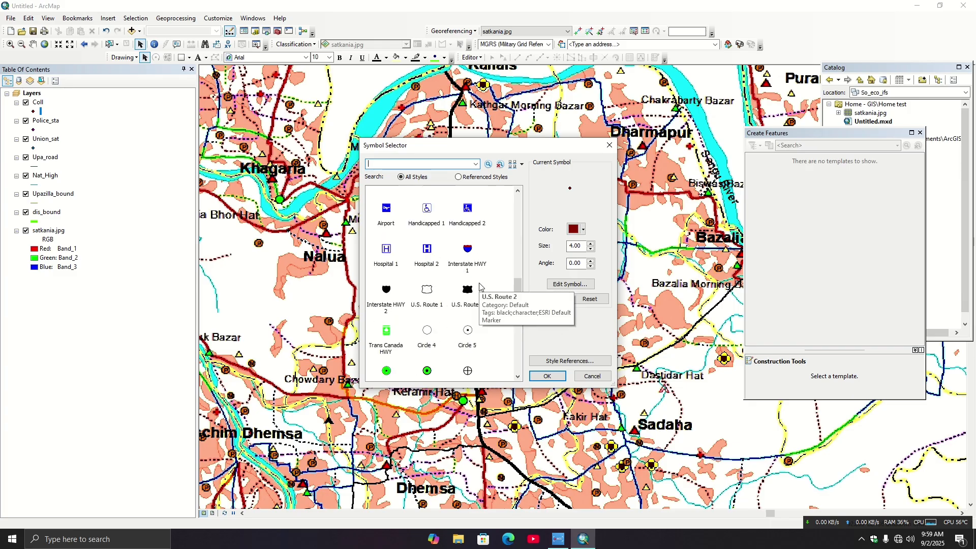
{"action": "scroll", "coordinate": [479, 288], "scroll_direction": "up", "scroll_amount": 2}
{"action": "scroll", "coordinate": [480, 288], "scroll_direction": "up", "scroll_amount": 1}
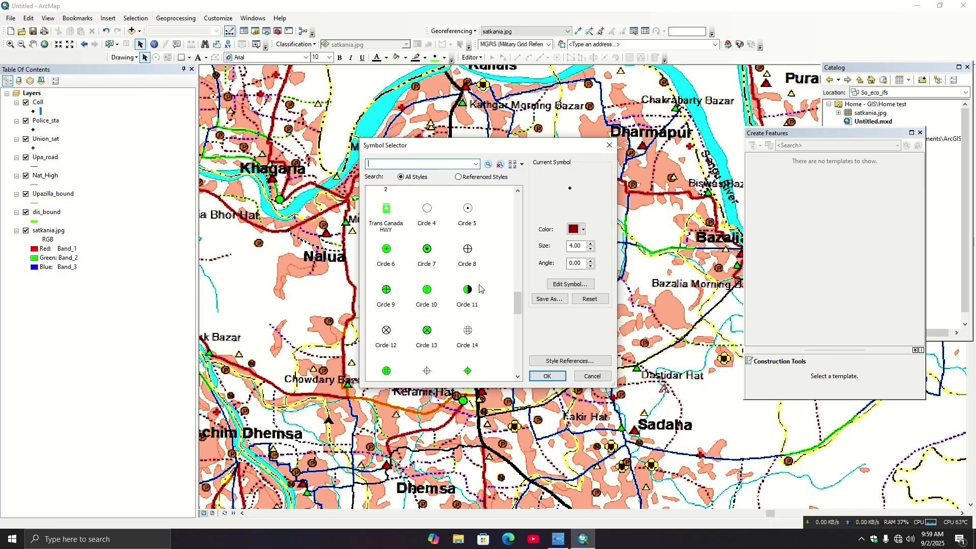
{"action": "left_click", "coordinate": [386, 290]}
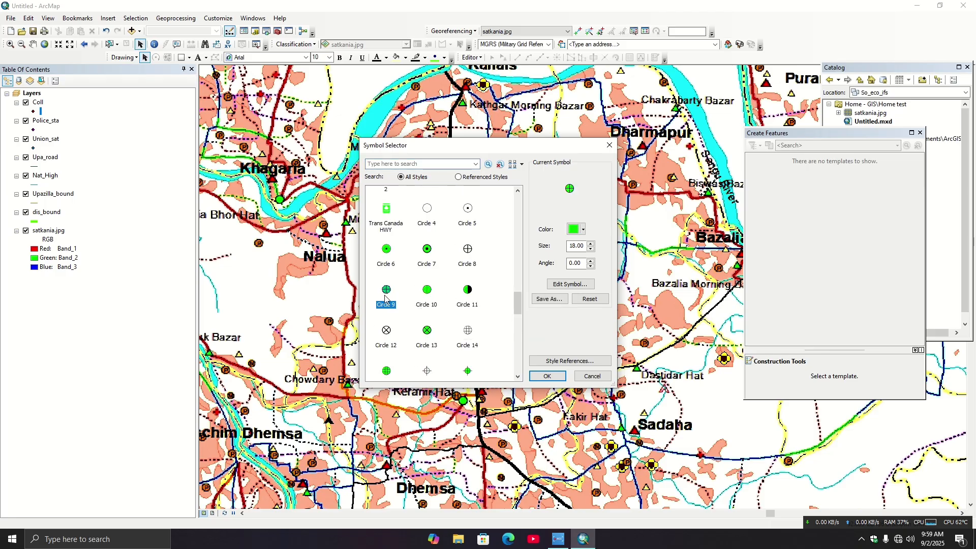
- Set the Coll marker size to 26, apply the symbol and close the Create Features window
{"action": "left_click", "coordinate": [592, 244]}
{"action": "left_click", "coordinate": [592, 243]}
{"action": "left_click", "coordinate": [592, 244]}
{"action": "left_click", "coordinate": [592, 244]}
{"action": "left_click", "coordinate": [592, 244]}
{"action": "left_click", "coordinate": [592, 244]}
{"action": "left_click", "coordinate": [592, 244]}
{"action": "left_click", "coordinate": [592, 244]}
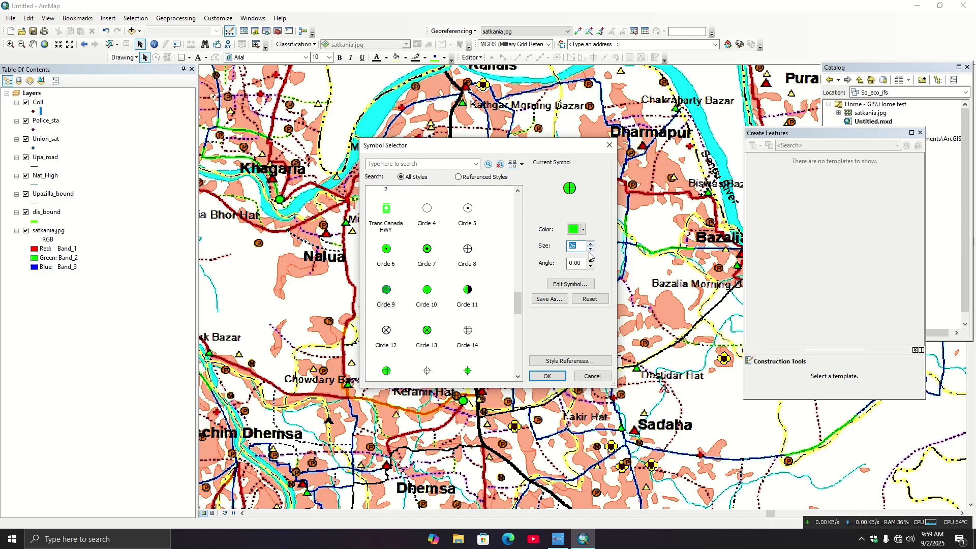
{"action": "left_click", "coordinate": [556, 380]}
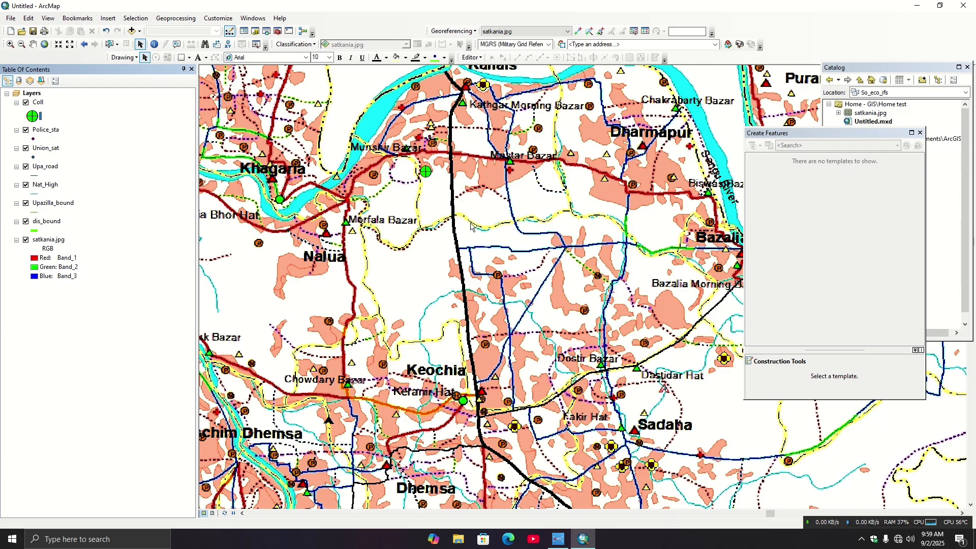
{"action": "scroll", "coordinate": [469, 251], "scroll_direction": "up", "scroll_amount": 2}
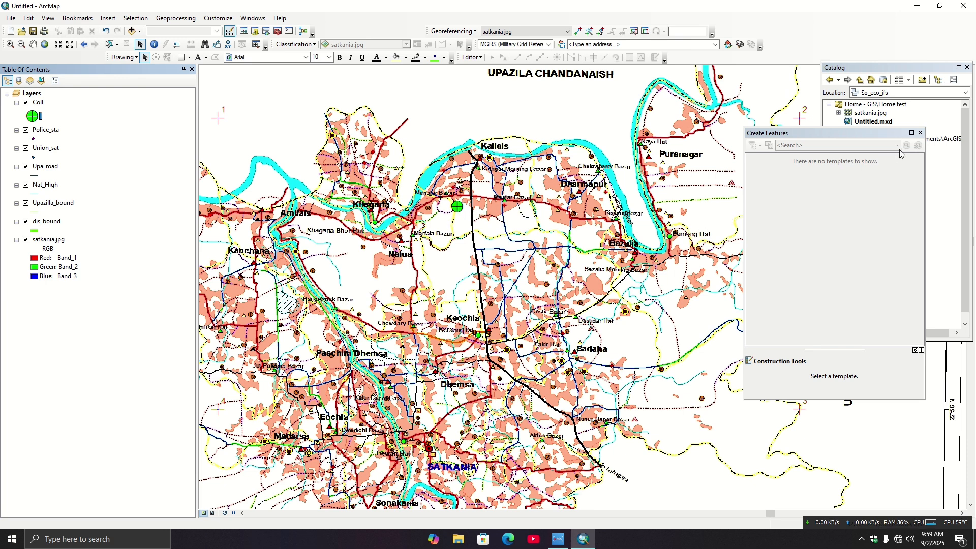
{"action": "left_click", "coordinate": [920, 133]}
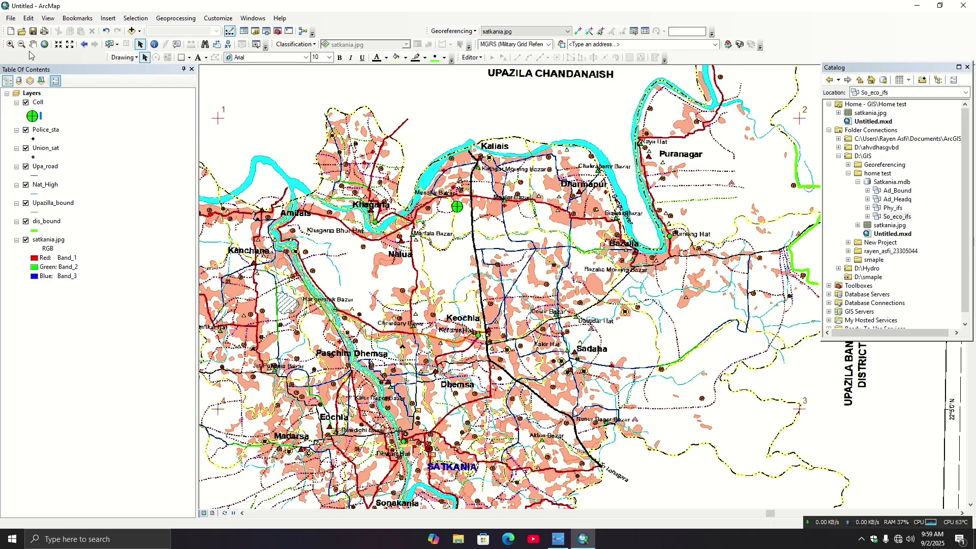
- Save the map document as "new update" in the home test folder and close the program
{"action": "left_click", "coordinate": [10, 19]}
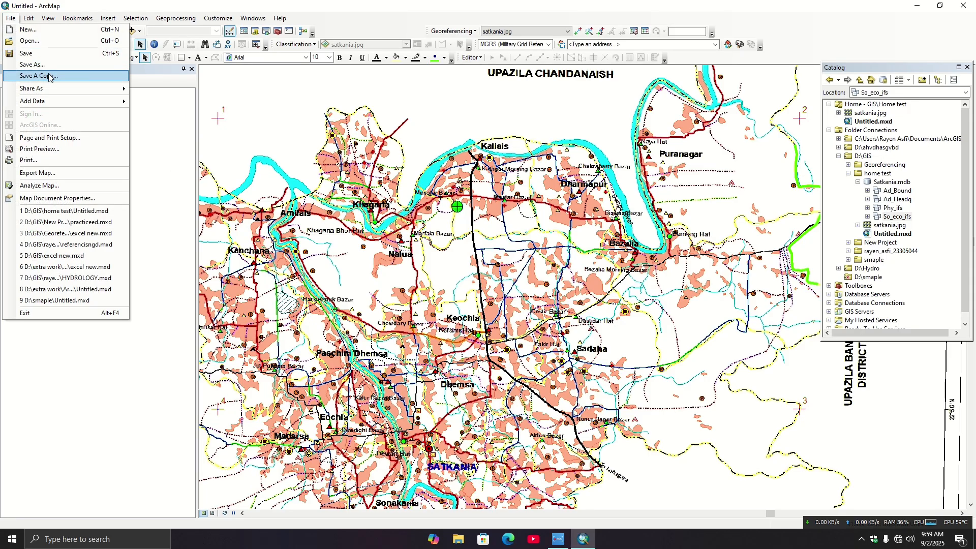
{"action": "left_click", "coordinate": [32, 65]}
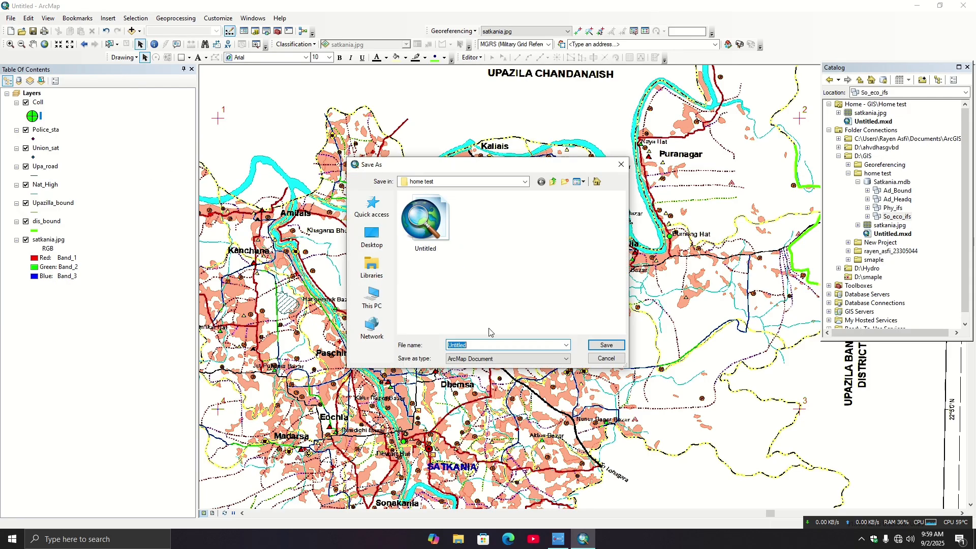
{"action": "type", "text": "new update"}
{"action": "left_click", "coordinate": [606, 345]}
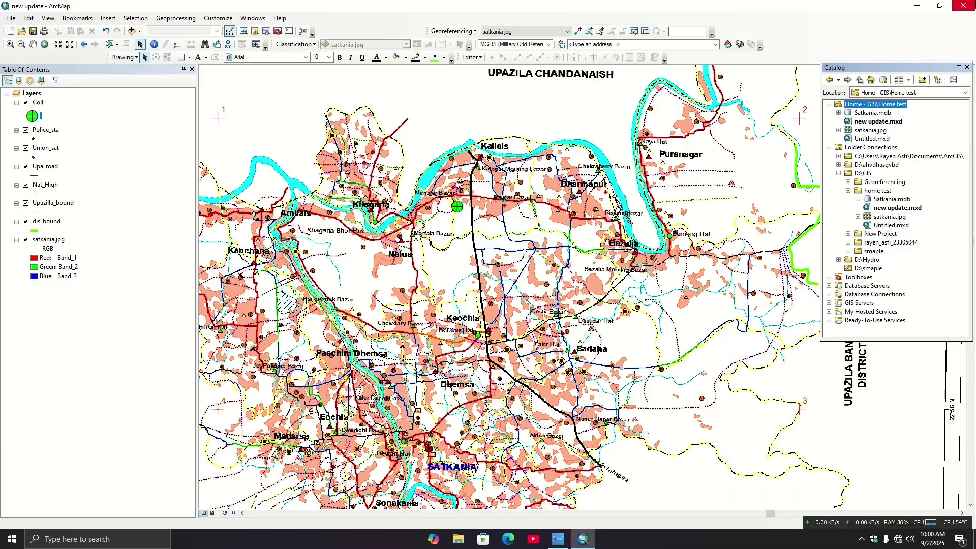
{"action": "left_click", "coordinate": [963, 5]}
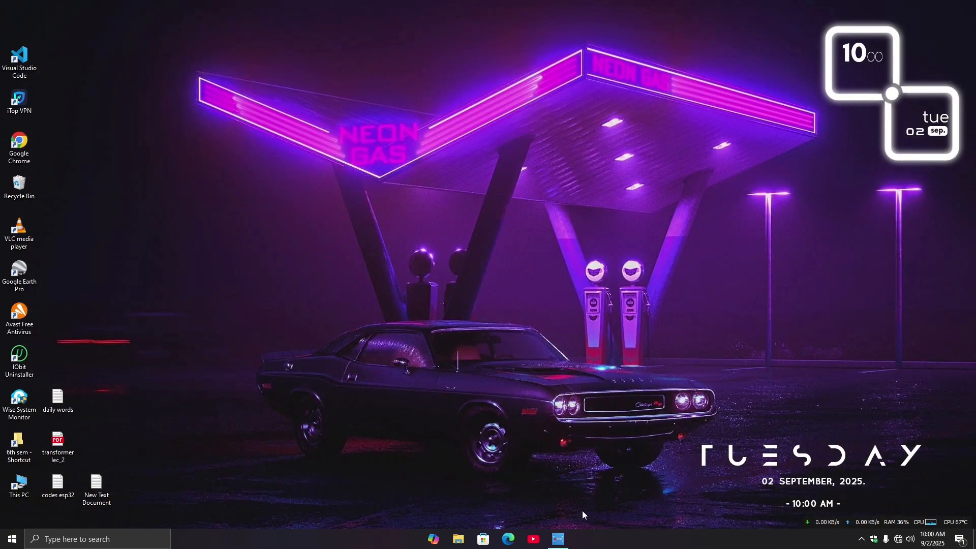